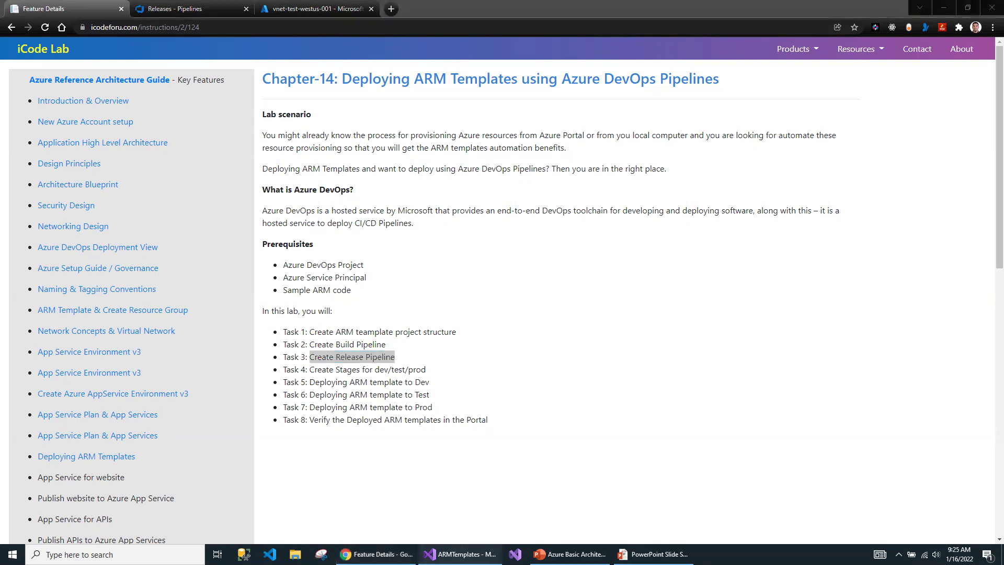
Step: Glance at the ARMTemplates project in Visual Studio, switch to Azure DevOps in the browser and open the ARMTempletes-CI build pipeline for editing
left_click(460, 554)
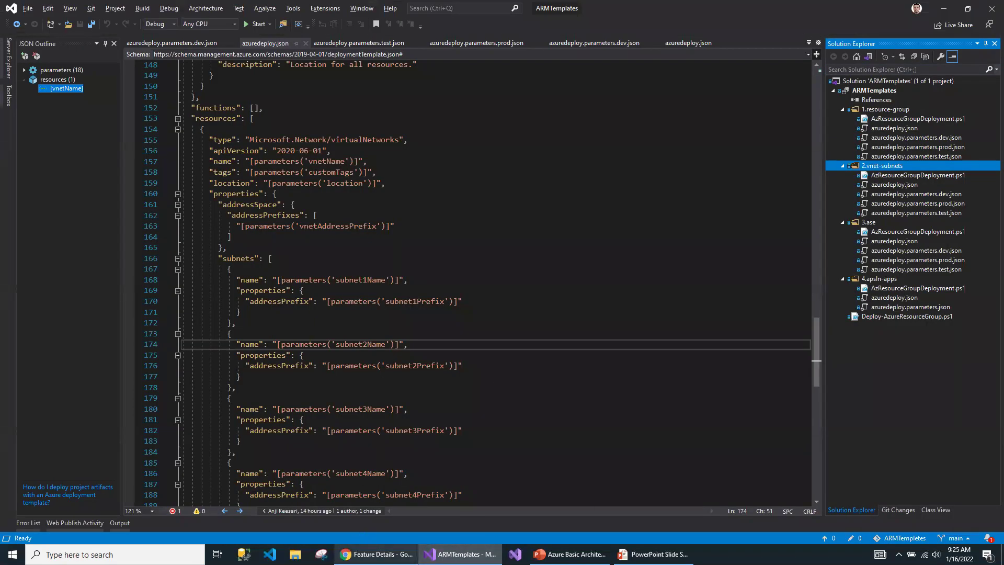
left_click(376, 553)
left_click(168, 7)
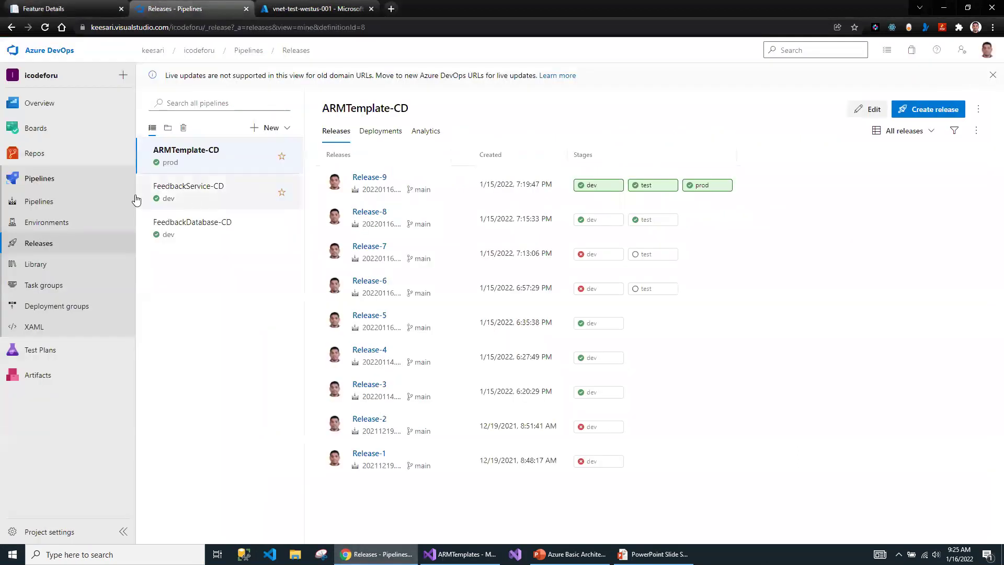
left_click(43, 200)
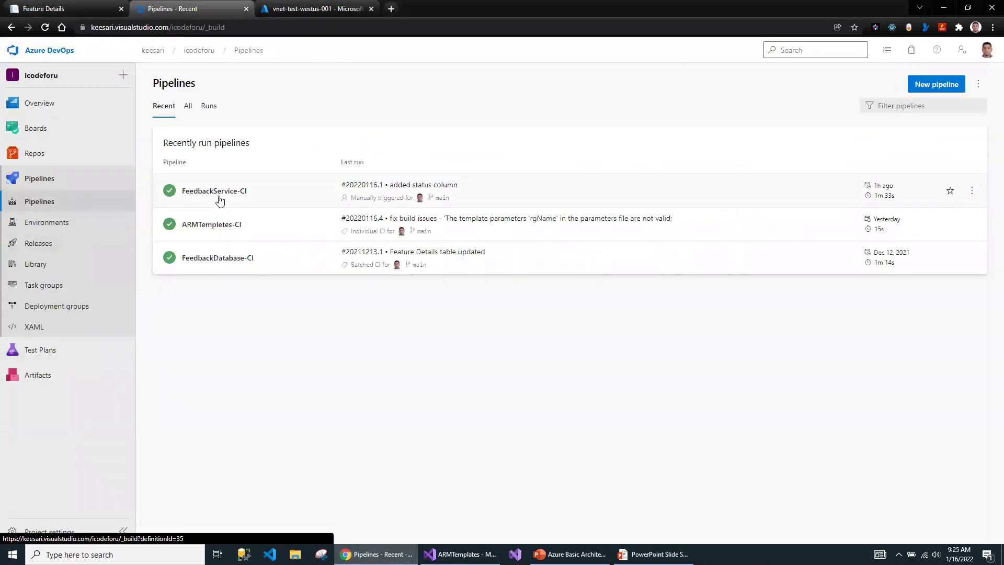
left_click(471, 224)
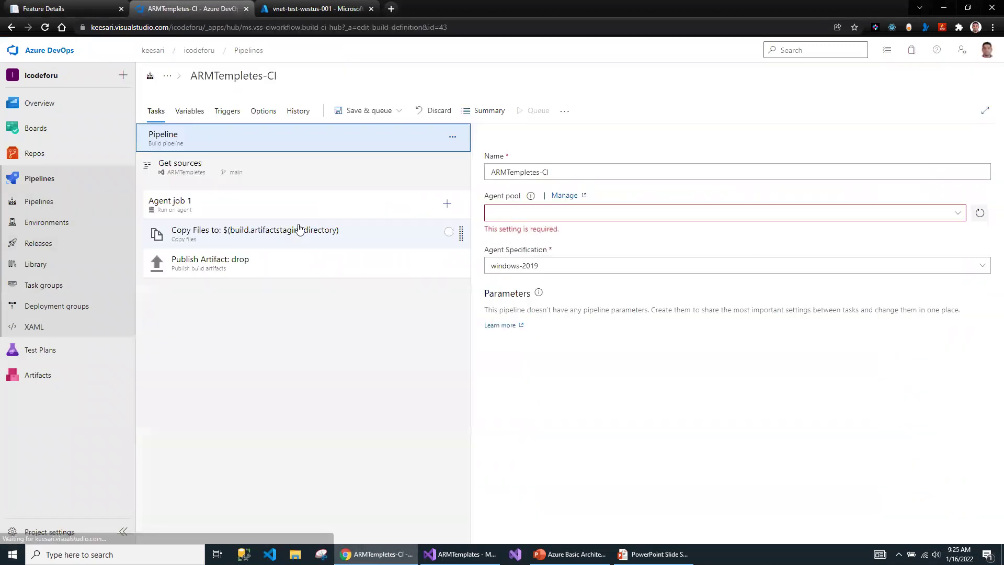
Step: Examine the dev, test and prod stages in the ARMTemplate-CD release pipeline's definition and return to its releases
left_click(39, 243)
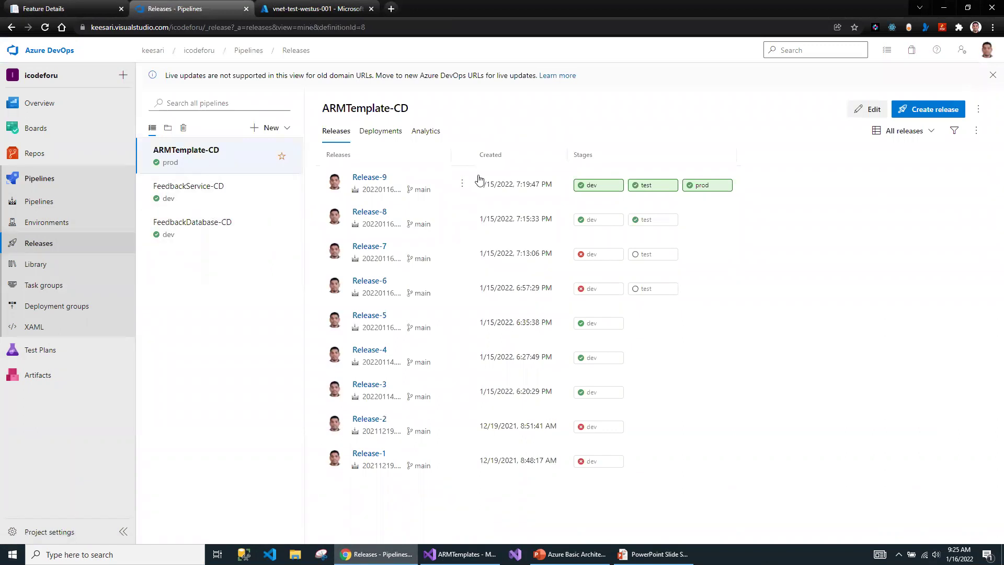
left_click(868, 111)
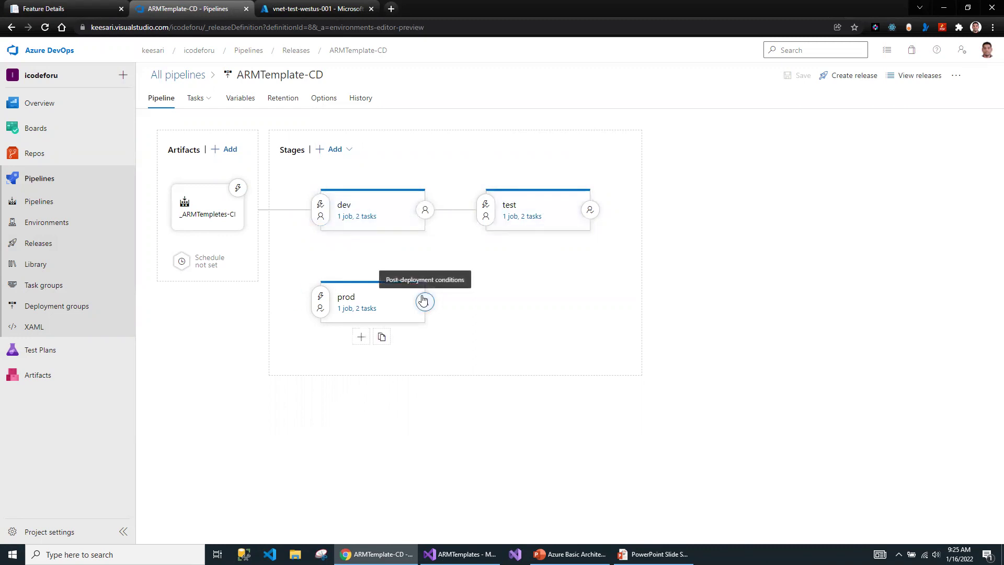
left_click(359, 50)
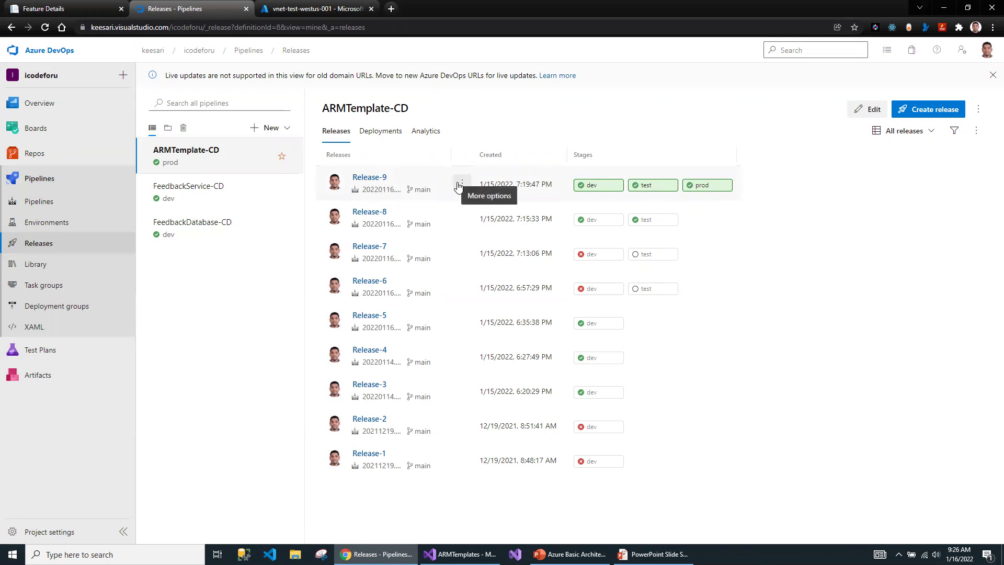
Step: Switch to the Azure portal and view the rg-icodelab-dev-001 and rg-icodelab-prod-001 resource groups
left_click(316, 8)
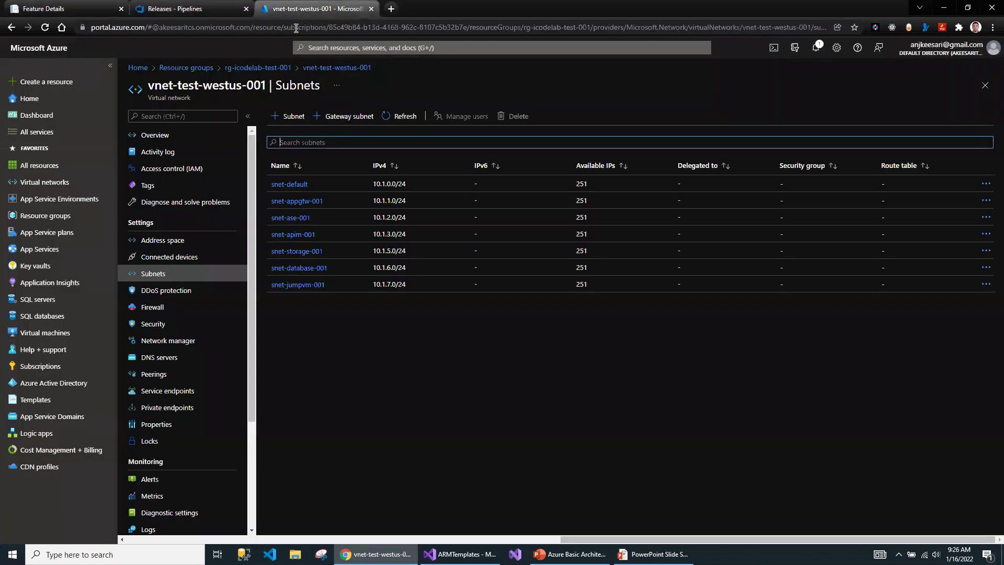
left_click(40, 217)
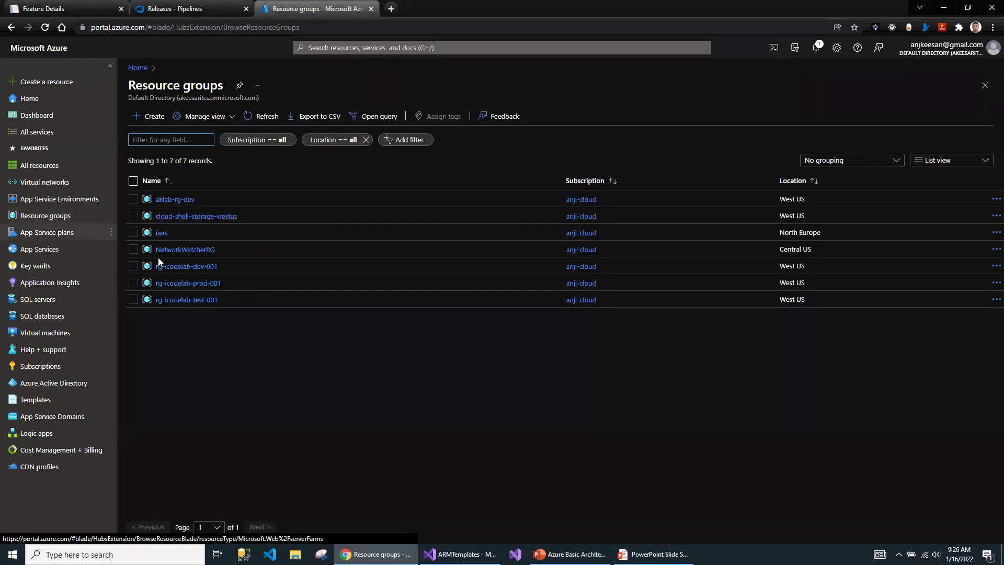
left_click(181, 266)
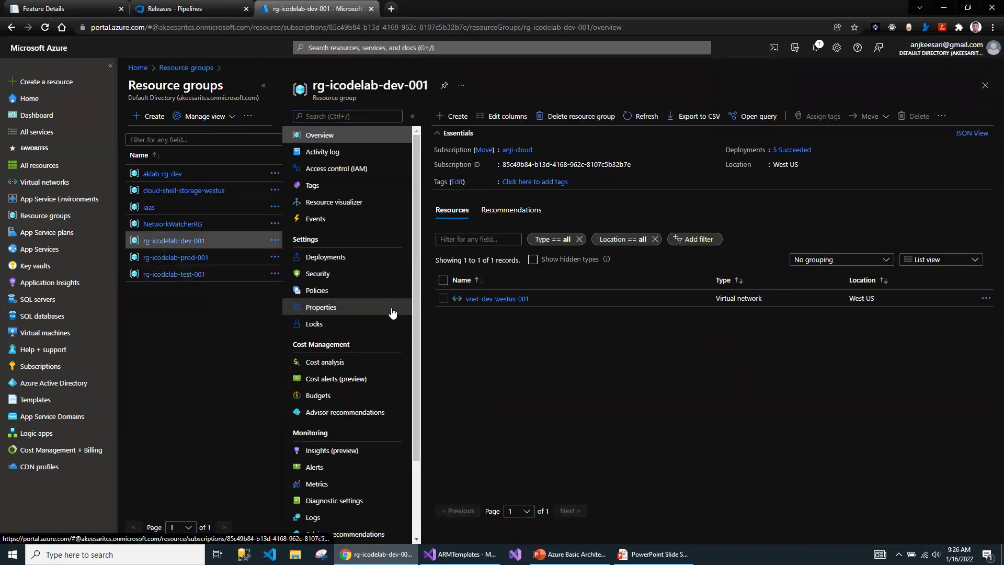
left_click(179, 261)
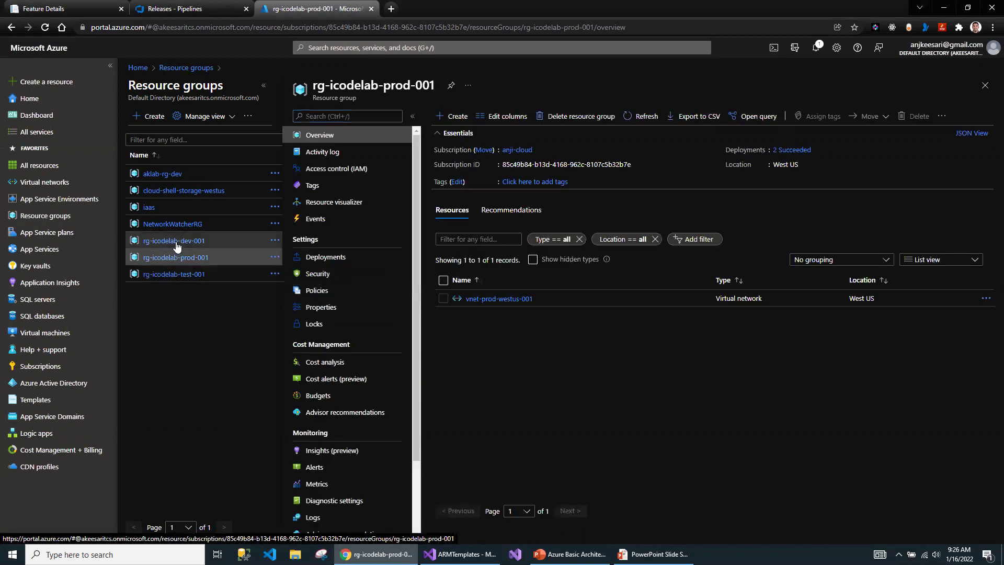
Step: Open the rg-icodelab-test-001 resource group and view the subnets of its virtual network vnet-test-westus-001
left_click(175, 274)
left_click_drag(356, 295, 429, 295)
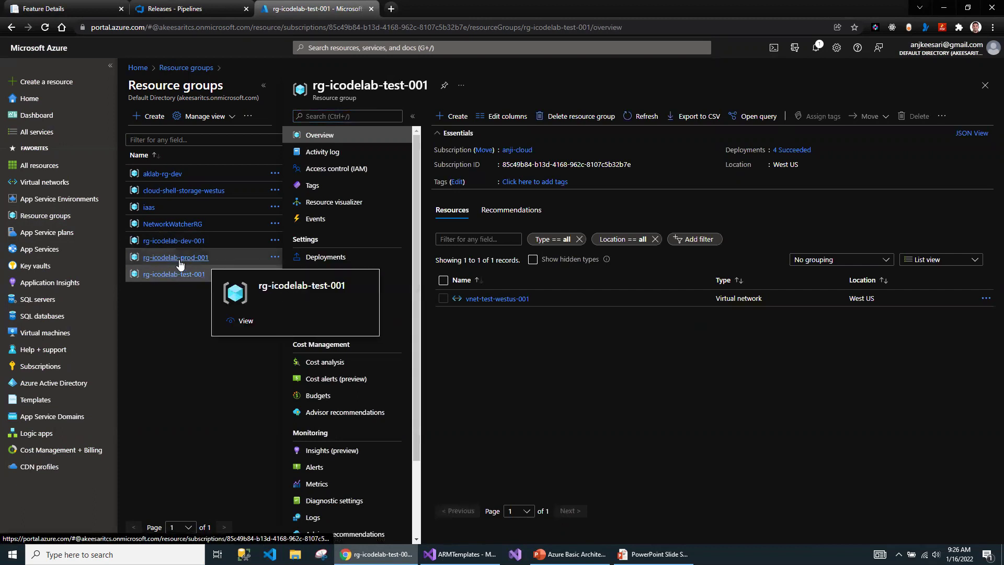
left_click(511, 298)
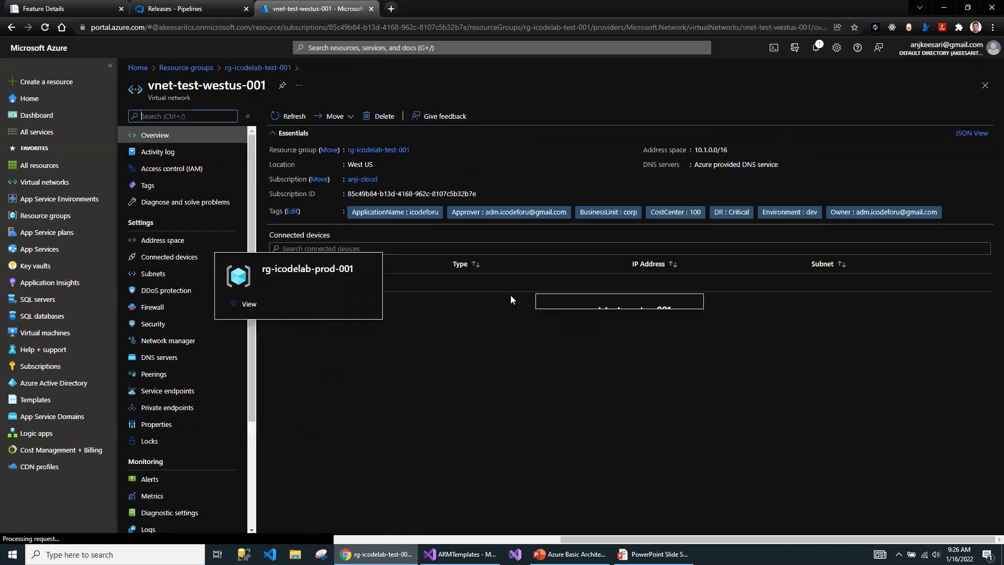
left_click(153, 275)
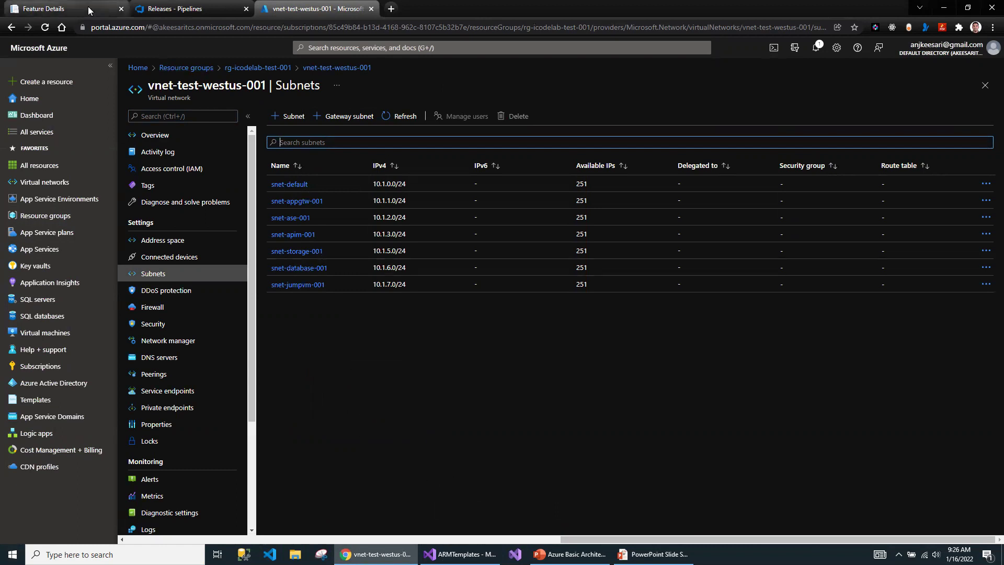
Step: Return to the iCode Lab site and examine the Architecture Blueprint chapter of the Azure Reference Architecture Guide
left_click(62, 8)
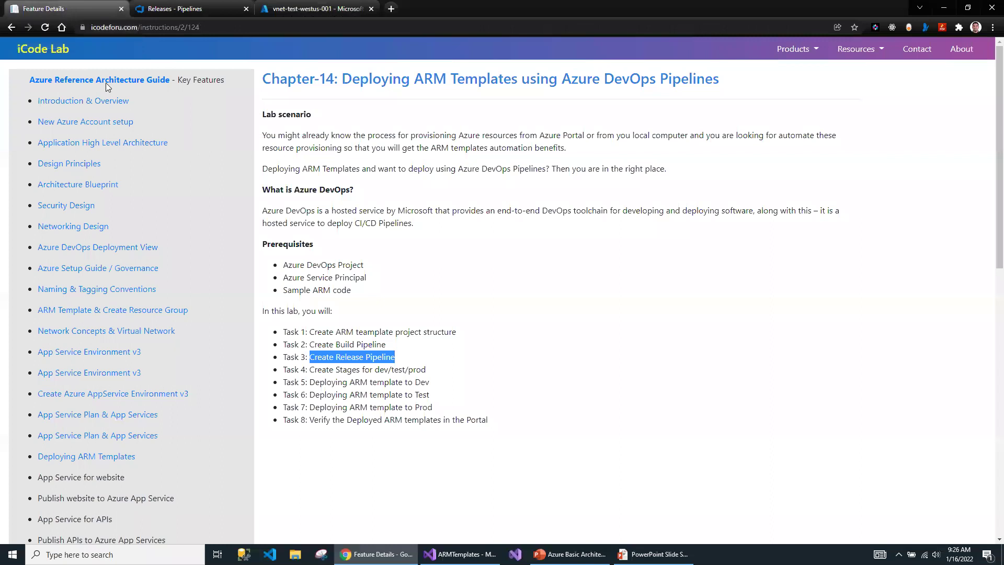
left_click(125, 79)
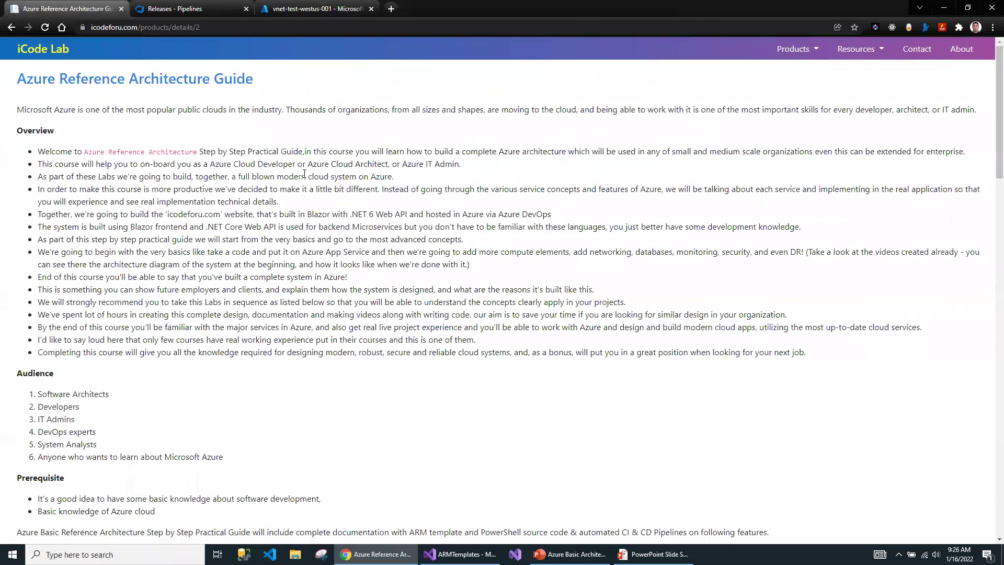
scroll(302, 180, "down", 10)
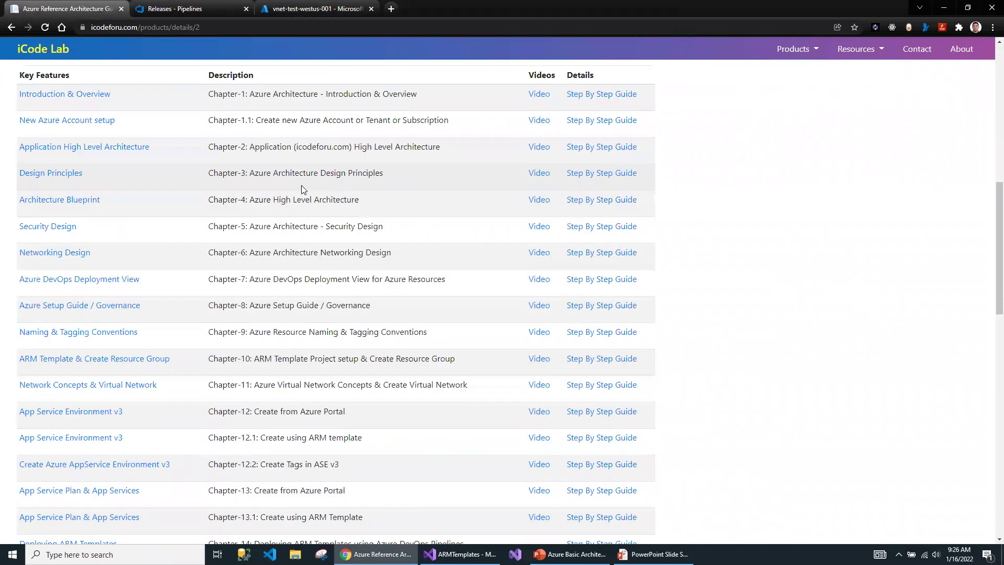
left_click(67, 204)
scroll(285, 238, "down", 2)
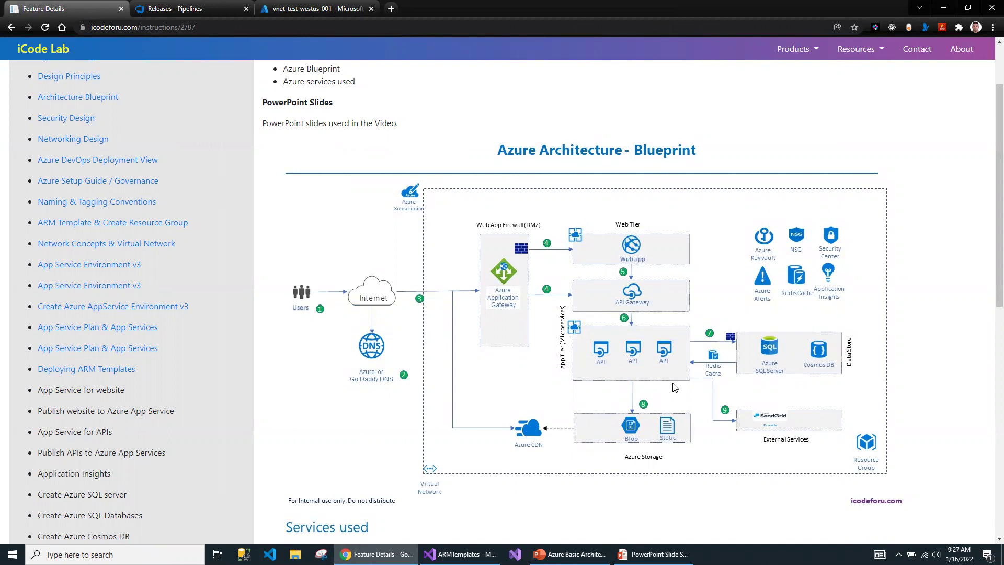
left_click_drag(137, 26, 53, 26)
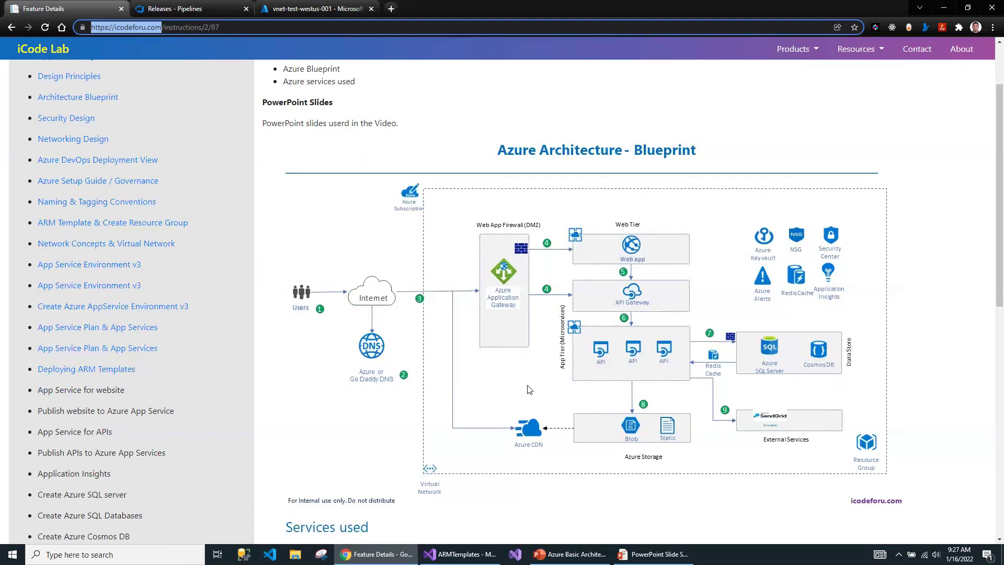
scroll(141, 308, "up", 2)
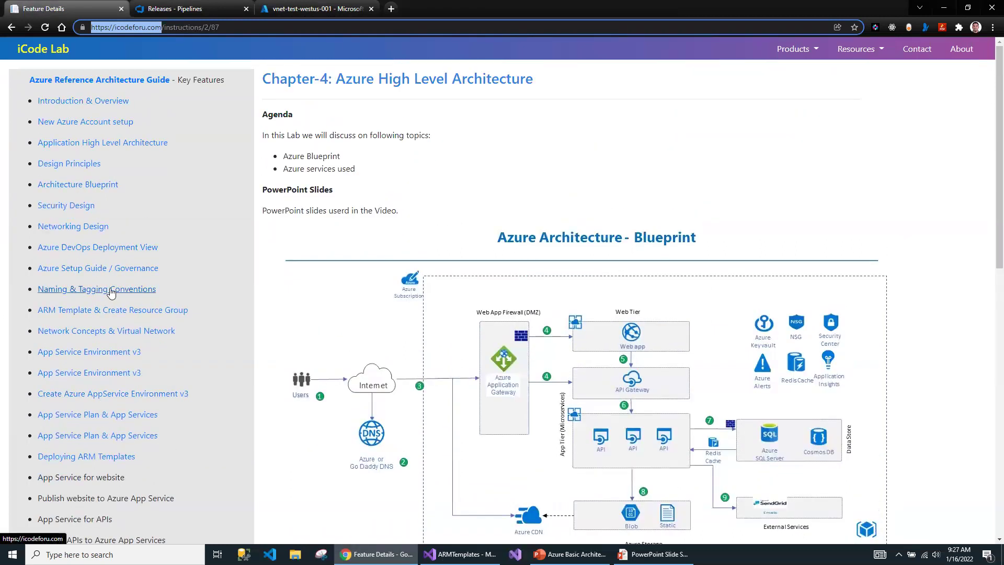
scroll(775, 487, "down", 2)
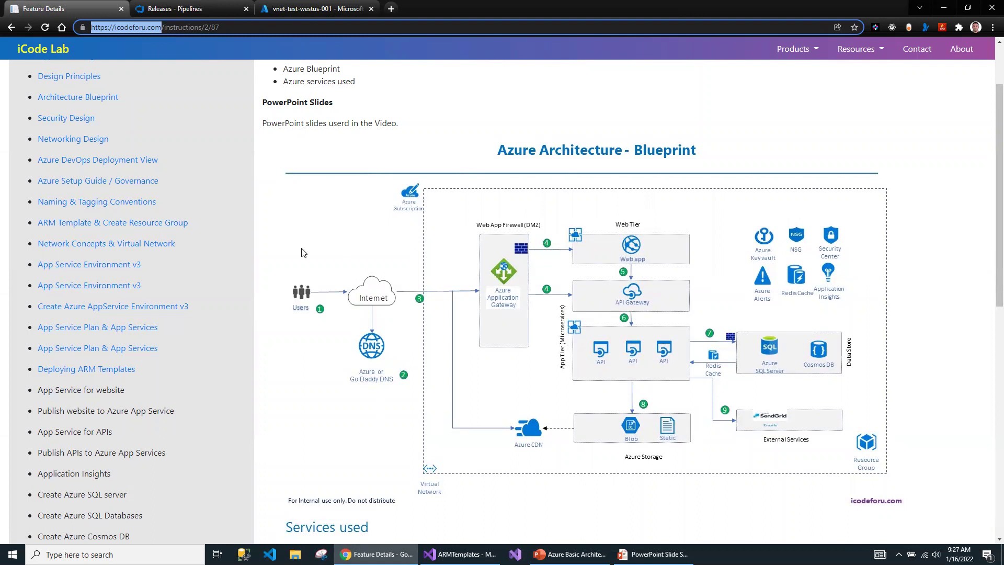
Step: Open the Deploying ARM Templates chapter and read through its lab scenario, prerequisites and task list
left_click(99, 370)
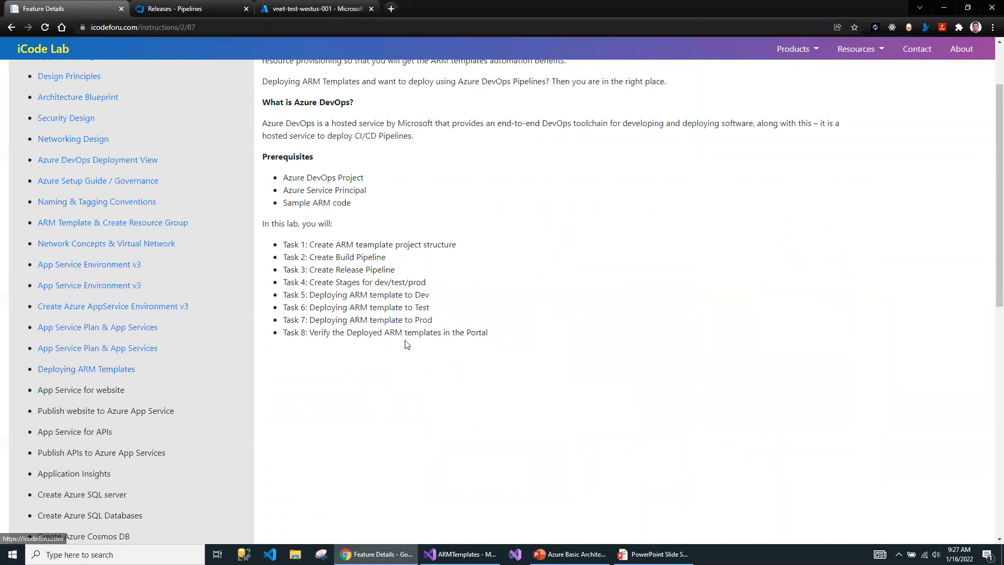
scroll(407, 344, "up", 2)
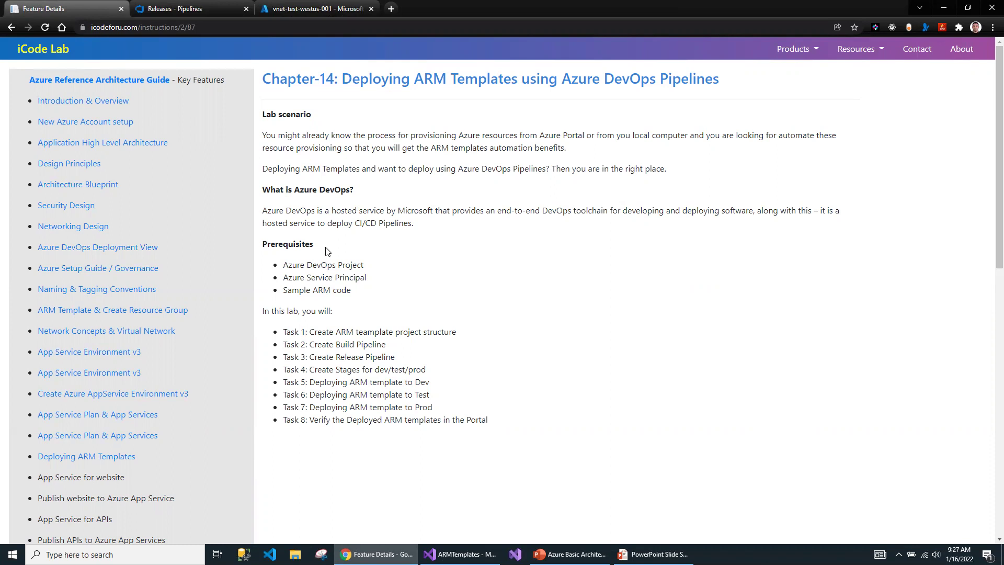
left_click_drag(262, 136, 575, 166)
left_click_drag(283, 266, 380, 289)
left_click(325, 333)
left_click_drag(283, 331, 506, 422)
left_click(521, 394)
left_click(459, 553)
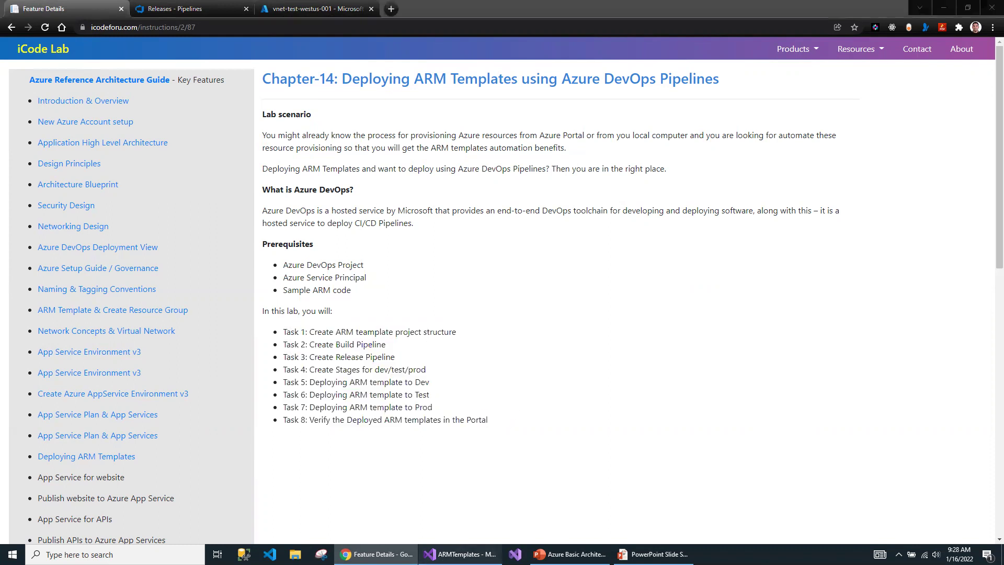
key("alt+Tab")
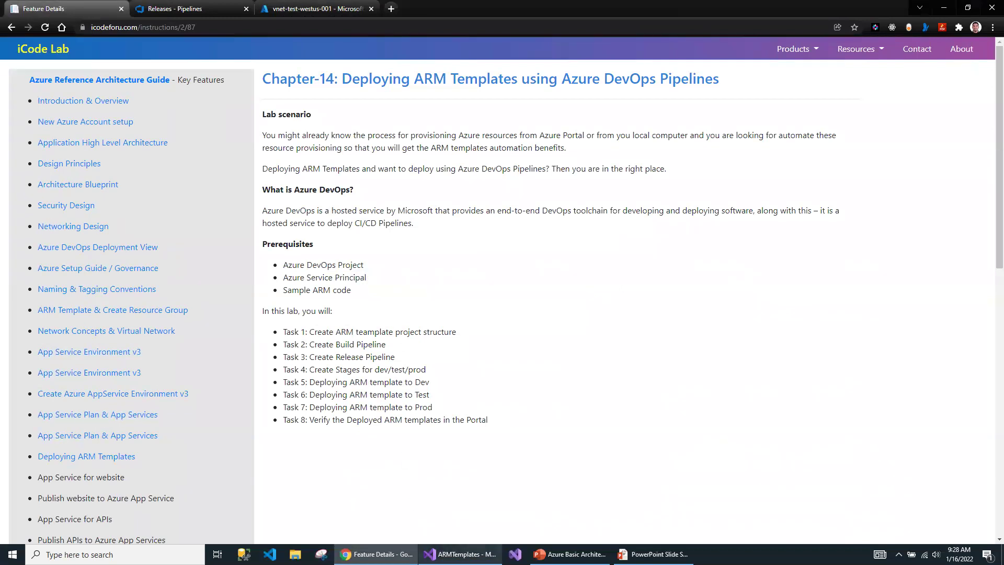
key("alt+Tab")
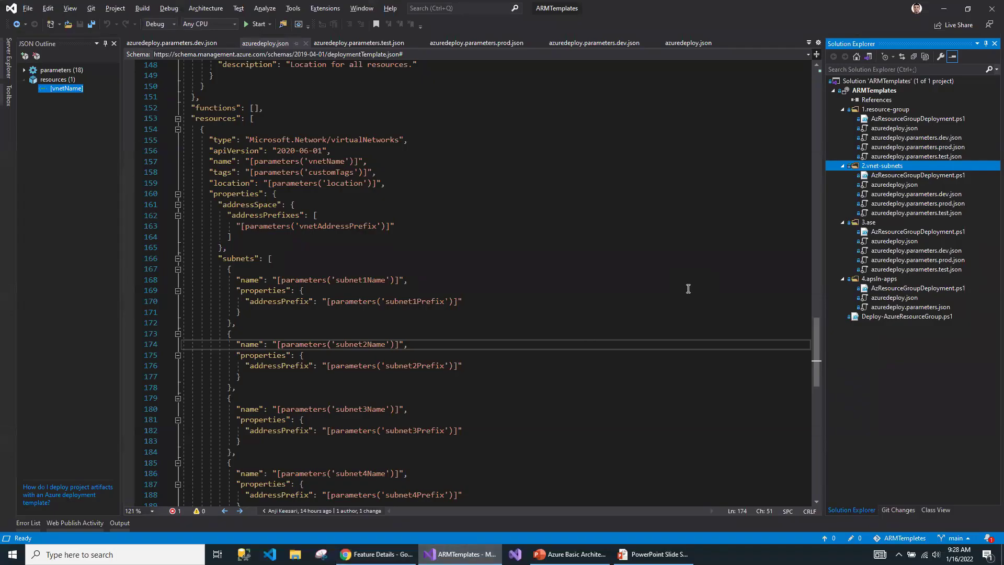
key("alt+Tab")
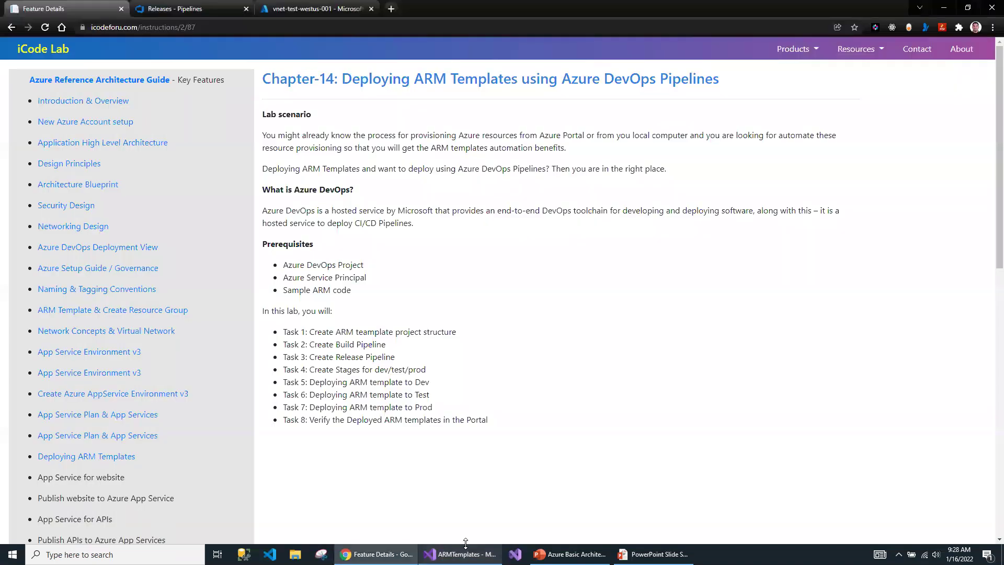
Step: Highlight the Azure DevOps Project, Azure Service Principal and Sample ARM code items in the chapter's prerequisites
triple_click(301, 265)
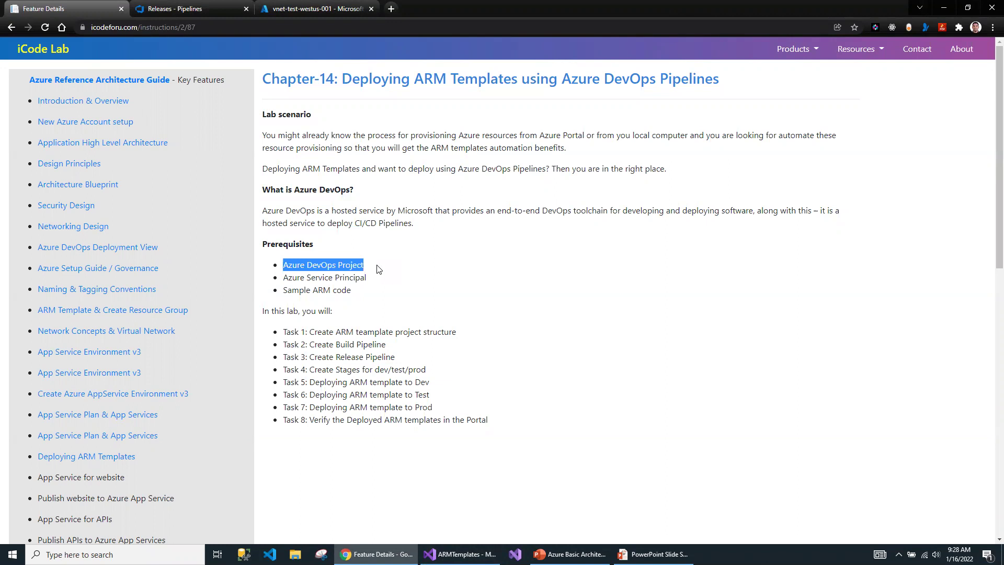
left_click_drag(370, 277, 287, 277)
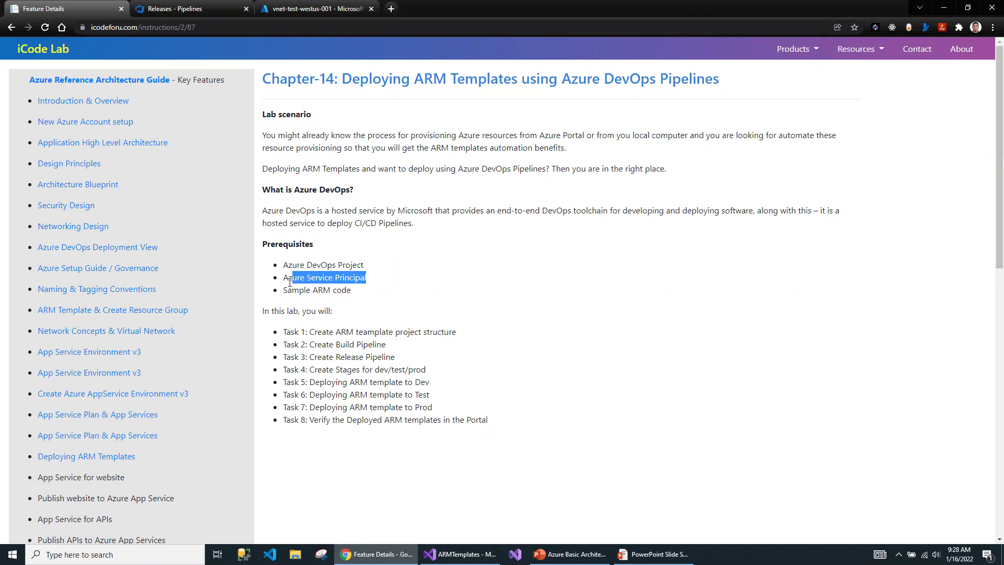
left_click(278, 285)
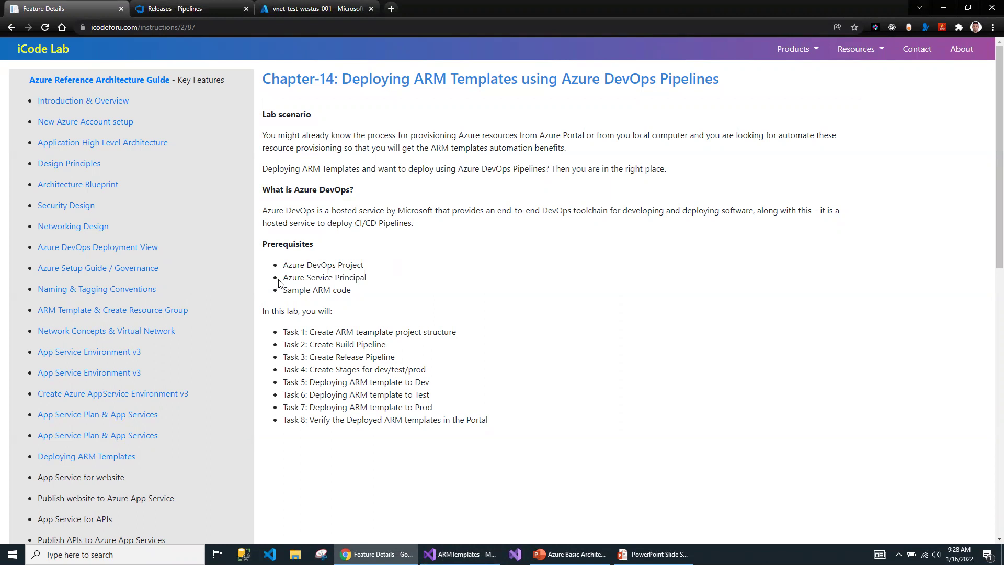
left_click_drag(288, 292, 367, 278)
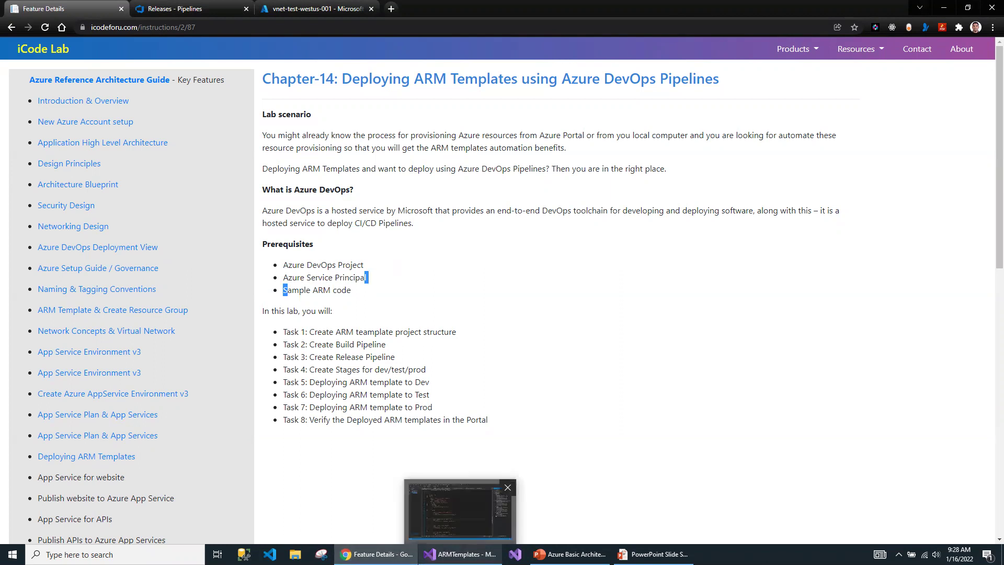
Step: Switch to Visual Studio and examine the ARMTemplates project structure, including the 1.resource-group and 2.vnet-subnets folders
left_click(460, 554)
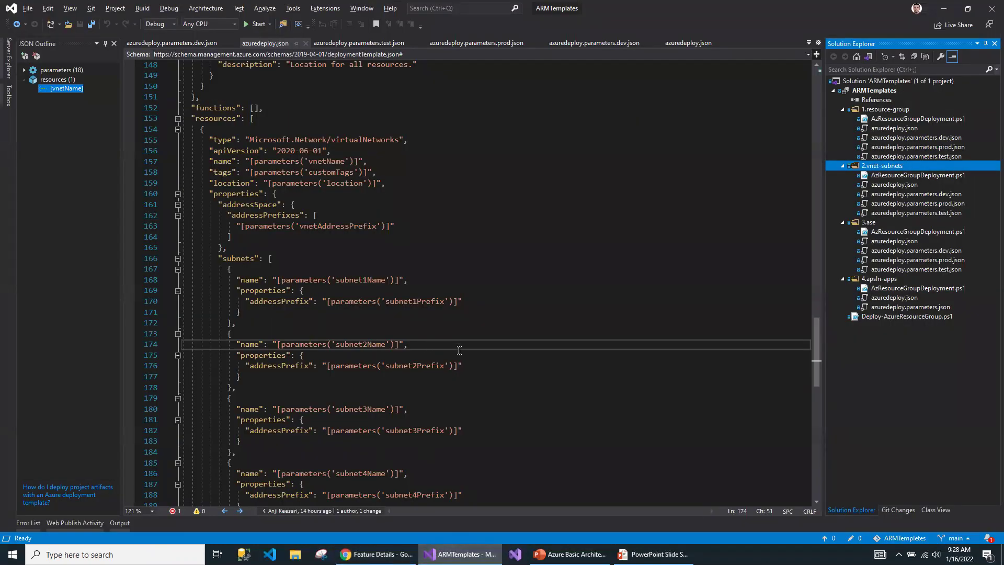
left_click(878, 91)
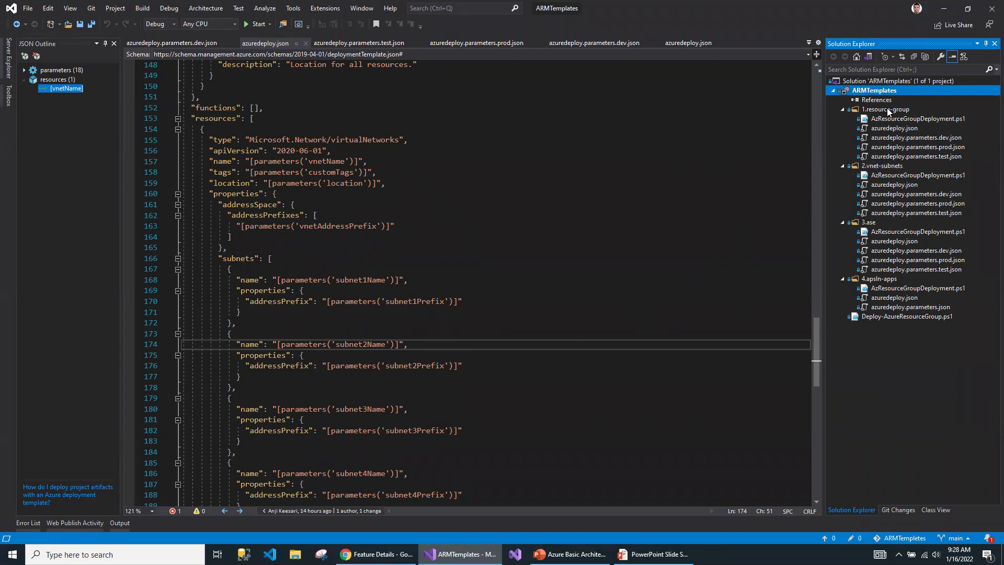
left_click(887, 109)
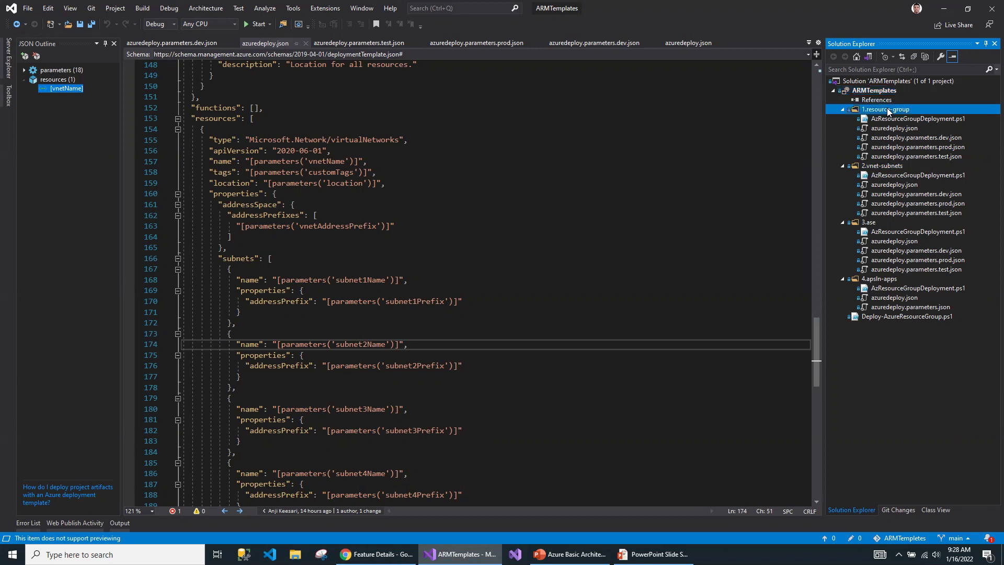
left_click(873, 167)
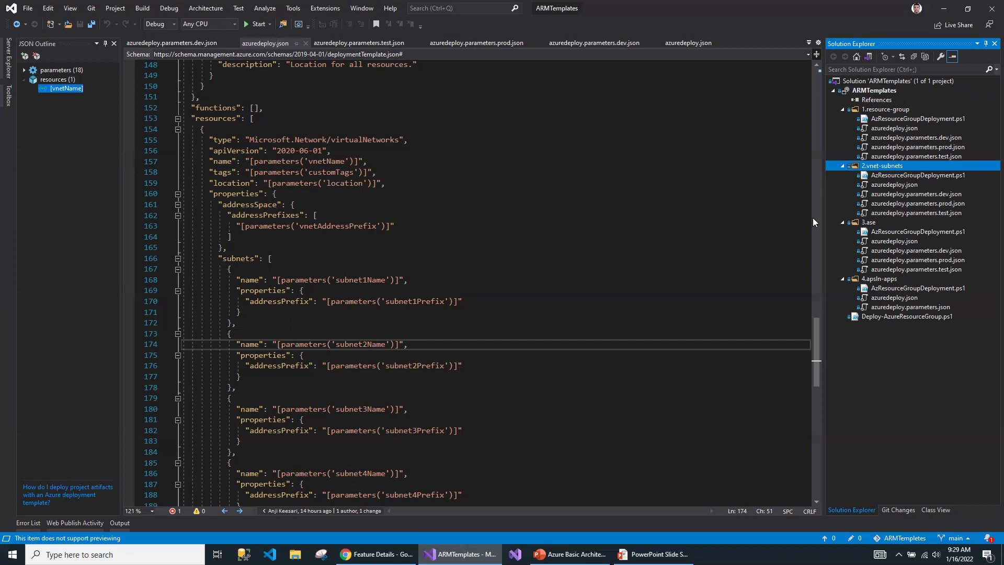
Step: Open azuredeploy.json in the 2.vnet-subnets folder and review its parameters from the beginning of the file
double_click(889, 184)
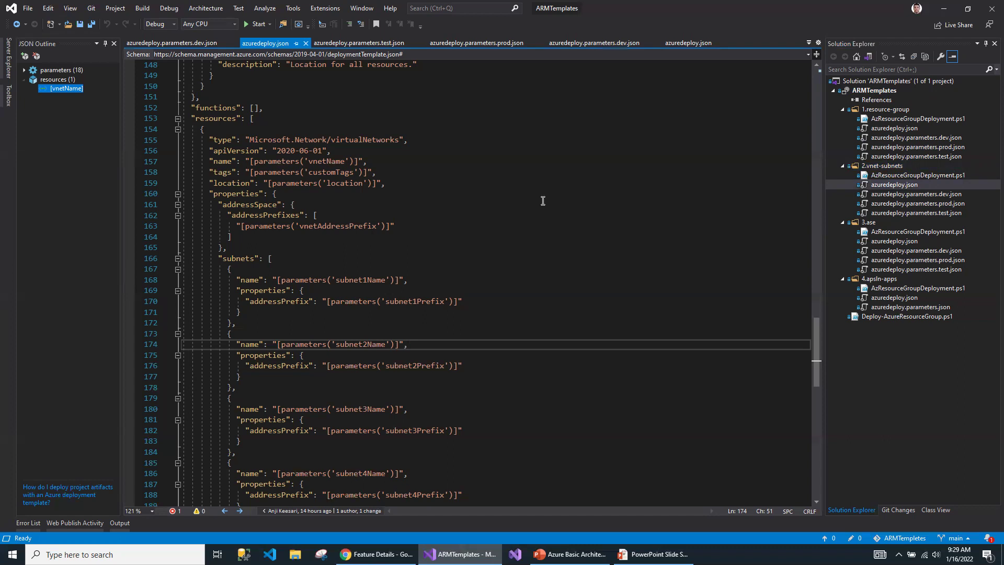
scroll(525, 208, "up", 16)
scroll(419, 177, "up", 20)
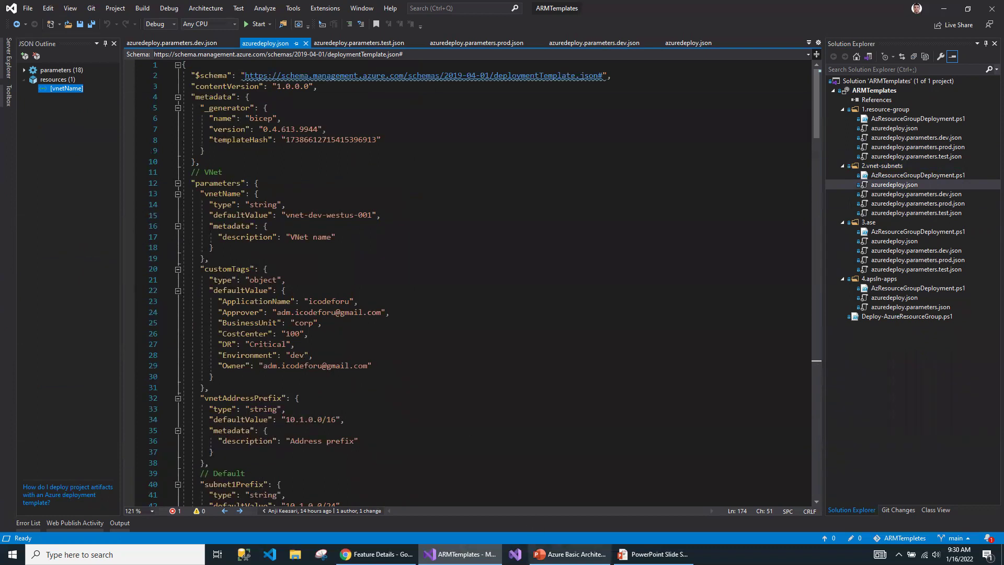
Step: Switch to the iCode Lab site in Chrome and examine the Azure architecture diagram in the Architecture Blueprint chapter
left_click(376, 554)
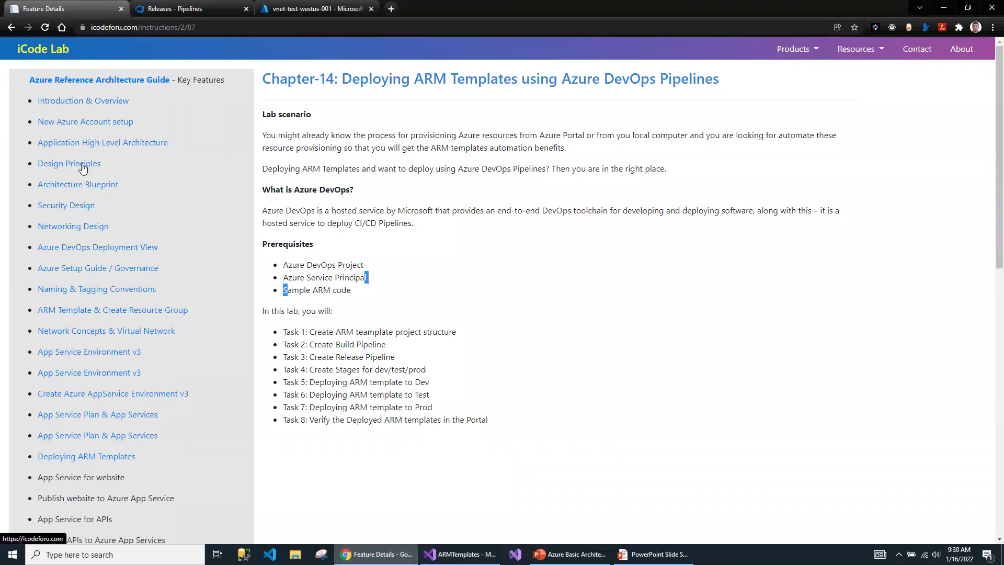
left_click(78, 185)
scroll(420, 277, "down", 3)
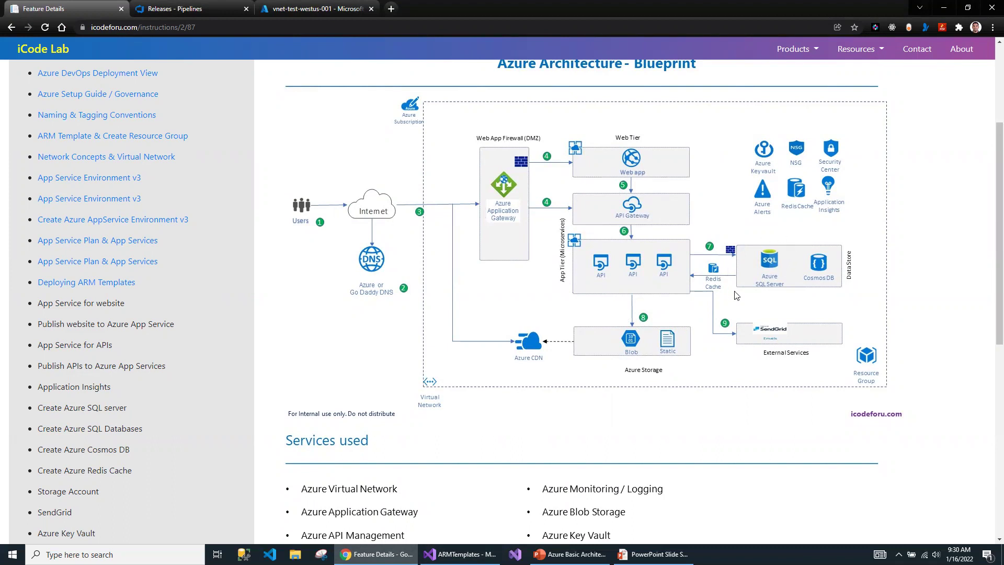
Step: Return to Visual Studio, read through the template's subnet parameters and open azuredeploy.parameters.dev.json in 2.vnet-subnets
key("alt+Tab")
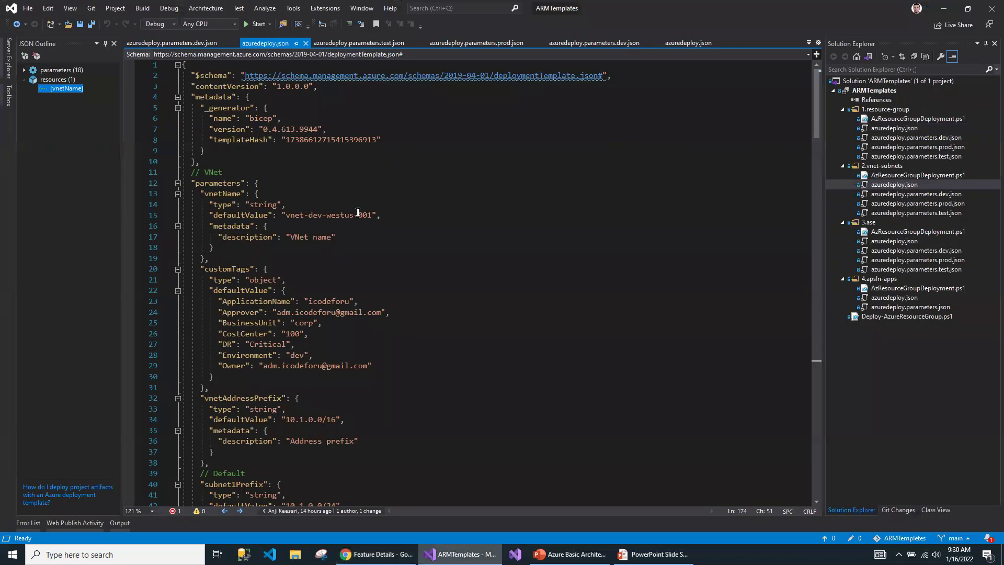
scroll(362, 295, "down", 10)
scroll(361, 294, "down", 17)
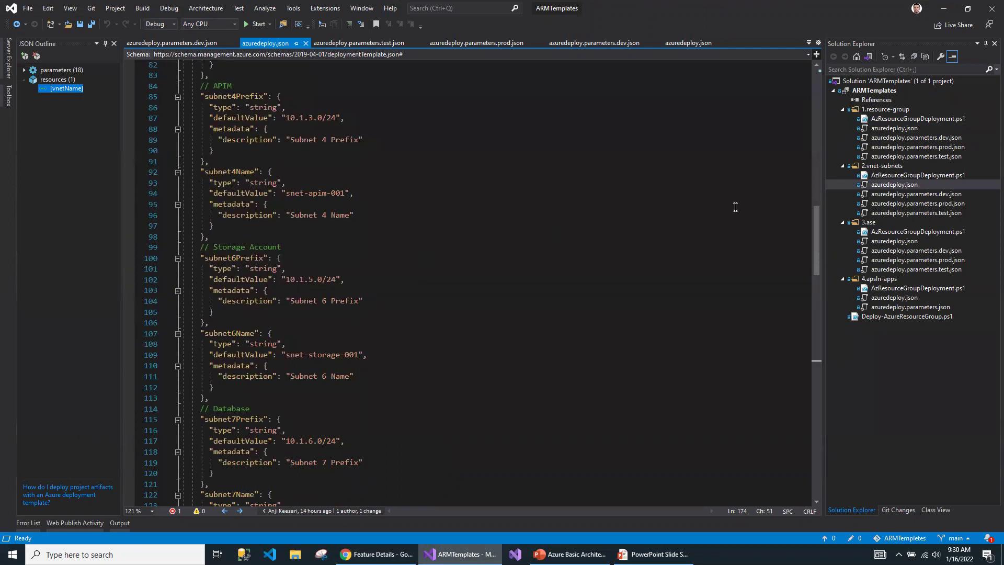
left_click(916, 194)
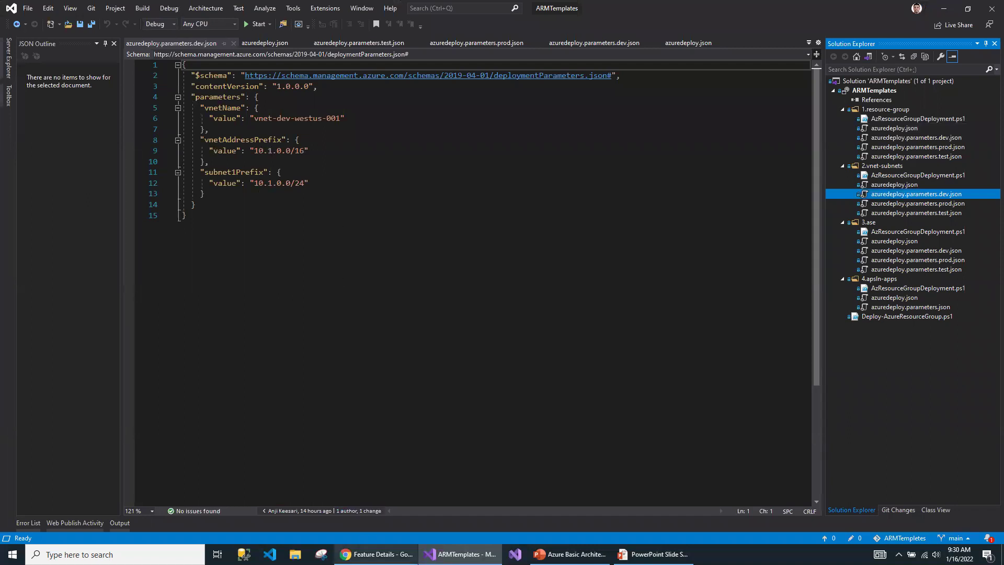
Step: Switch to Azure DevOps in Chrome and view the pipeline variables of the ARMTemplate-CD release pipeline
mouse_move(373, 554)
left_click(374, 512)
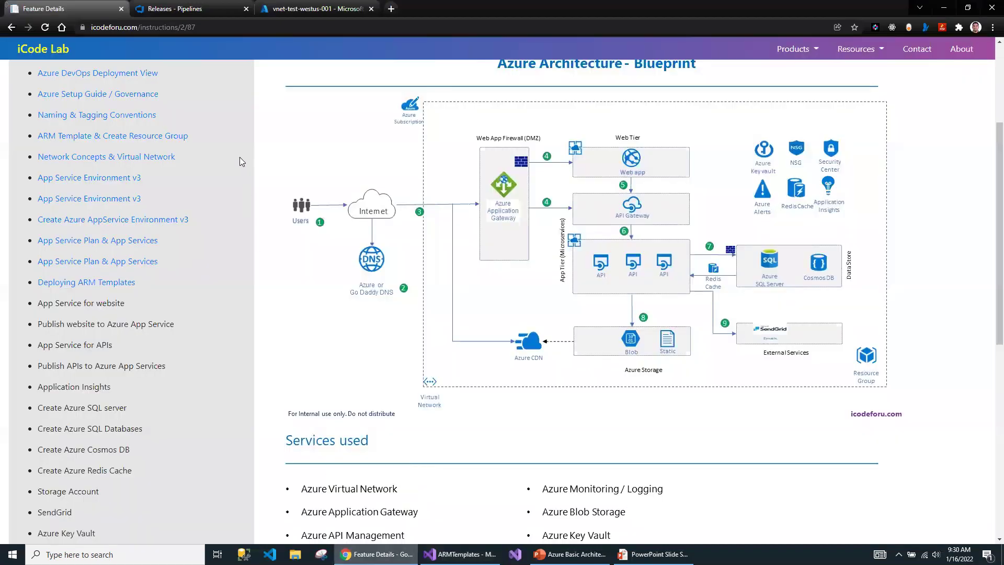
left_click(182, 8)
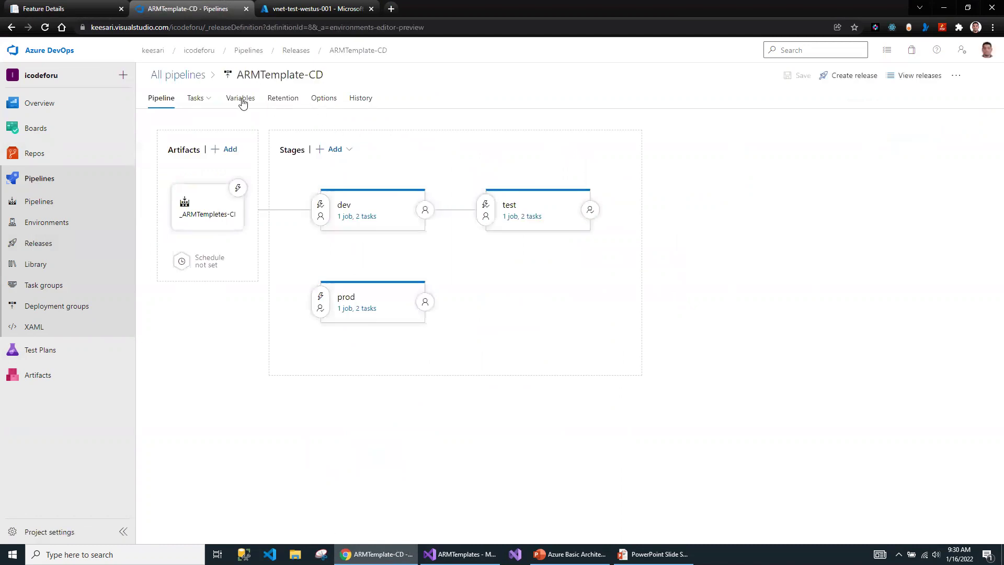
left_click(238, 101)
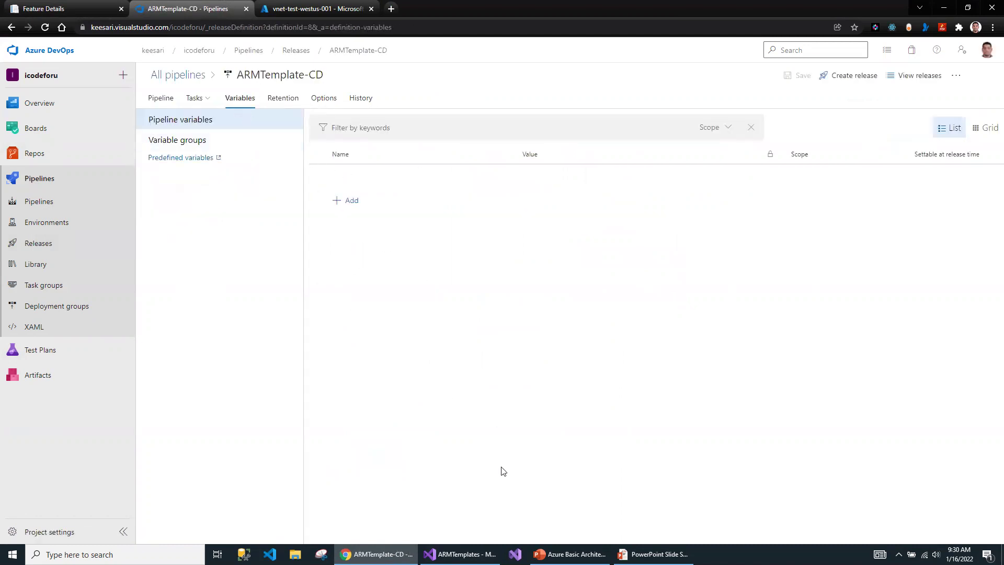
Step: Return to Visual Studio and examine the dev, prod and test parameter files in the 2.vnet-subnets folder
mouse_move(460, 554)
left_click(460, 510)
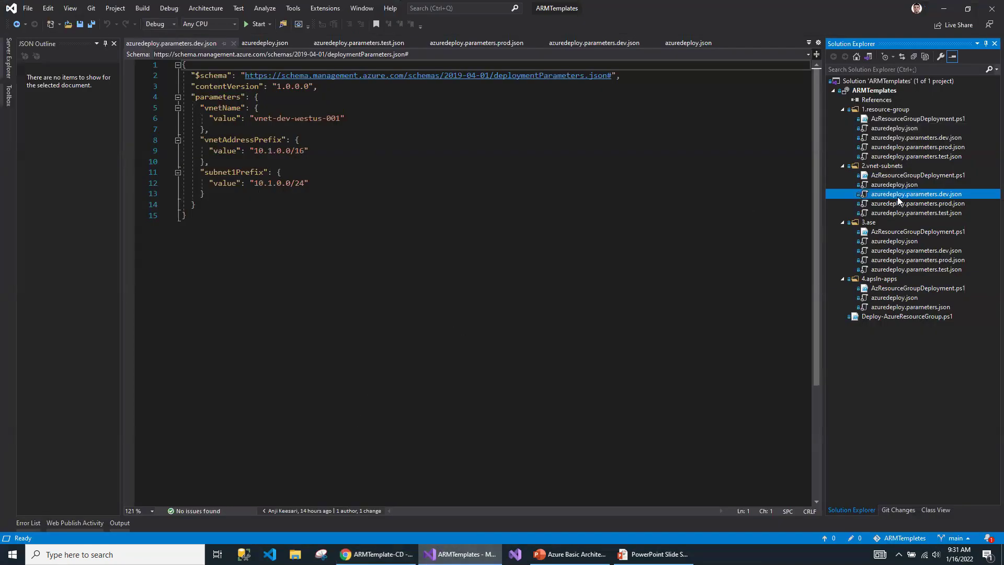
double_click(919, 196)
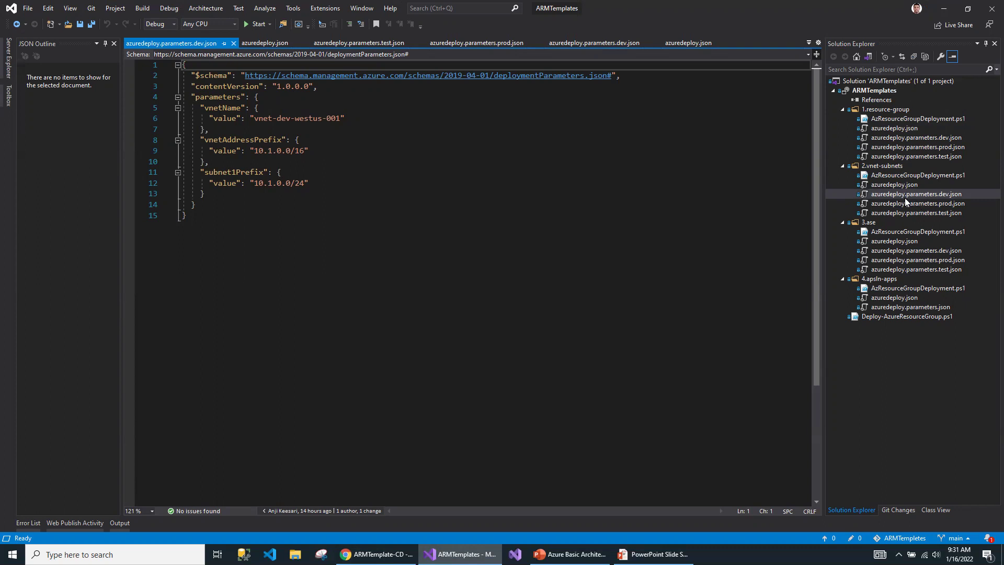
left_click(911, 198)
left_click(912, 204)
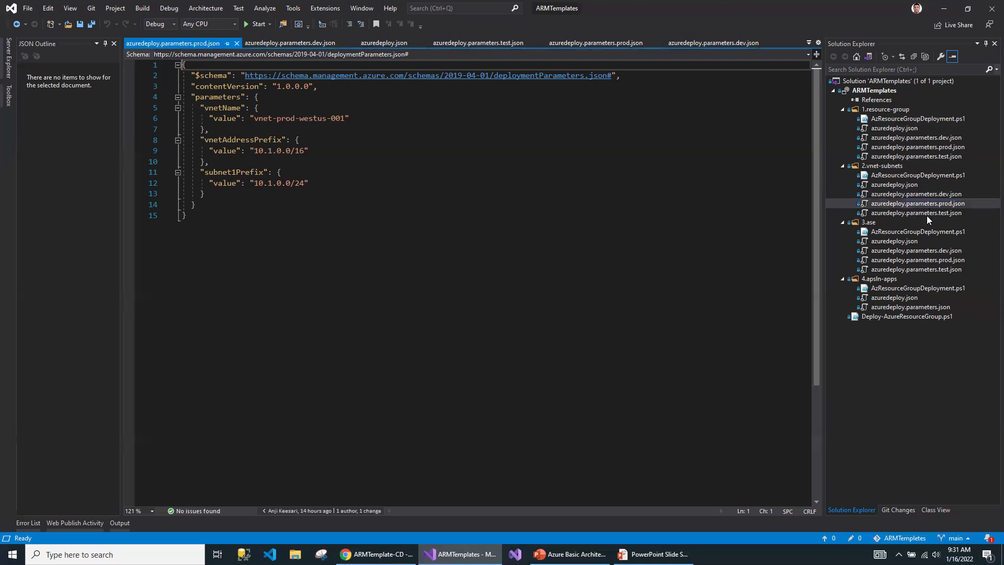
left_click(926, 214)
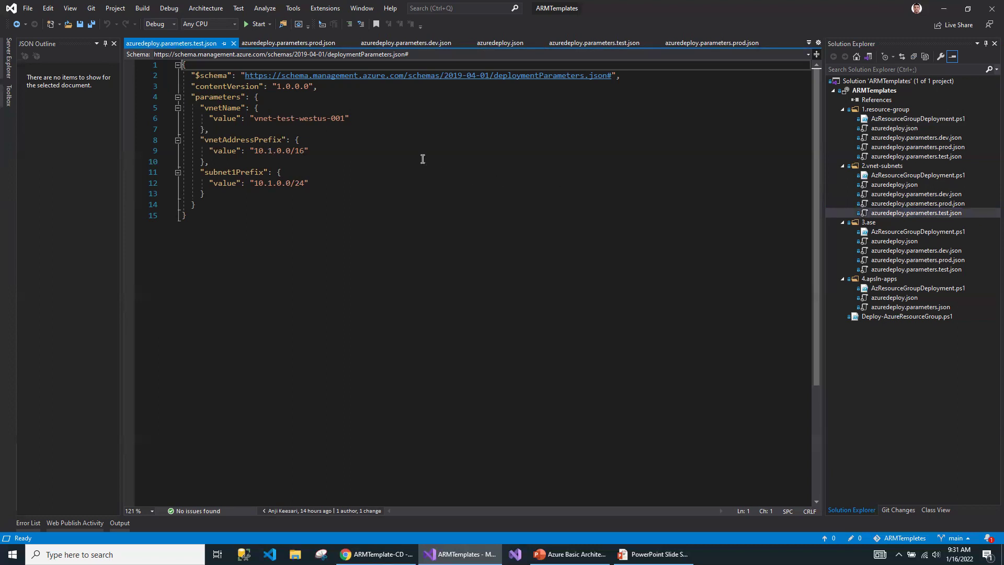
Step: Highlight "test" in the test file's vnetName value and go back over the prod and dev parameter files
double_click(286, 118)
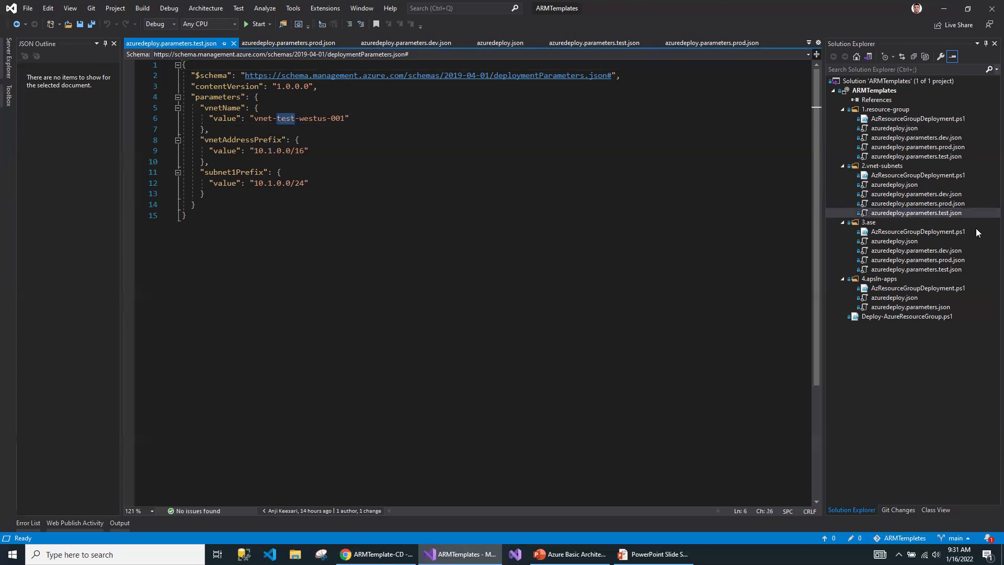
left_click(928, 204)
left_click(915, 192)
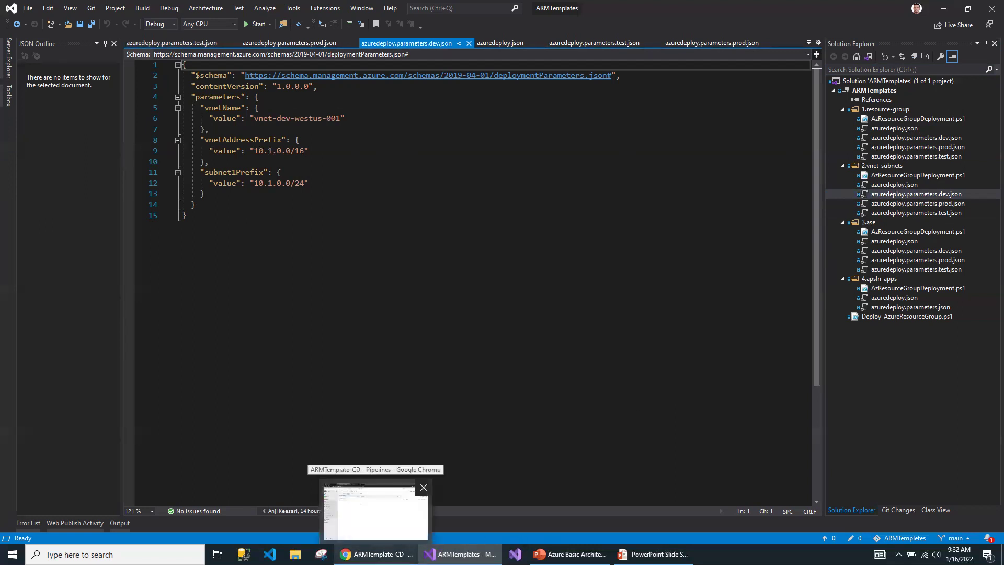
Step: Switch to Azure DevOps and open the existing ARMTempletes-CI build pipeline in its editor to examine its tasks
left_click(377, 554)
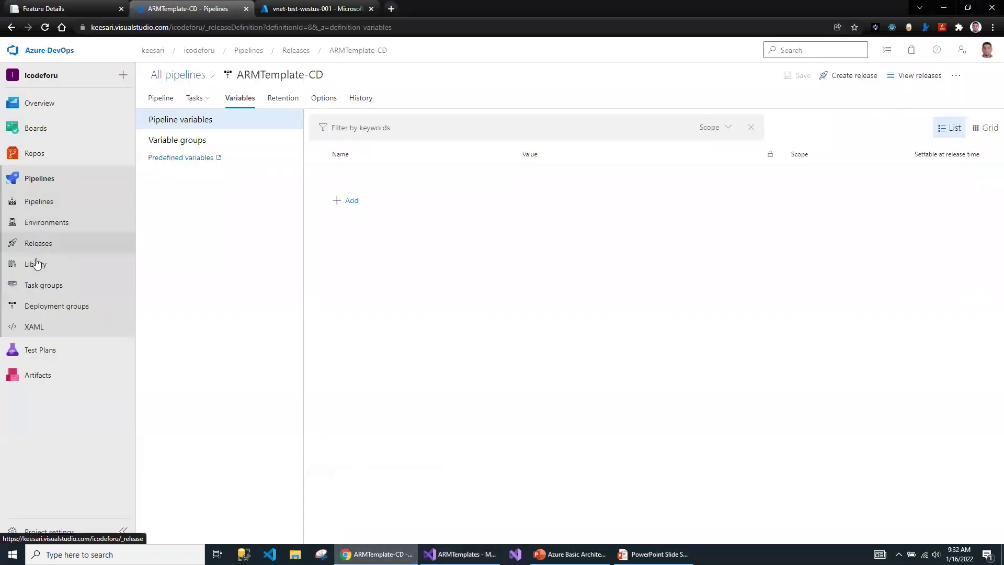
left_click(32, 204)
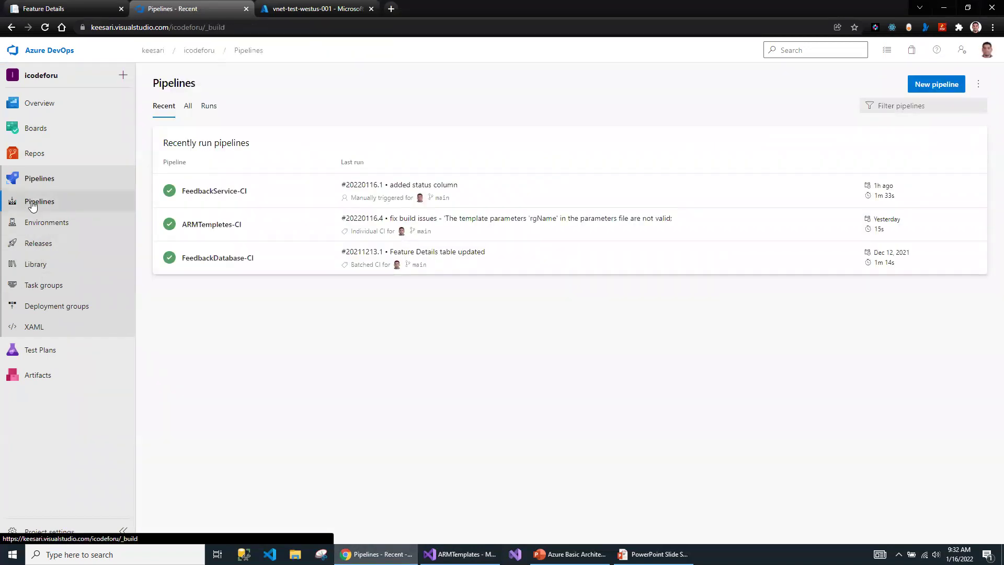
left_click(212, 225)
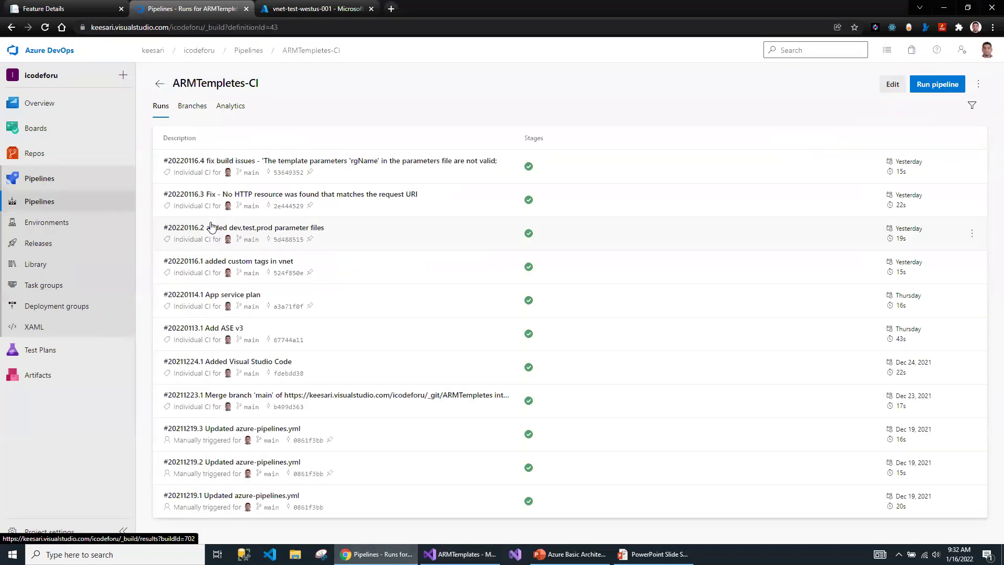
left_click(891, 85)
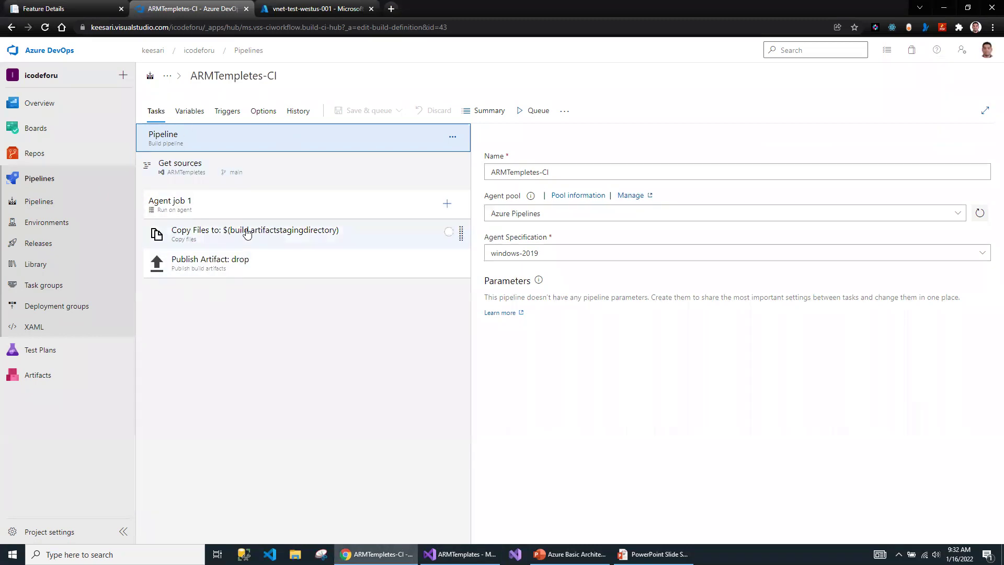
Step: Start a new build pipeline sourced from Azure Repos Git, using the icodeforu project, ARMTempletes repository and main branch
left_click(38, 202)
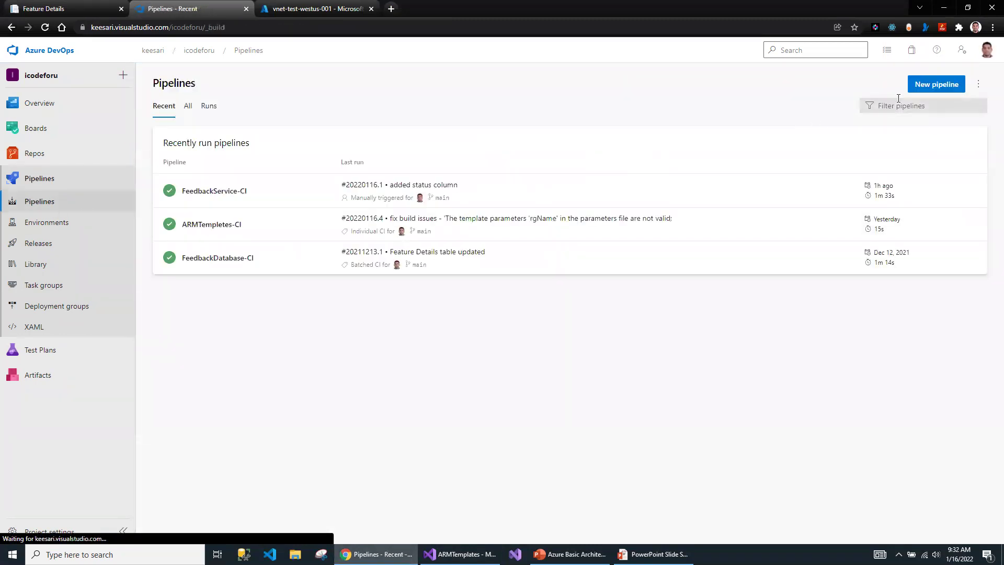
left_click(946, 87)
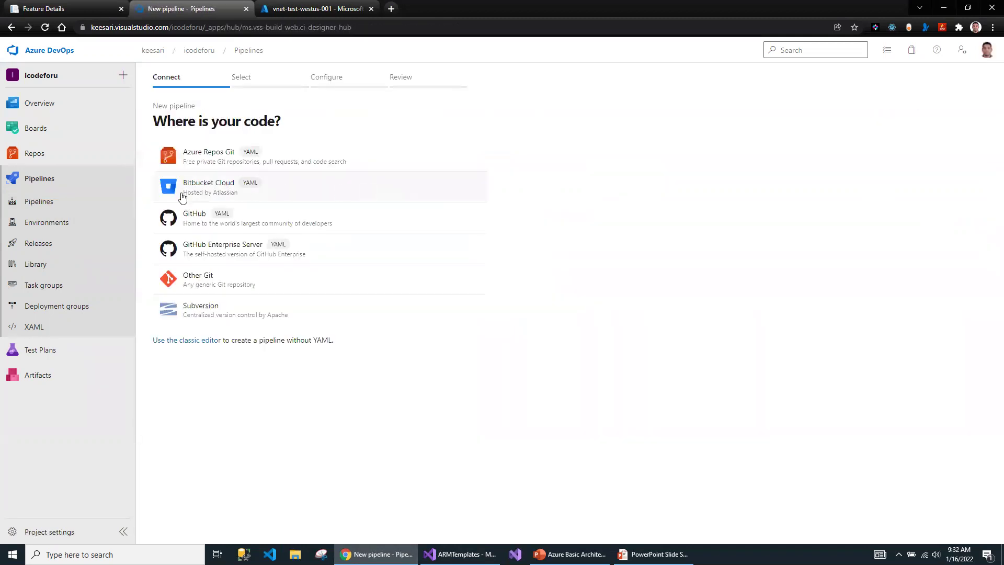
left_click(198, 281)
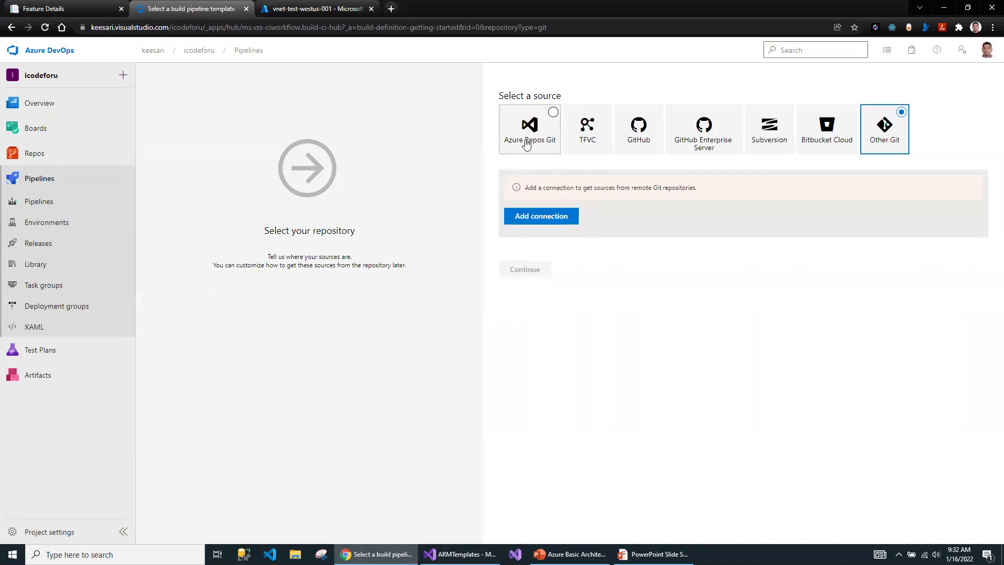
left_click(527, 145)
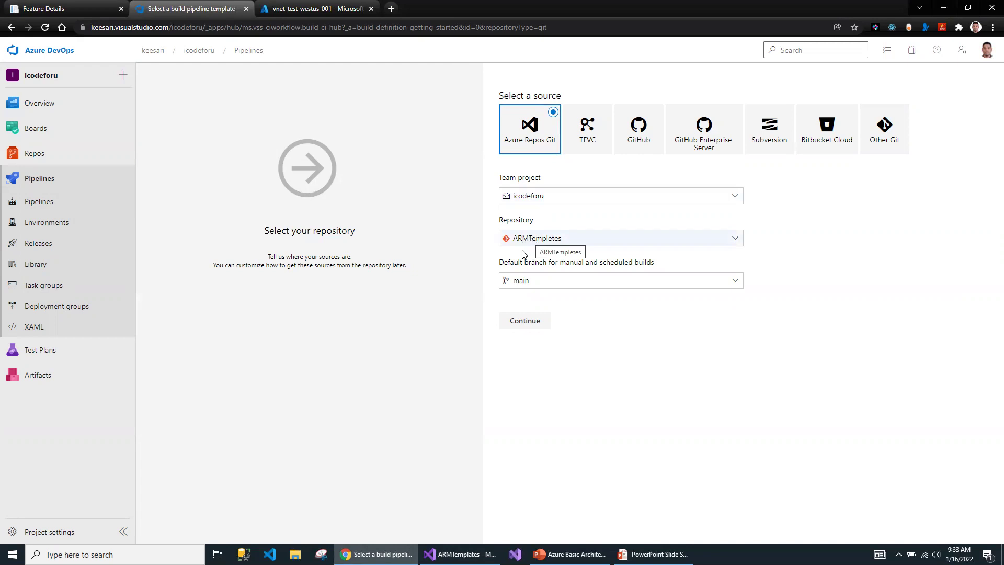
left_click(526, 322)
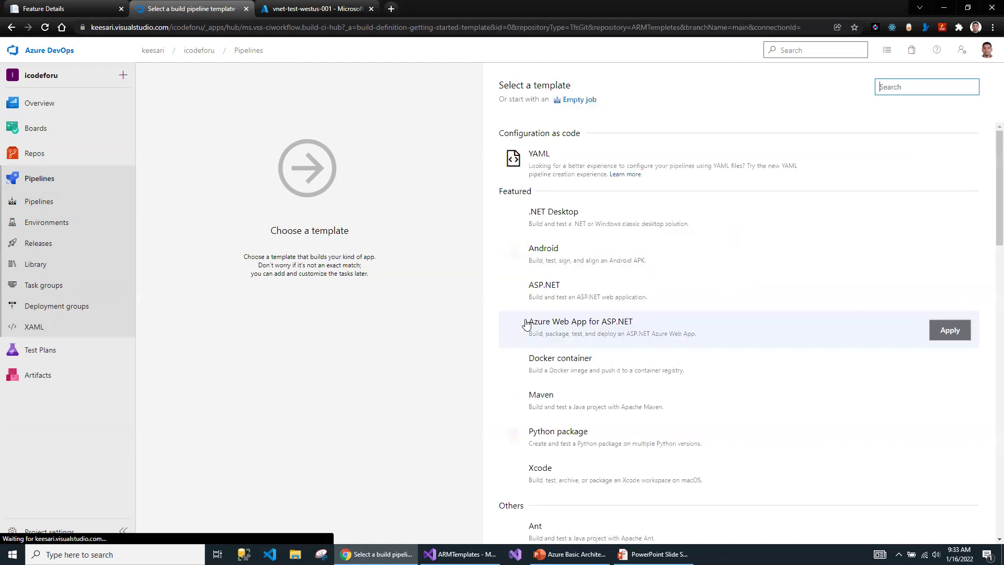
Step: Apply the Empty pipeline template to the new build pipeline
scroll(626, 384, "down", 12)
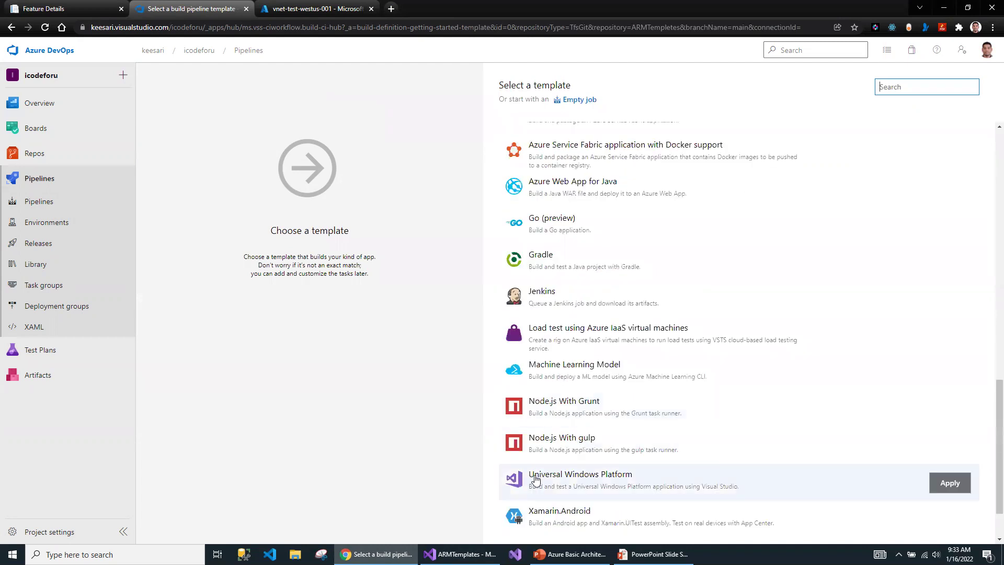
left_click(567, 526)
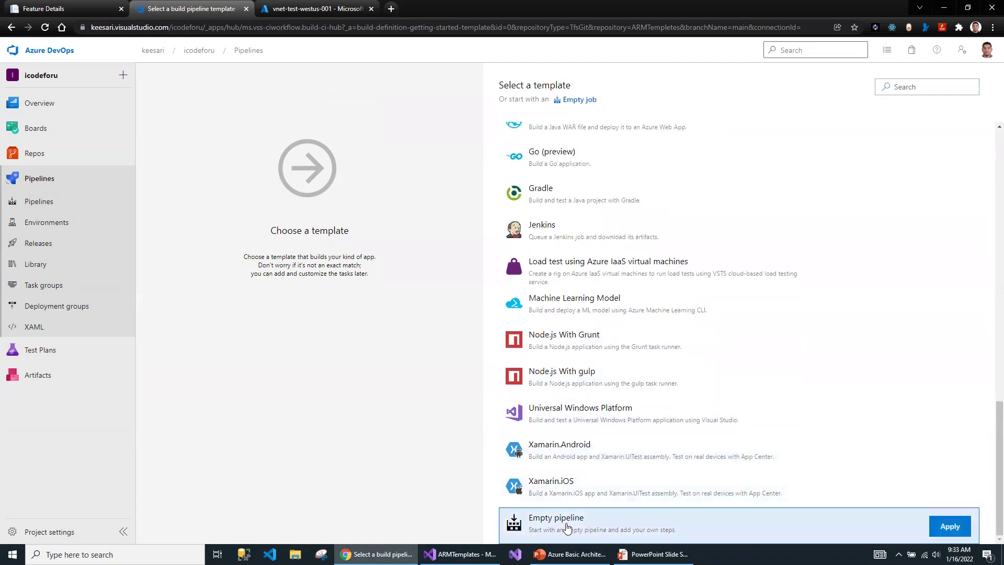
left_click(951, 526)
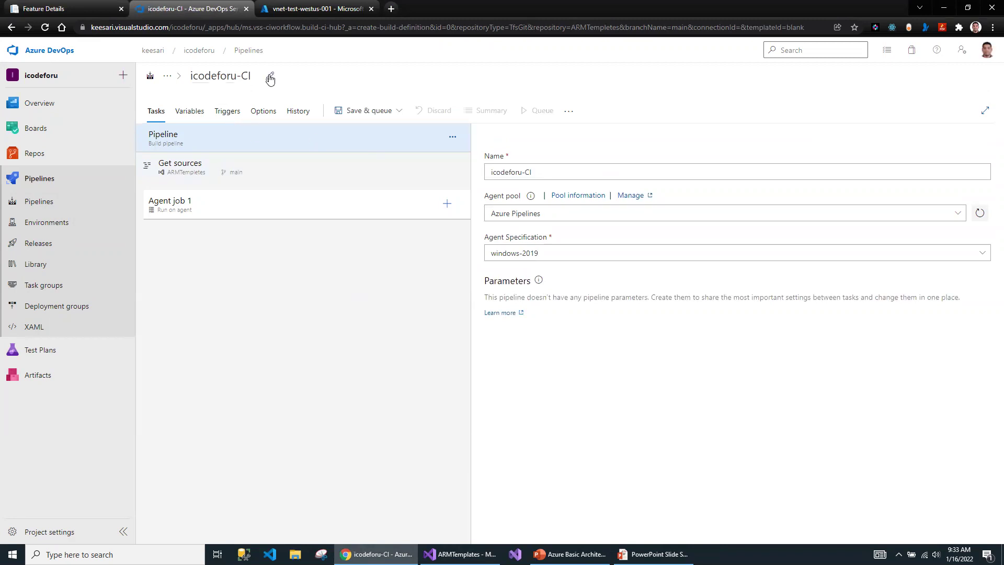
Step: Rename the new build pipeline as ARMTempletes-CI-1
left_click(269, 76)
type("ARM")
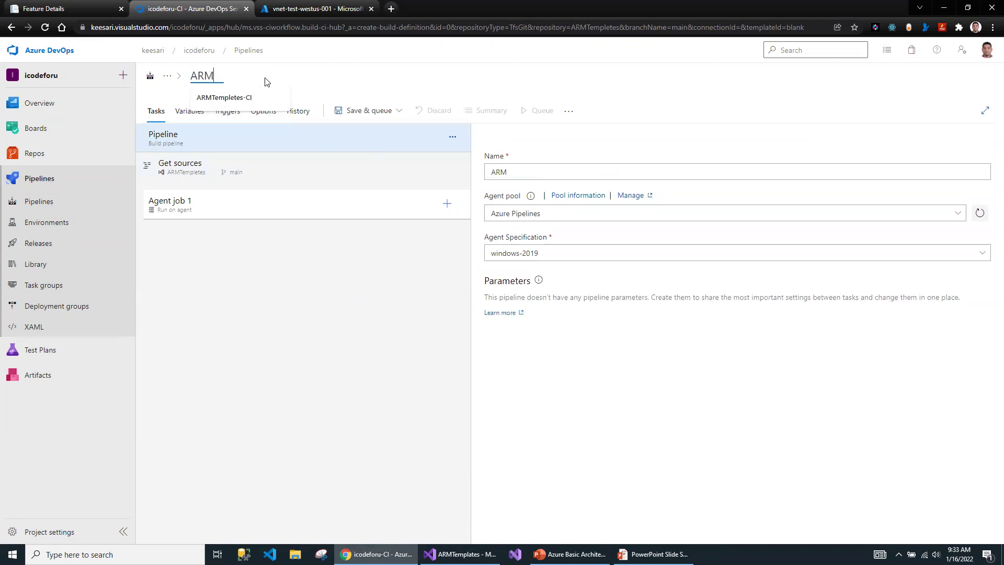
type("TE")
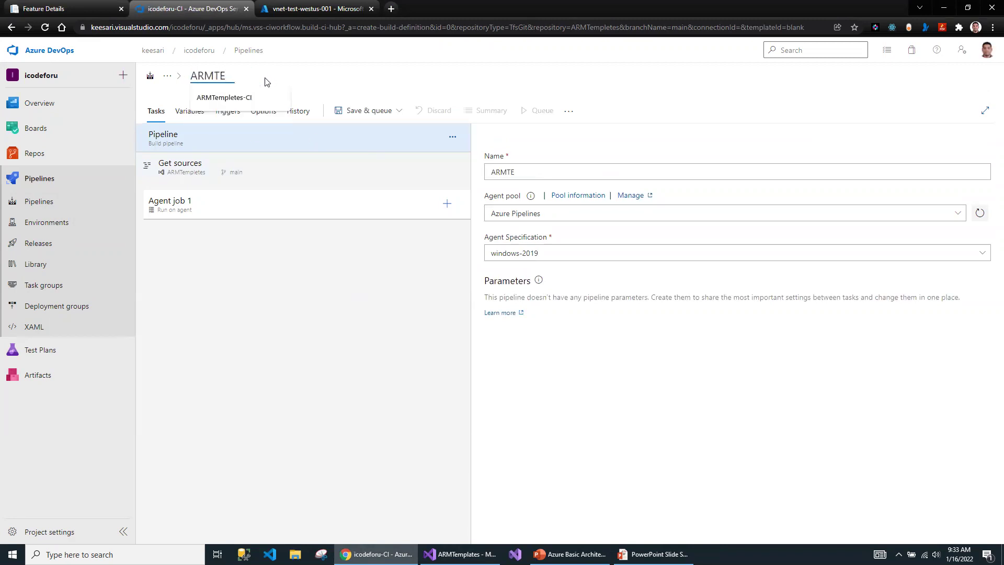
left_click(245, 98)
type("-1")
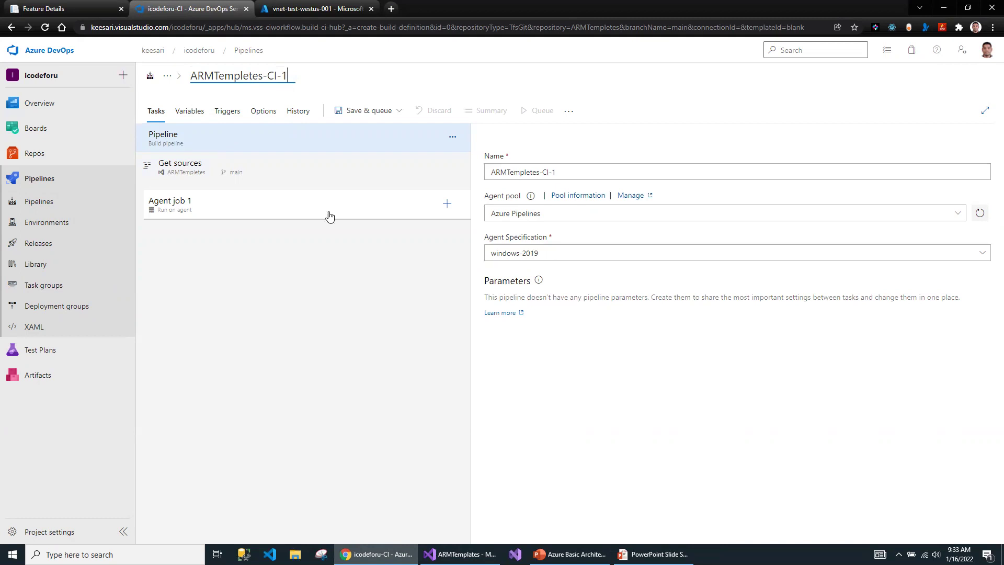
Step: Review the Get sources settings and the Agent job 1 settings of the new build pipeline
left_click(185, 167)
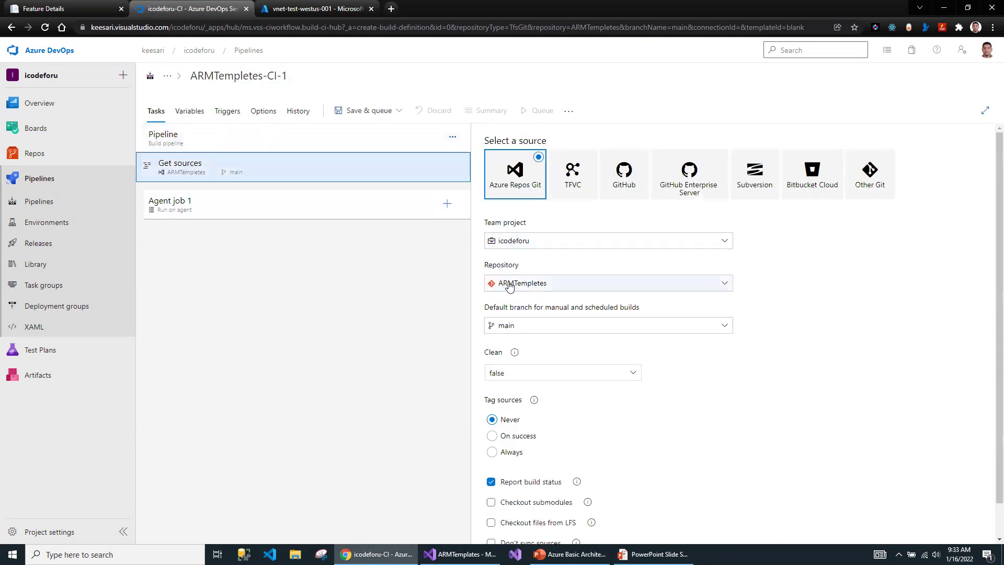
scroll(546, 336, "down", 1)
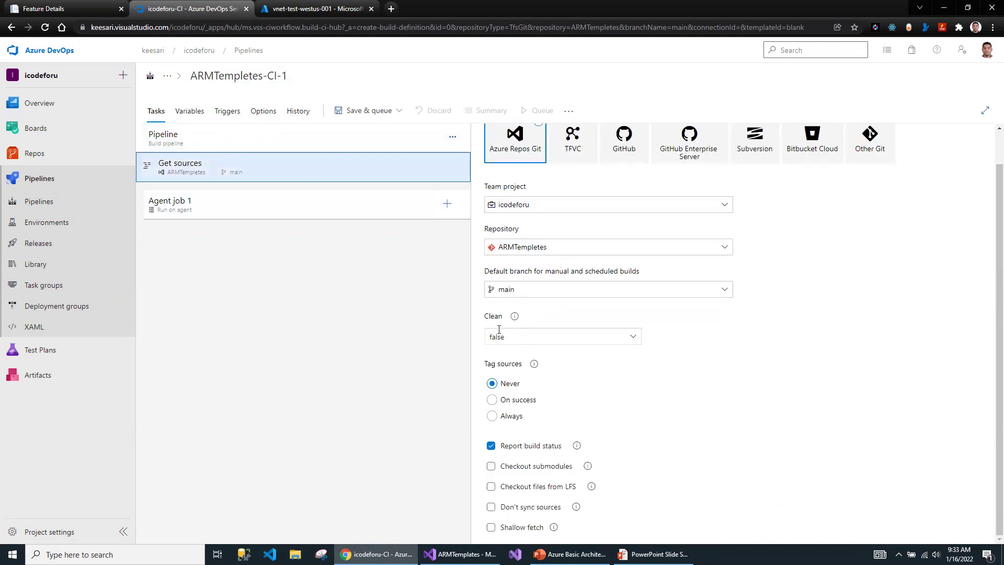
left_click(195, 212)
scroll(543, 292, "down", 2)
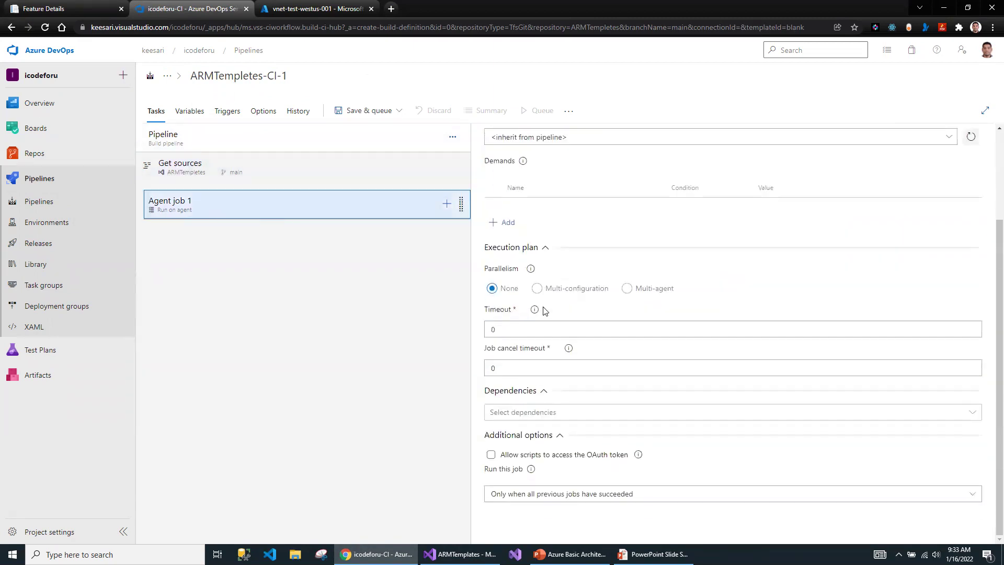
Step: Add a Copy files task to Agent job 1 and open its settings
left_click(446, 203)
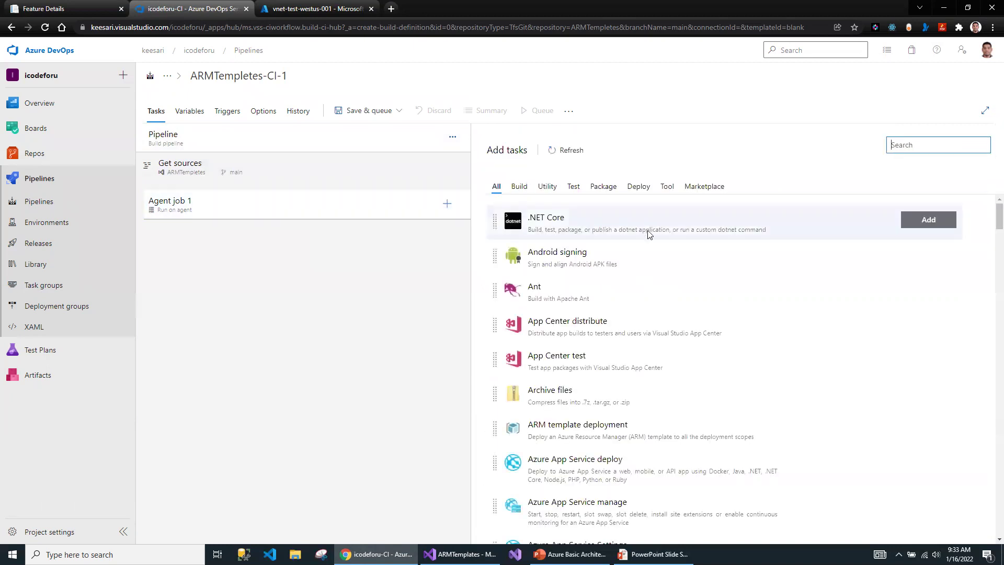
type("copy")
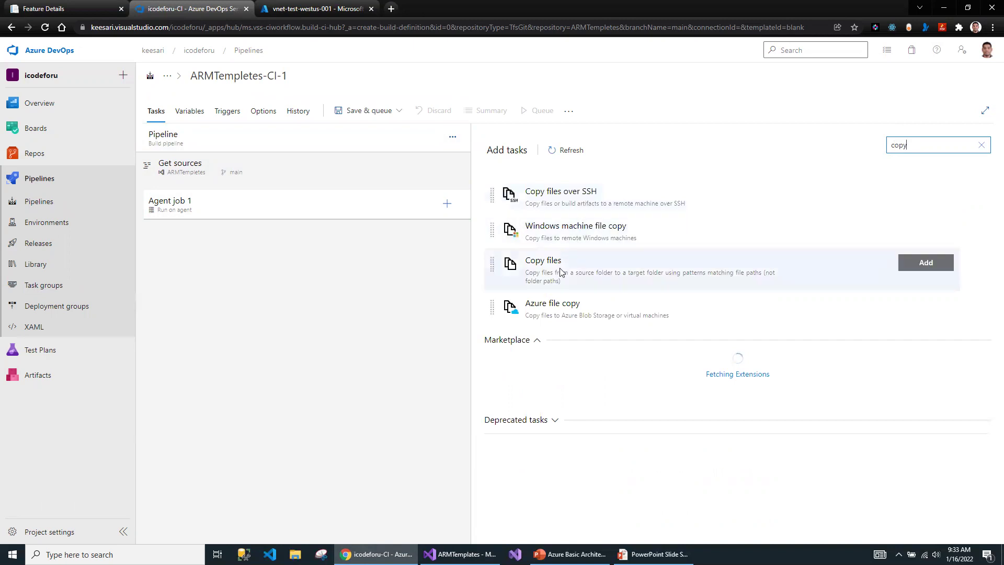
left_click(930, 263)
left_click(217, 240)
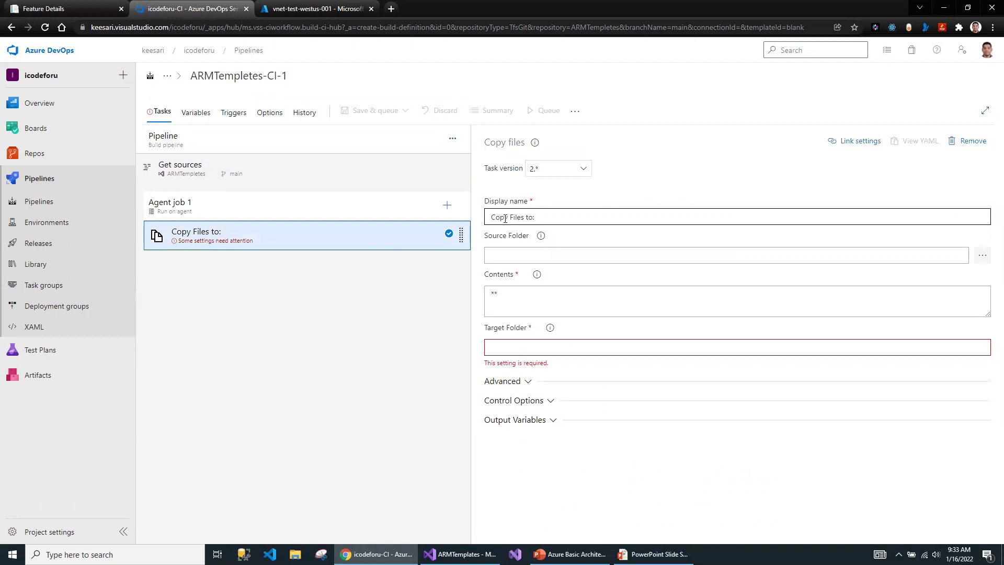
Step: Set the Copy files task's source folder to ARMTemplates and its target folder to $(build.artifactstagingdirectory)
left_click(983, 259)
left_click(410, 221)
left_click(548, 405)
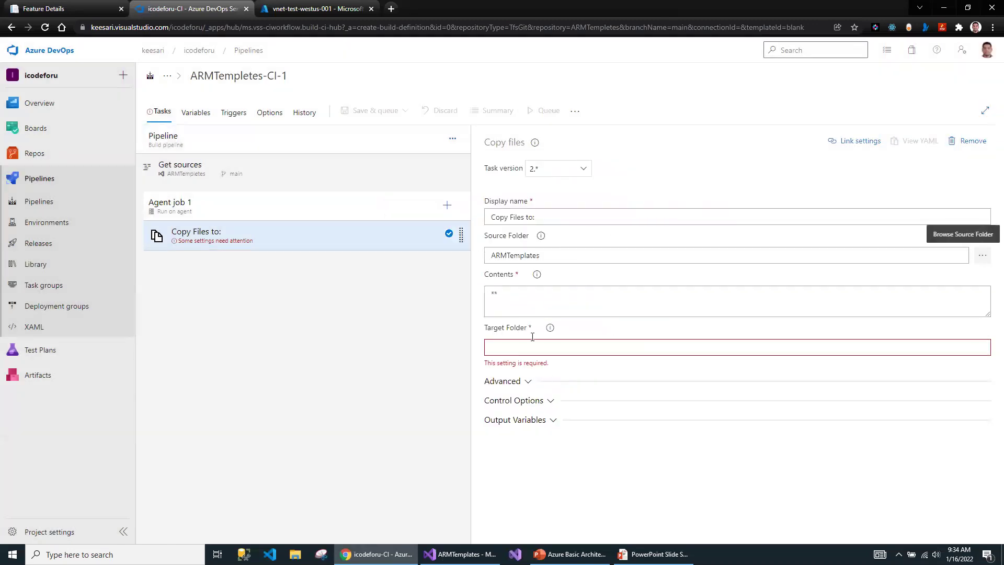
double_click(514, 296)
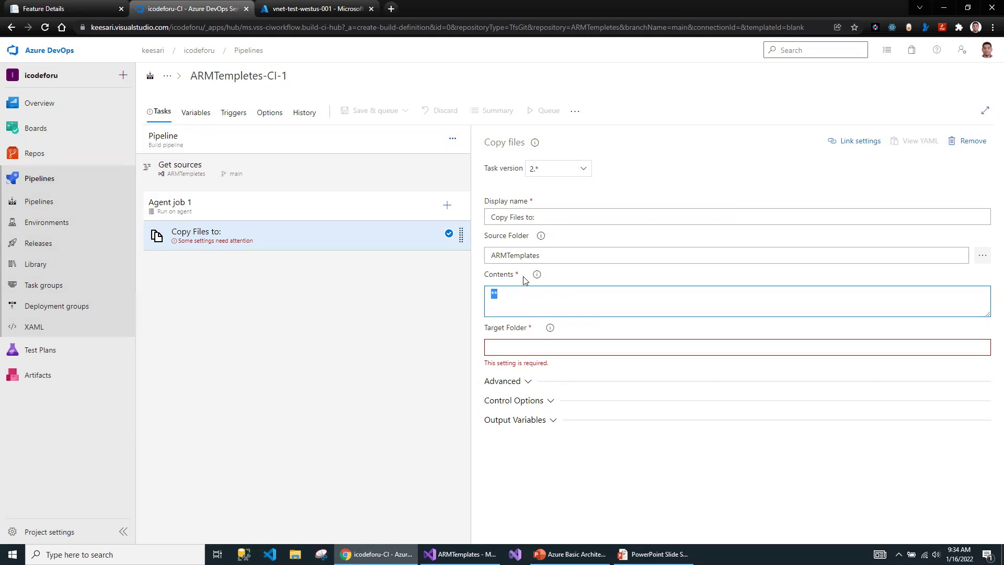
left_click(968, 343)
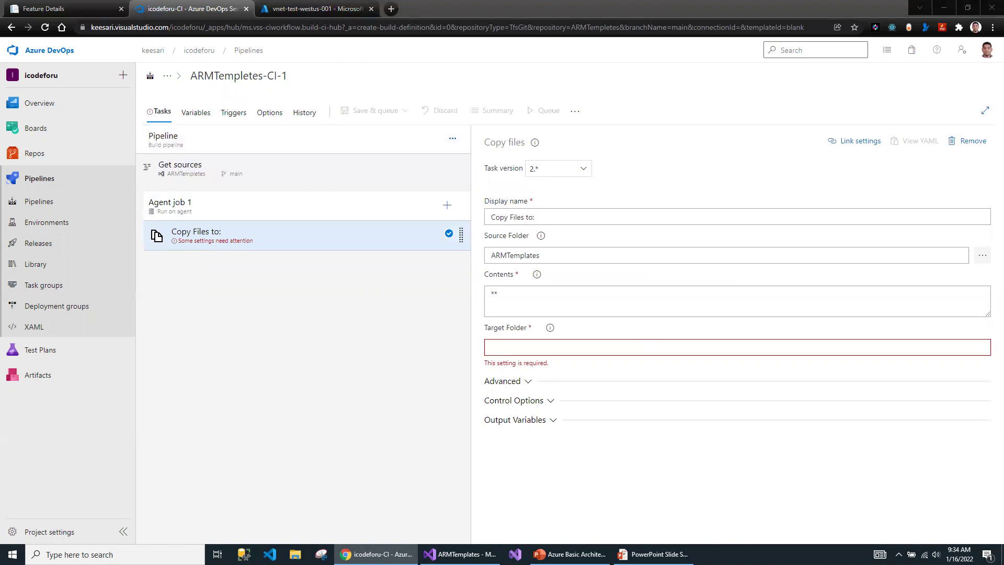
left_click(225, 233)
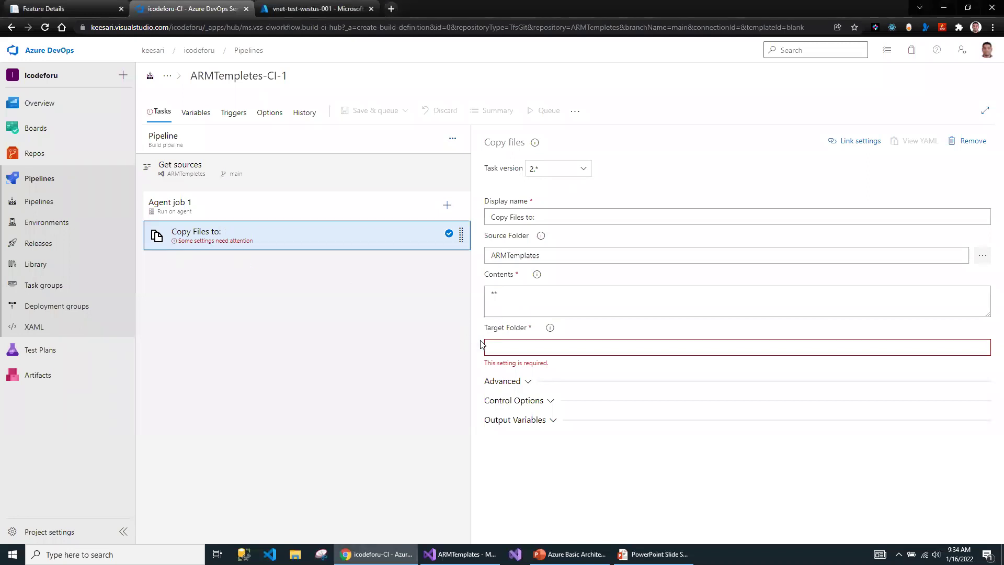
left_click(518, 348)
key("ctrl+v")
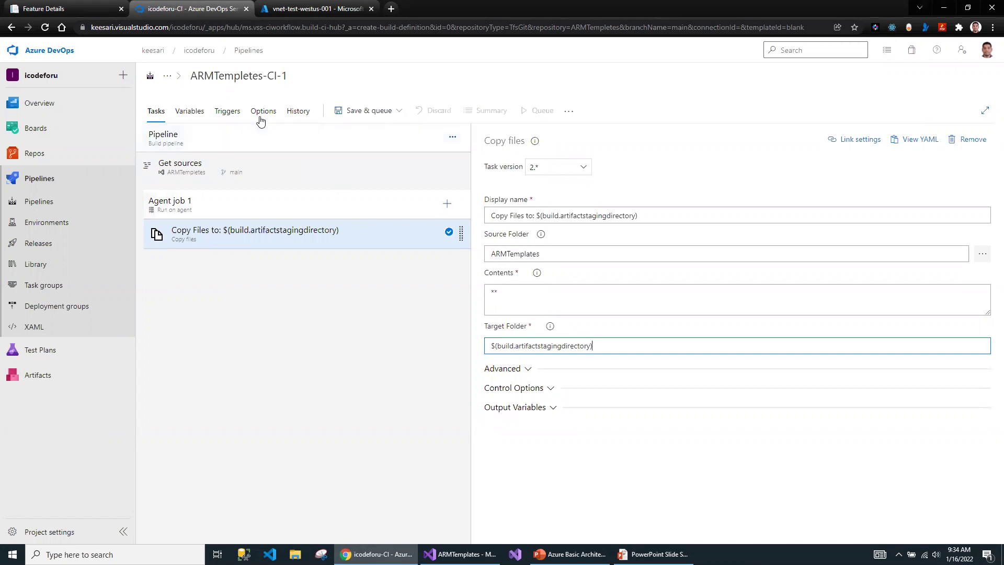
Step: Check the pipeline variables and the general pipeline settings, and return to the Copy files task
left_click(189, 111)
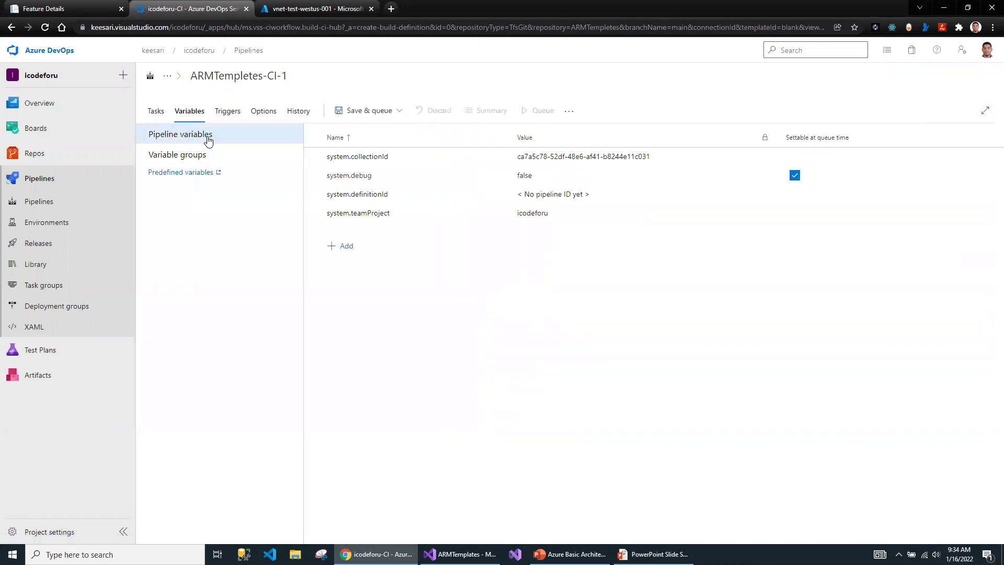
left_click(156, 112)
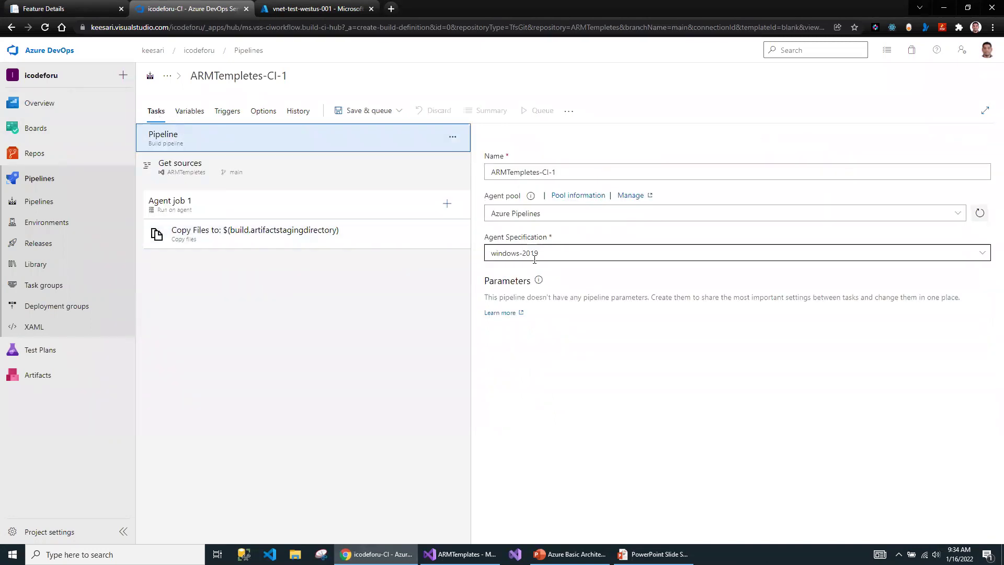
left_click(309, 241)
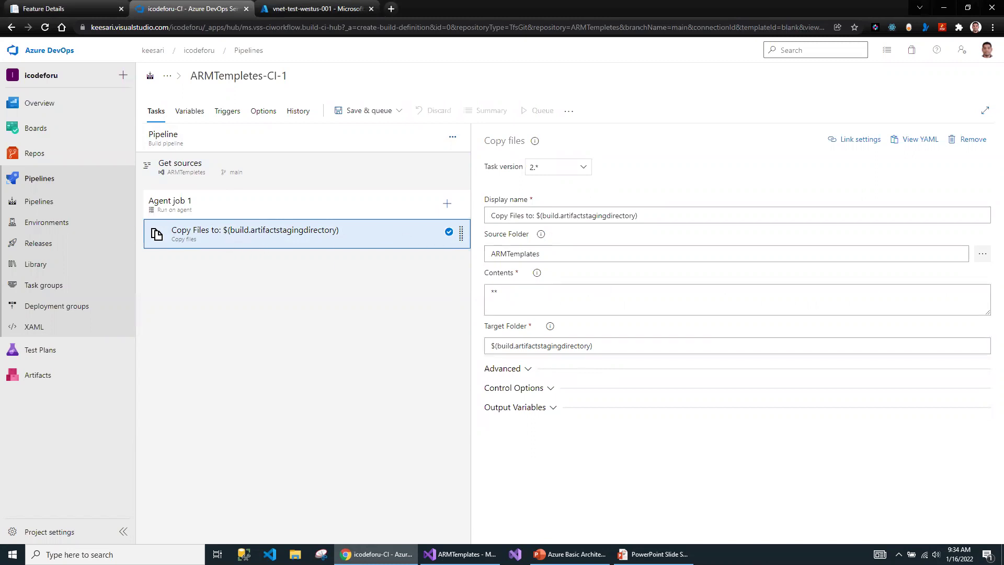
Step: Add a Publish build artifacts task to Agent job 1 and check its path to publish and artifact name
left_click(447, 205)
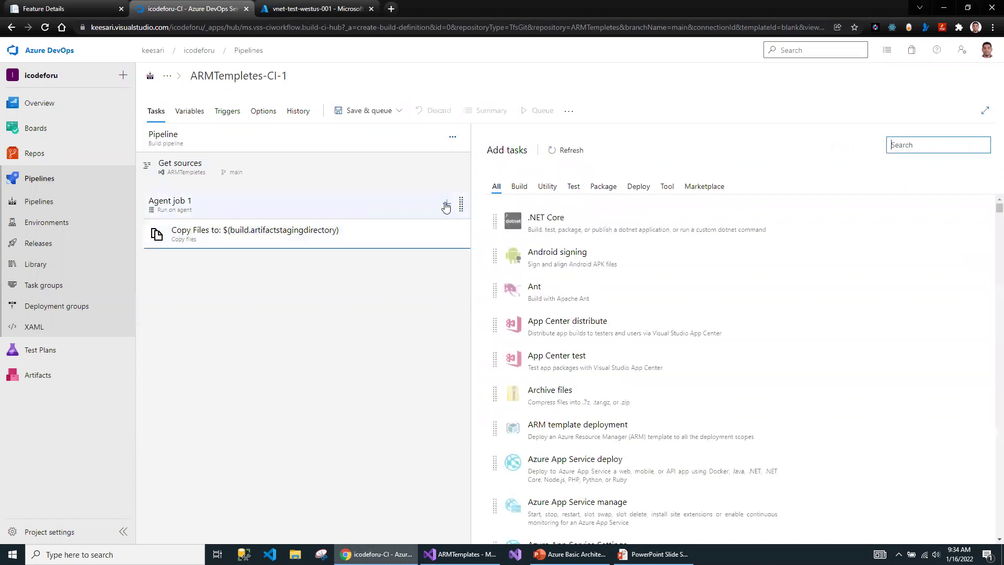
type("publish")
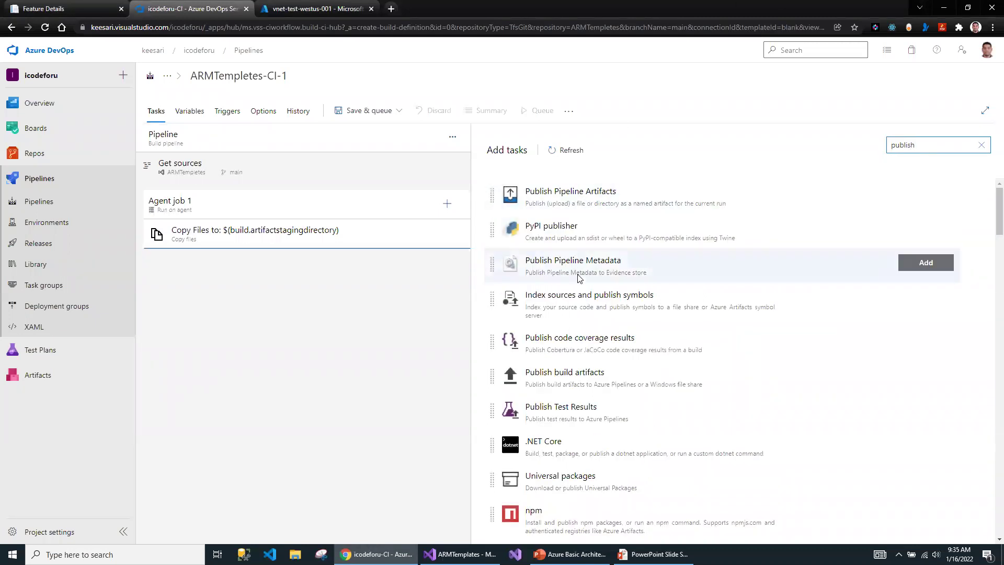
left_click(574, 376)
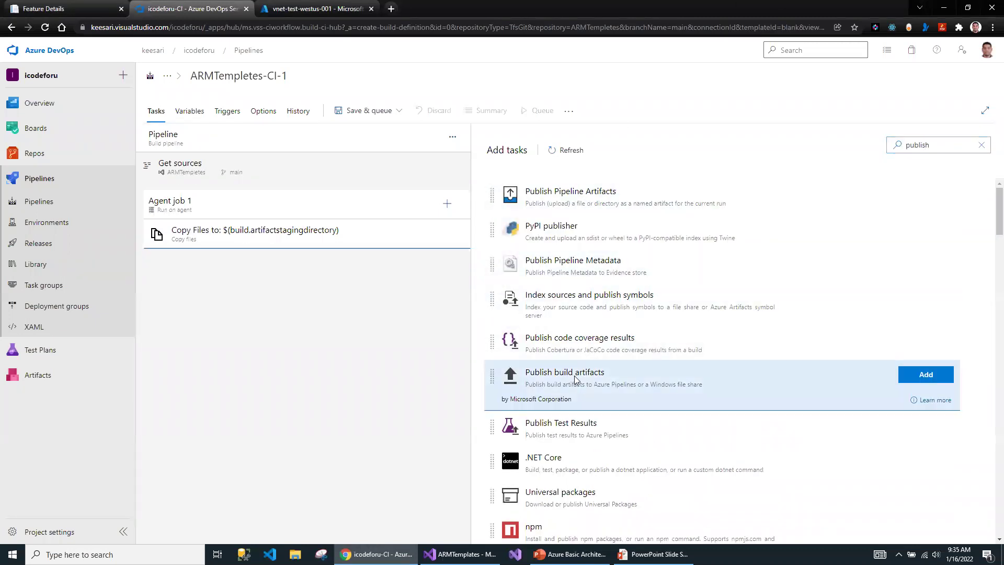
left_click(914, 385)
left_click(233, 271)
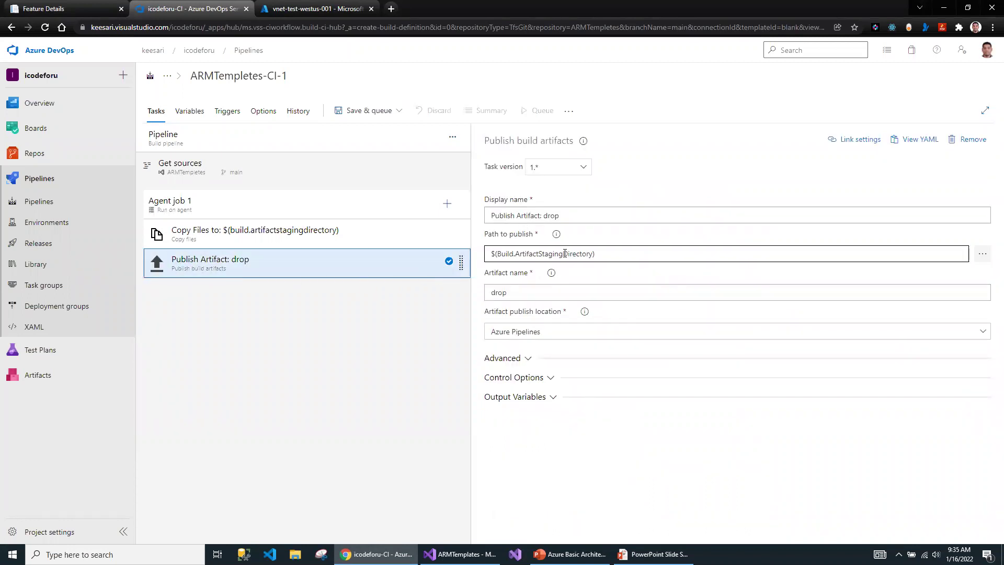
double_click(541, 254)
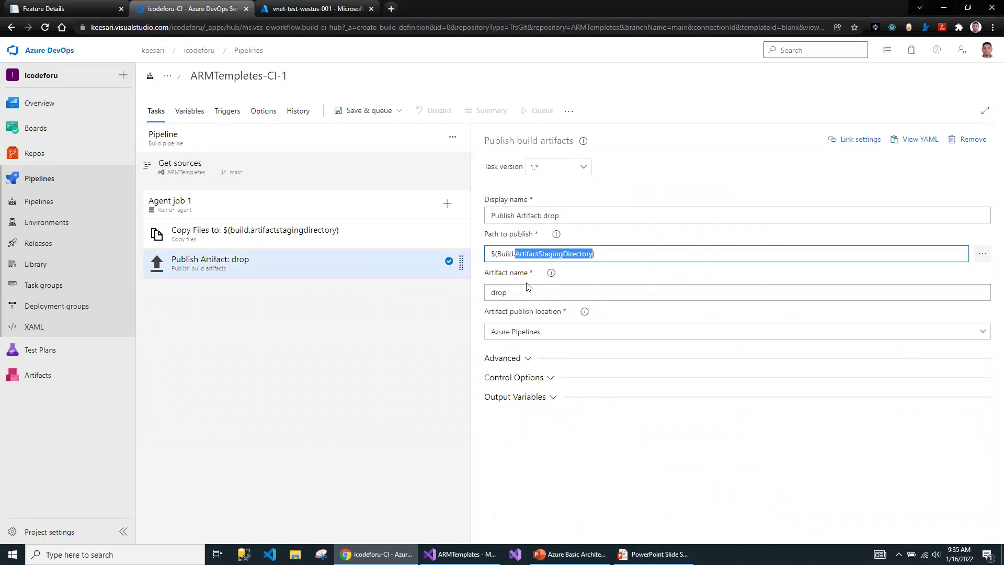
double_click(497, 291)
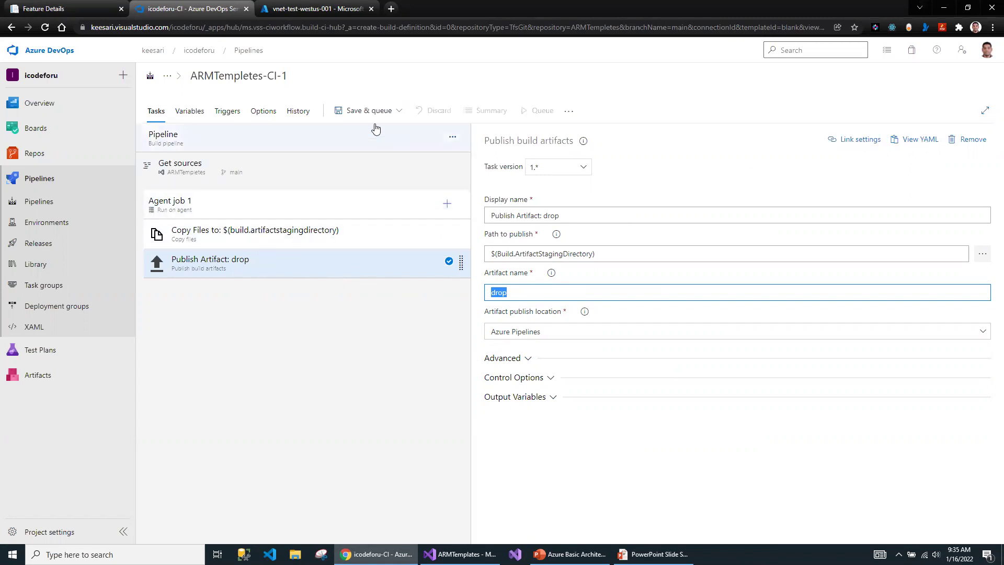
Step: Save the pipeline and run it on the main branch with the windows-2019 agent specification
left_click(366, 111)
left_click(363, 130)
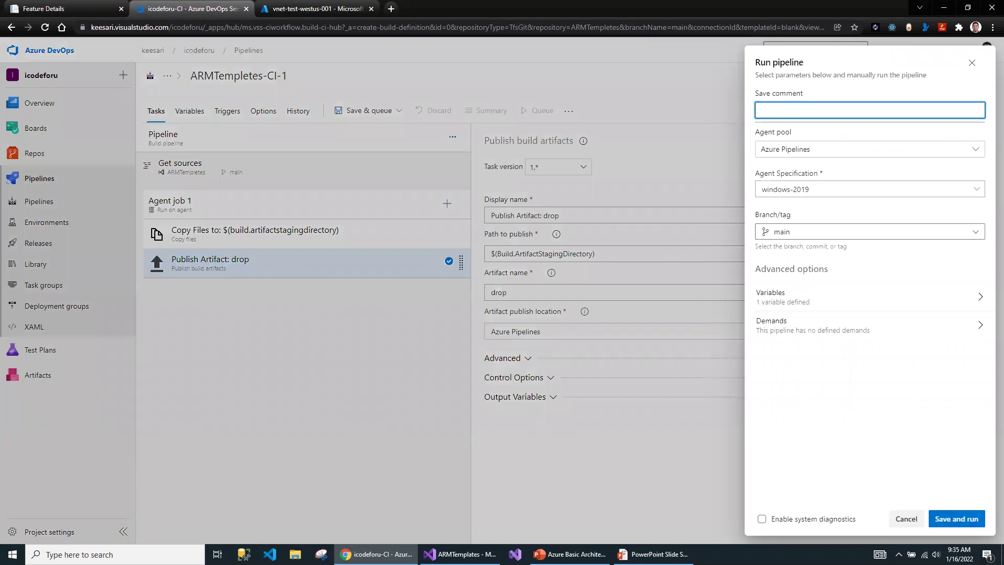
left_click(955, 519)
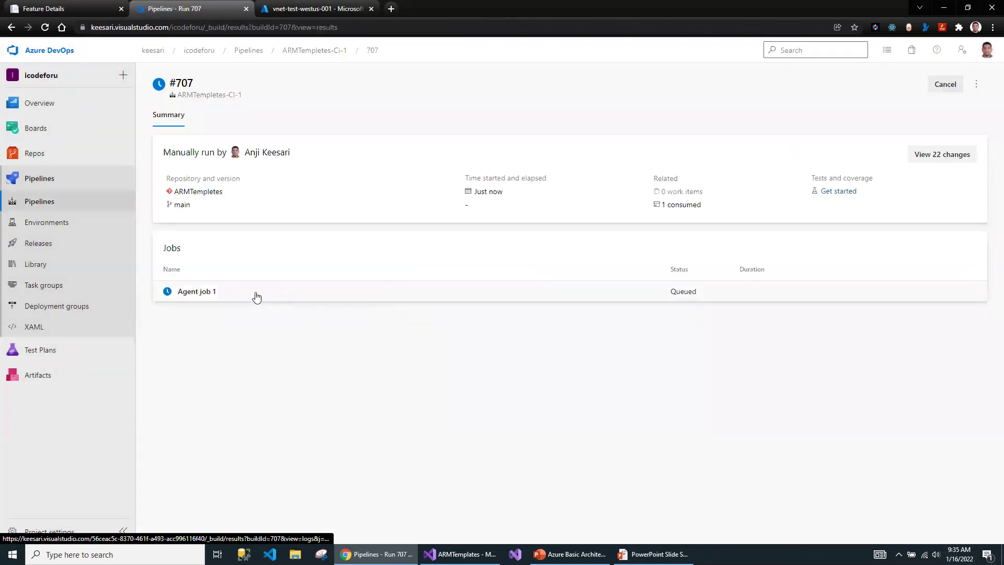
Step: Follow the progress of Agent job 1 in the run's log and open the Publish Artifact task
left_click(198, 291)
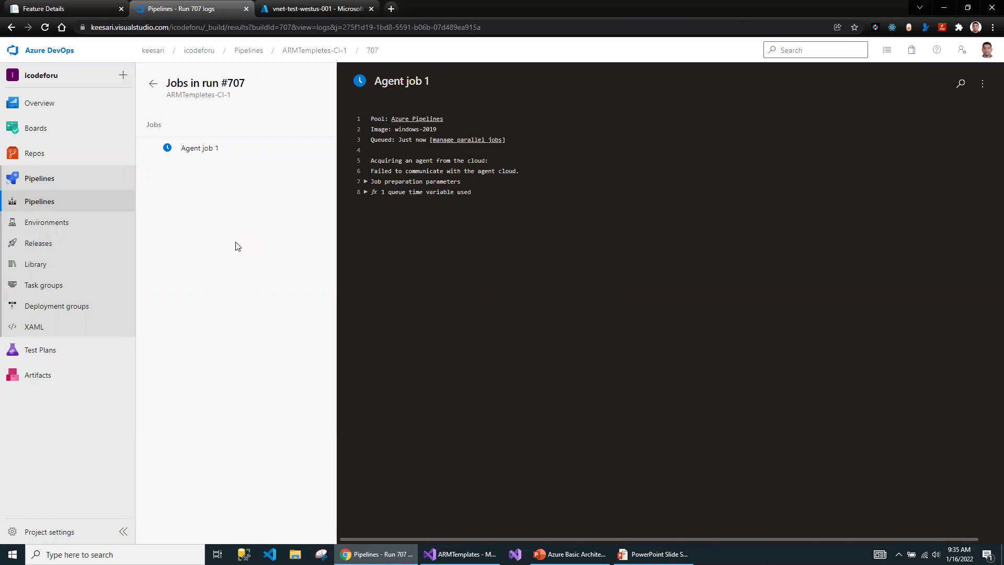
left_click(576, 140)
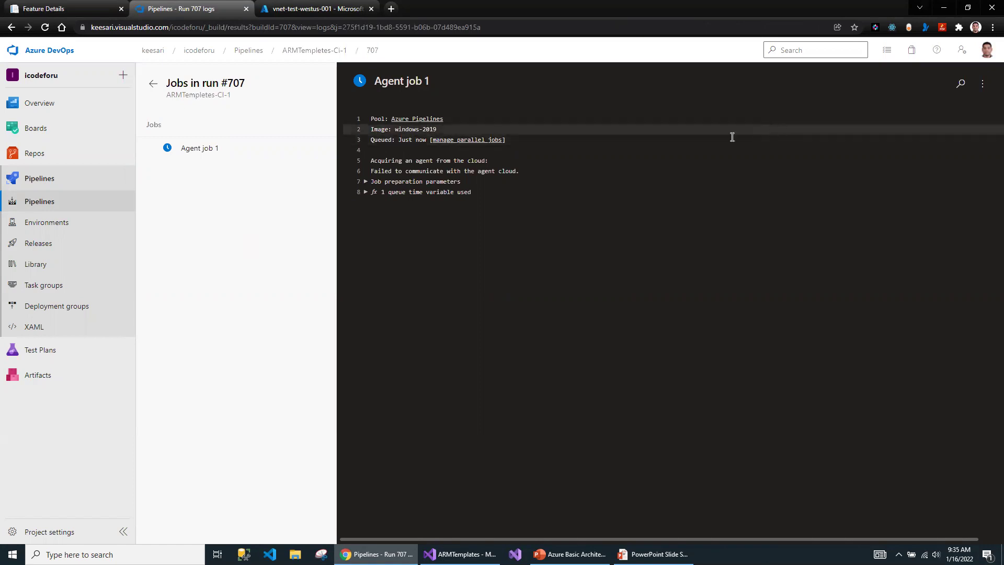
left_click(355, 161)
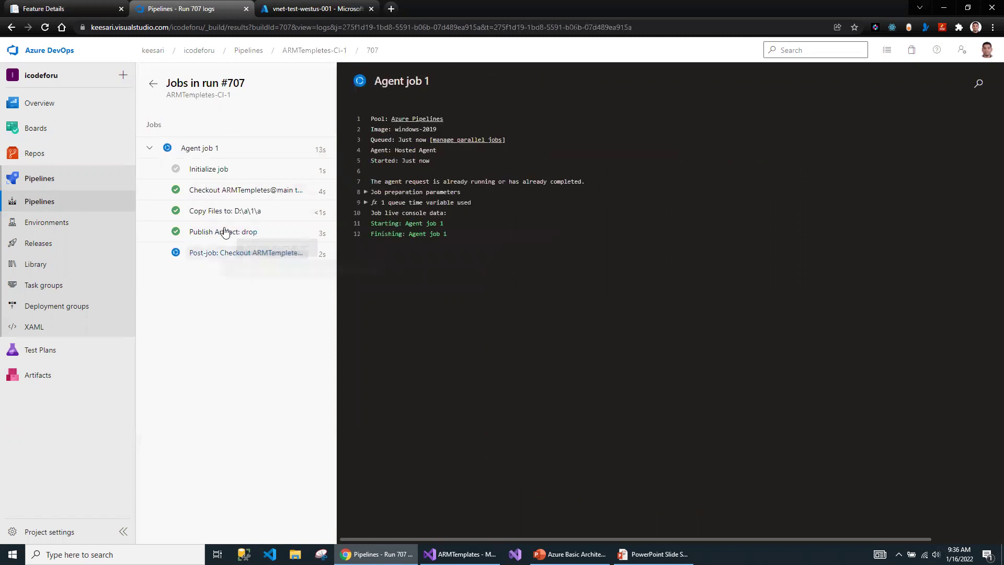
left_click(223, 233)
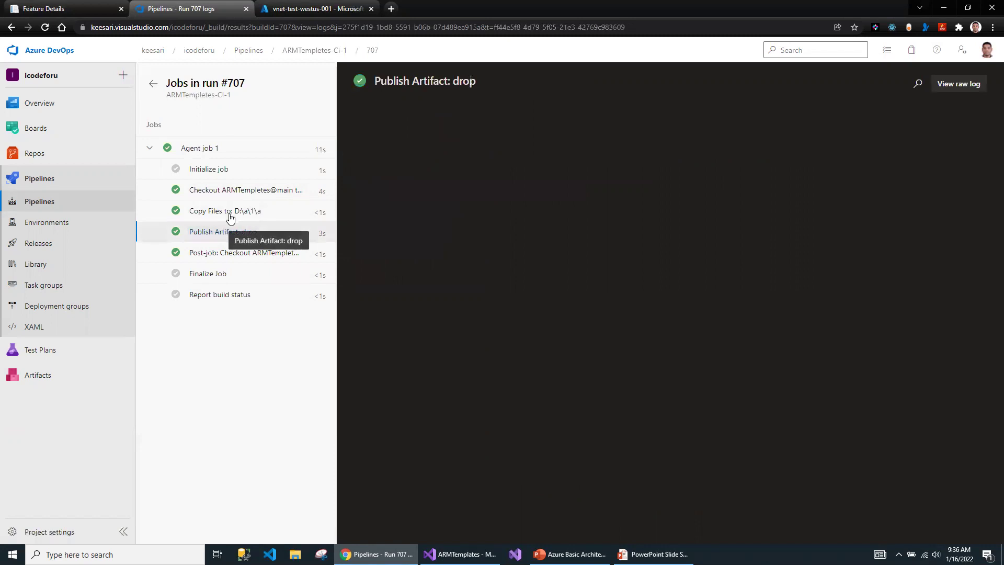
Step: Examine the copied resource-group and vnet-subnets files in the Copy Files log and compare them with the Visual Studio project
left_click(224, 211)
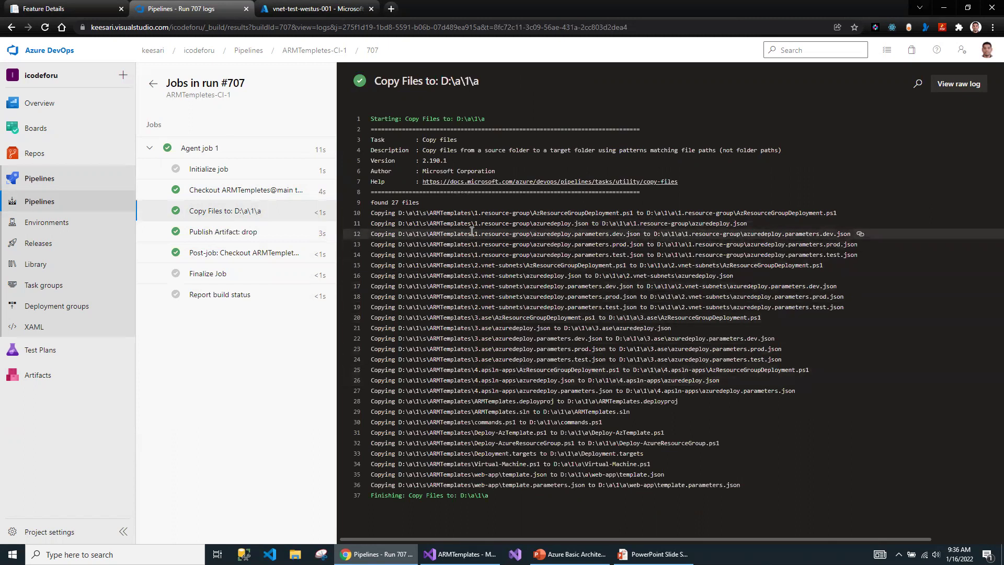
left_click_drag(471, 213, 533, 214)
left_click_drag(472, 224, 524, 261)
left_click_drag(702, 223, 856, 255)
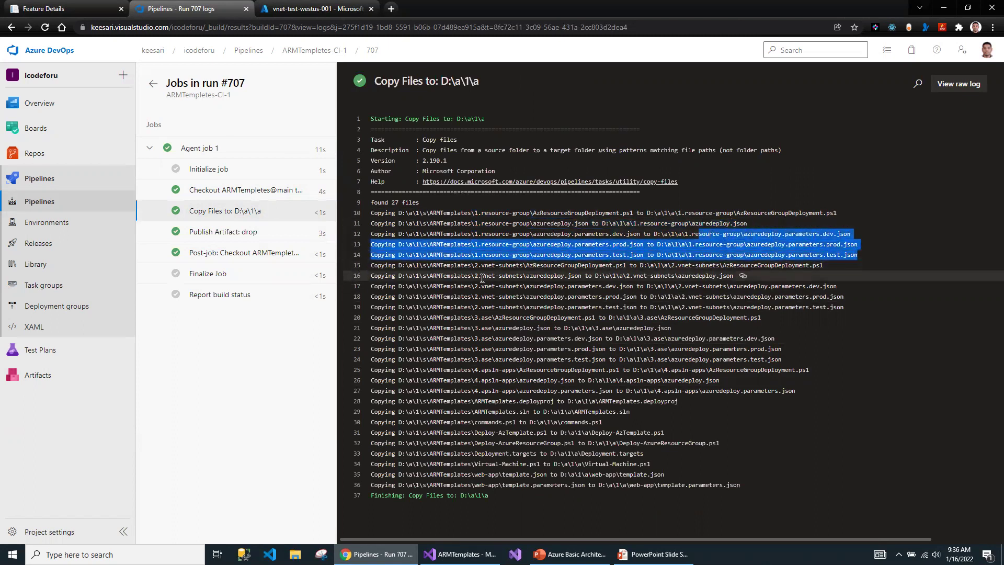
left_click_drag(475, 265, 566, 309)
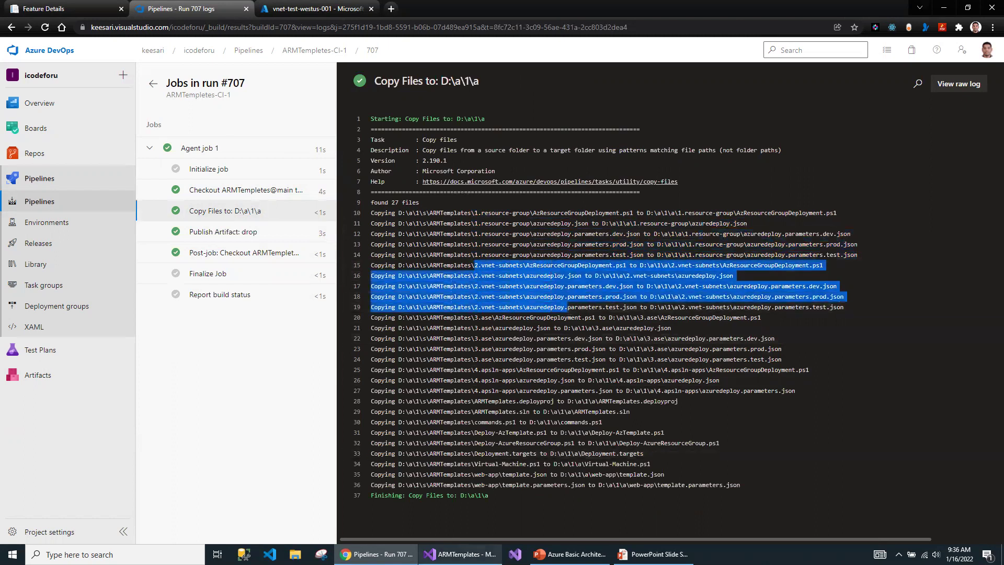
left_click(460, 553)
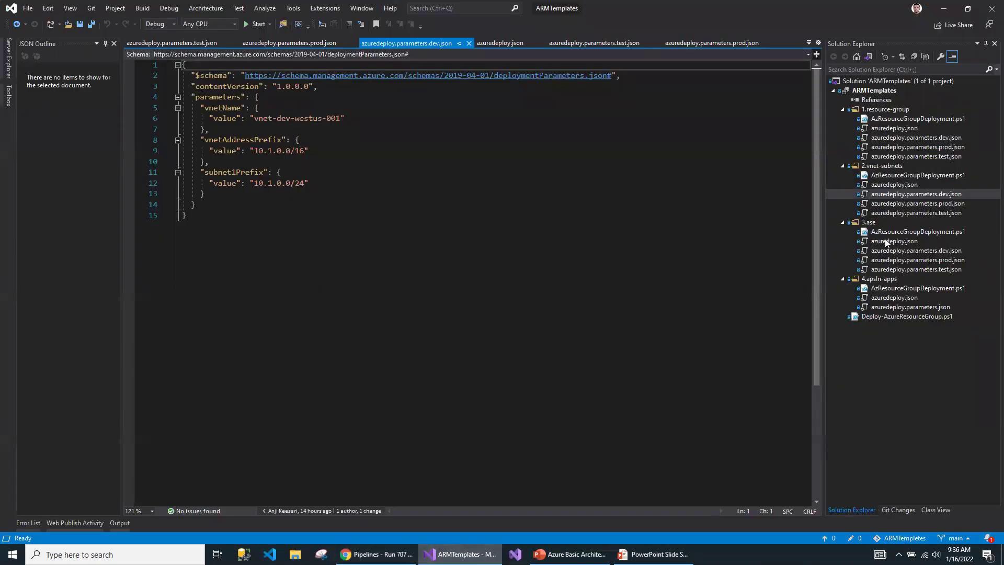
key("alt+Tab")
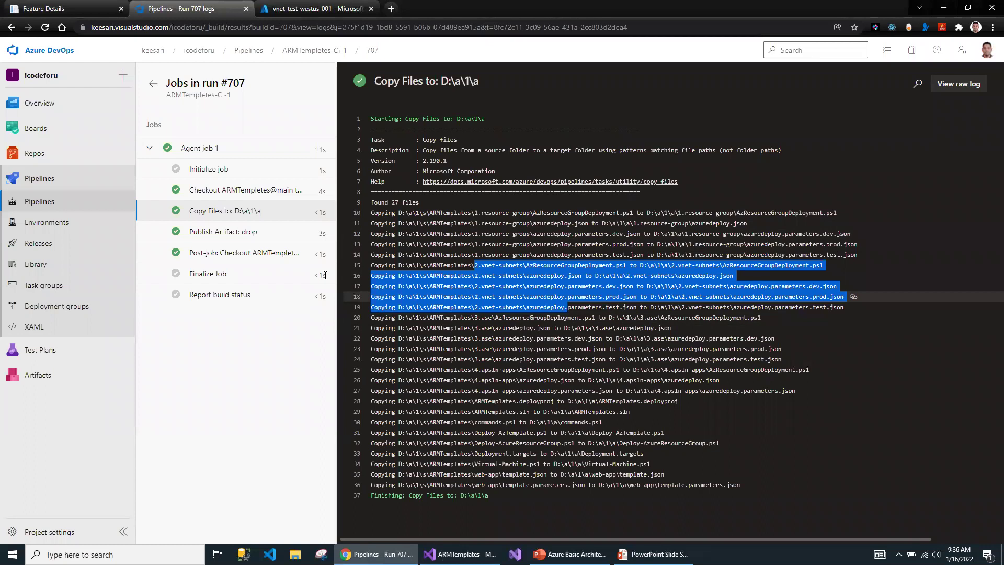
Step: Examine the Publish Artifact log for the uploaded files and the target file container
left_click(230, 233)
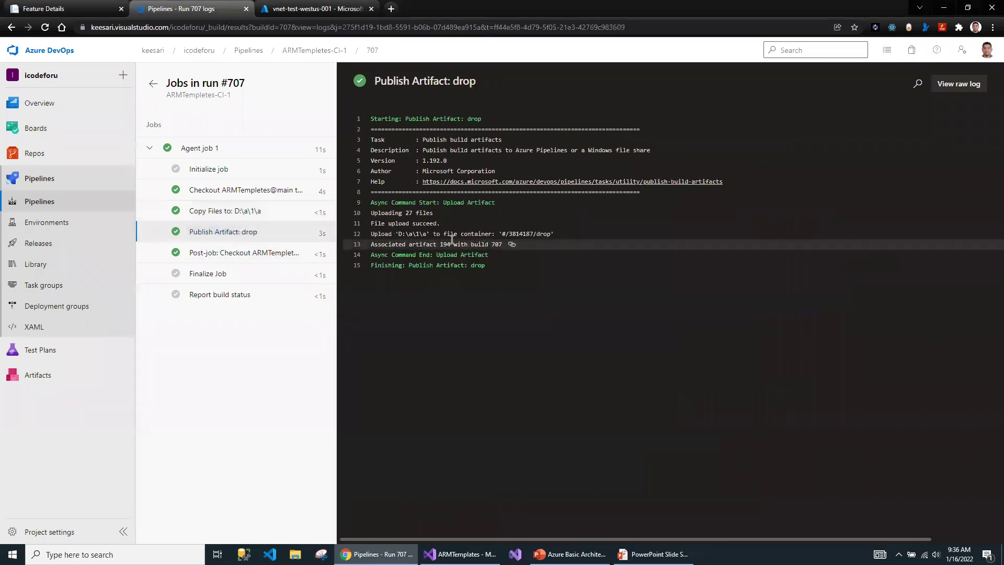
left_click_drag(403, 213, 434, 213)
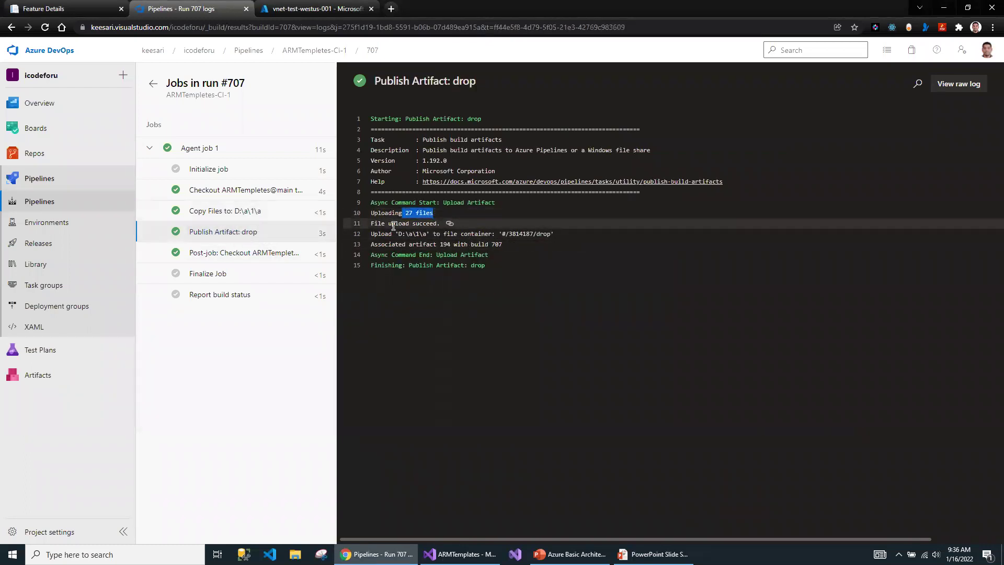
left_click_drag(550, 234, 486, 233)
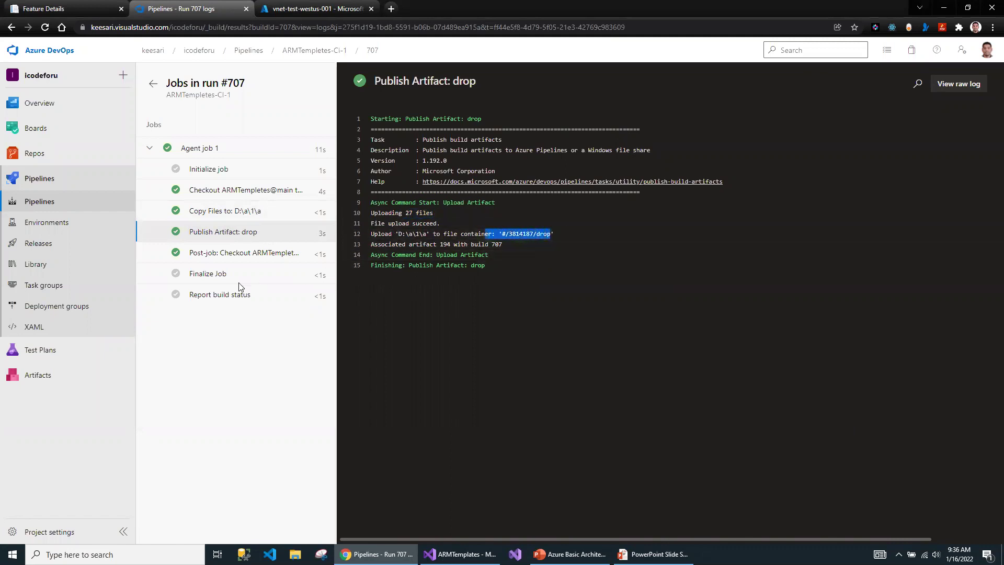
Step: Open the run's published artifacts and inspect the contents of drop and its 1.resource-group folder
left_click(315, 50)
left_click(330, 164)
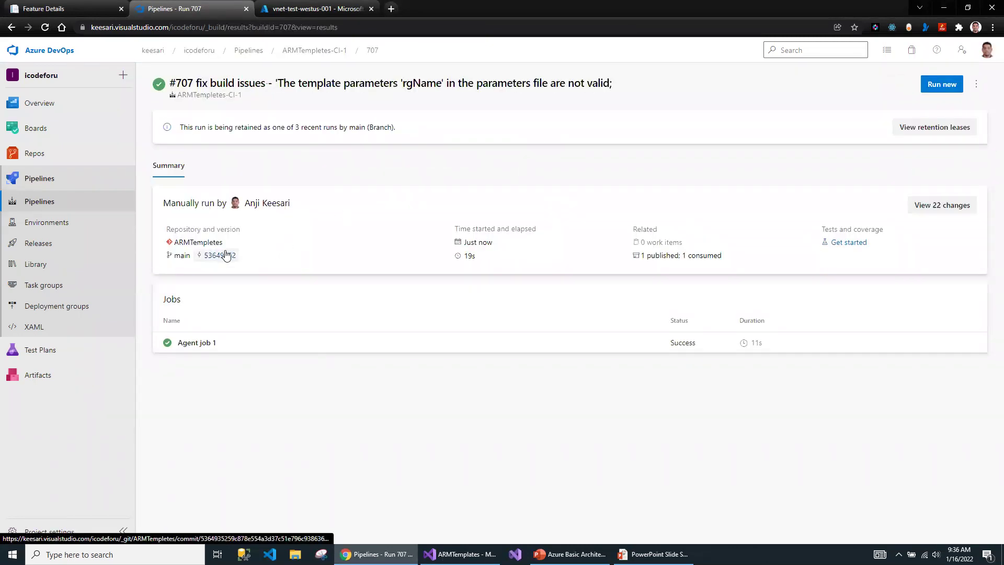
left_click(664, 255)
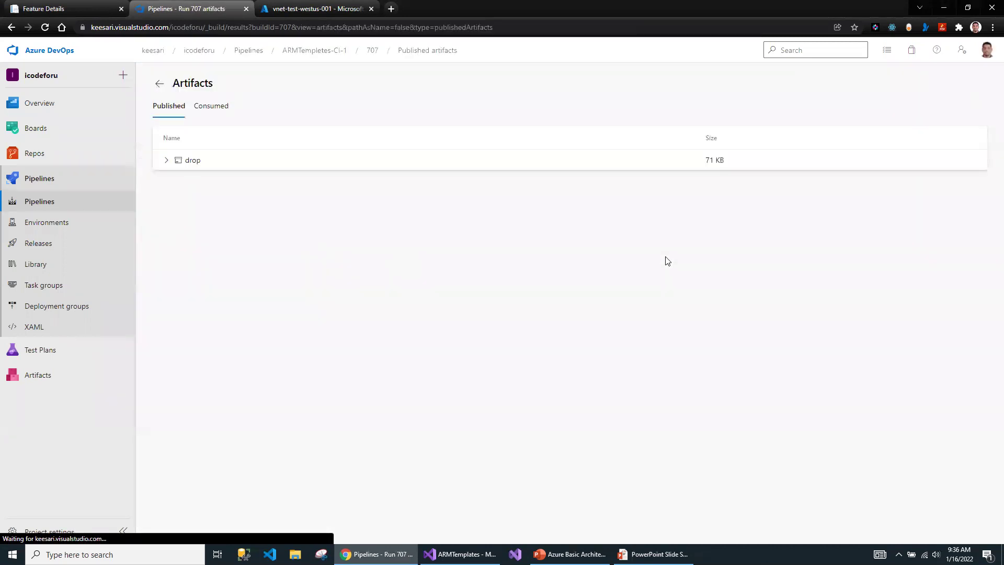
left_click(166, 161)
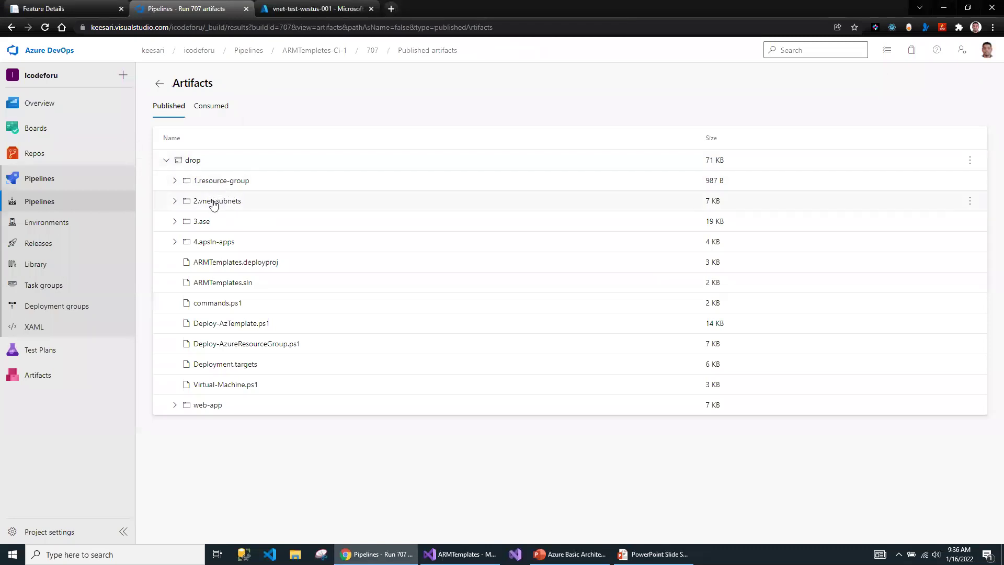
left_click(175, 180)
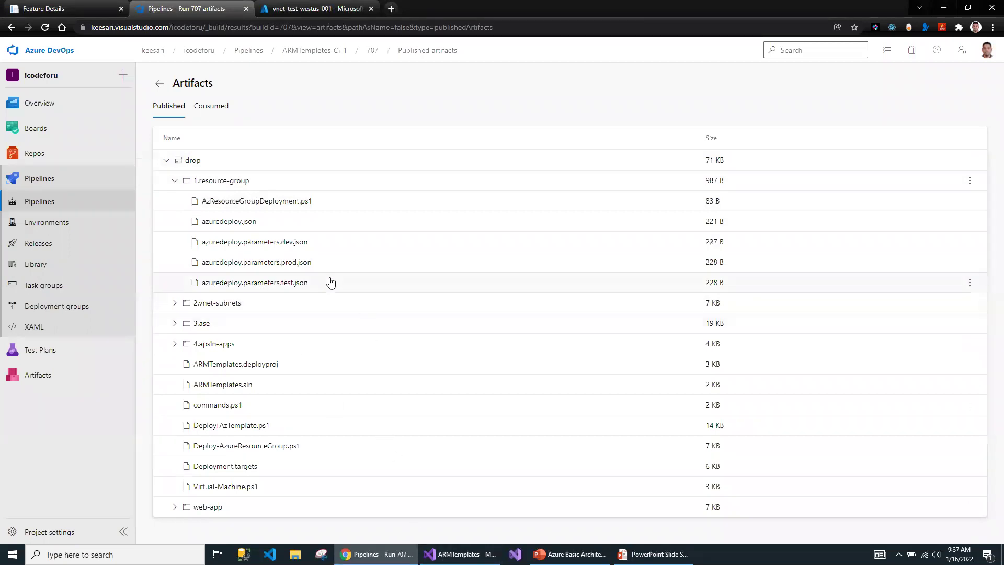
Step: Collapse the published drop artifact, review the ARMTempletes-CI-1 run summary and return to the pipelines list
left_click(175, 181)
left_click(166, 160)
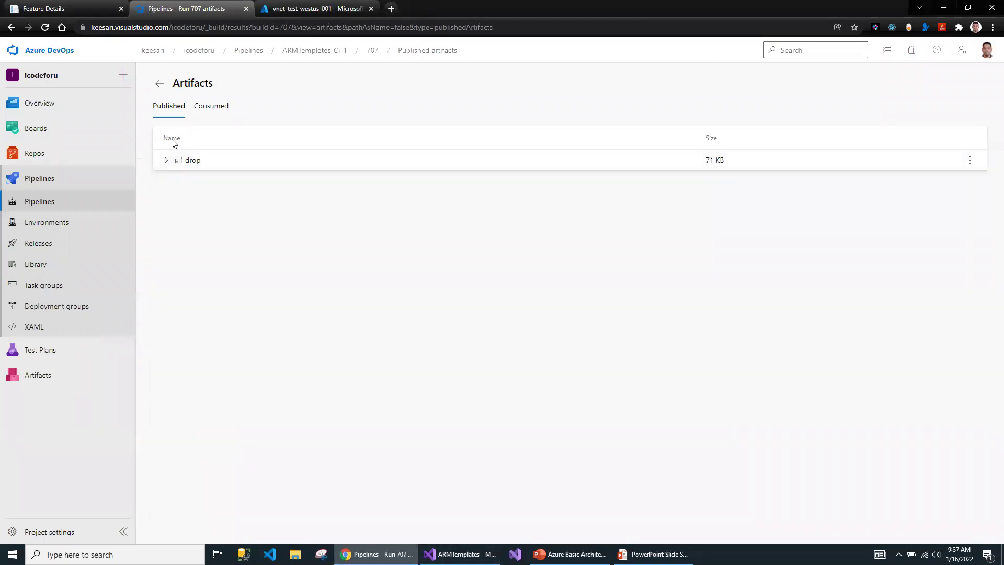
left_click(33, 180)
left_click(222, 193)
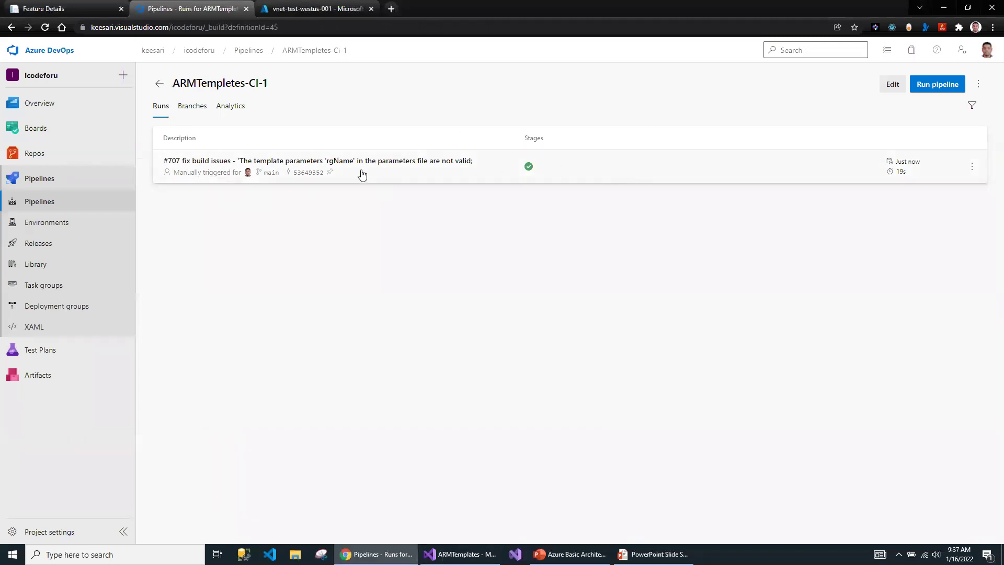
left_click(380, 166)
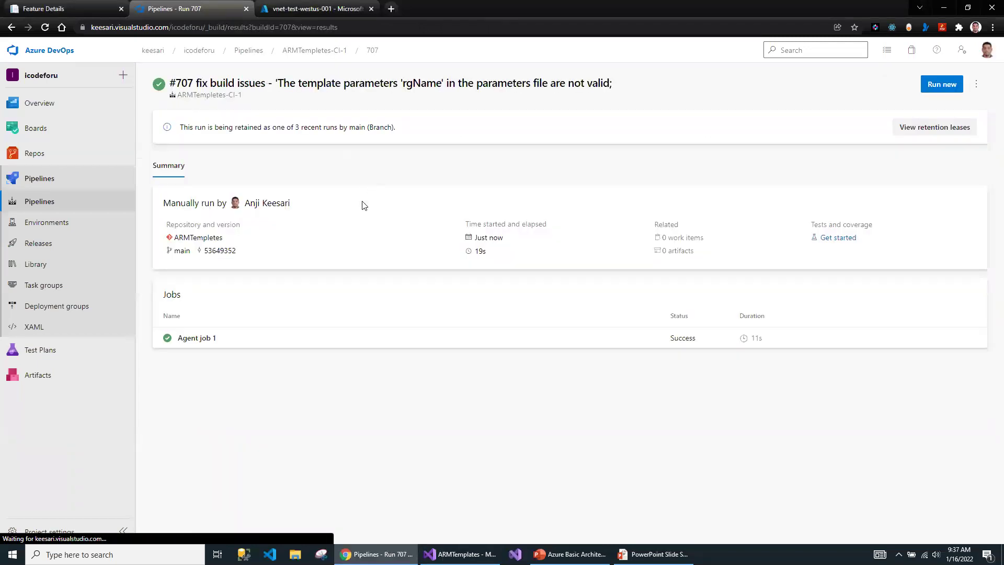
left_click(77, 207)
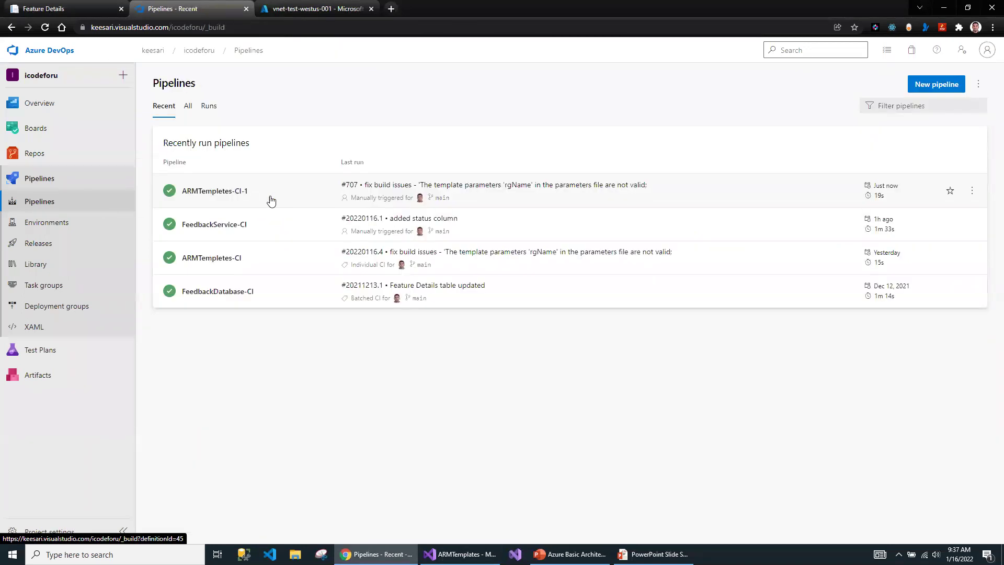
Step: Open ARMTempletes-CI-1 for editing and review its Get sources and Agent job 1 settings
left_click(890, 84)
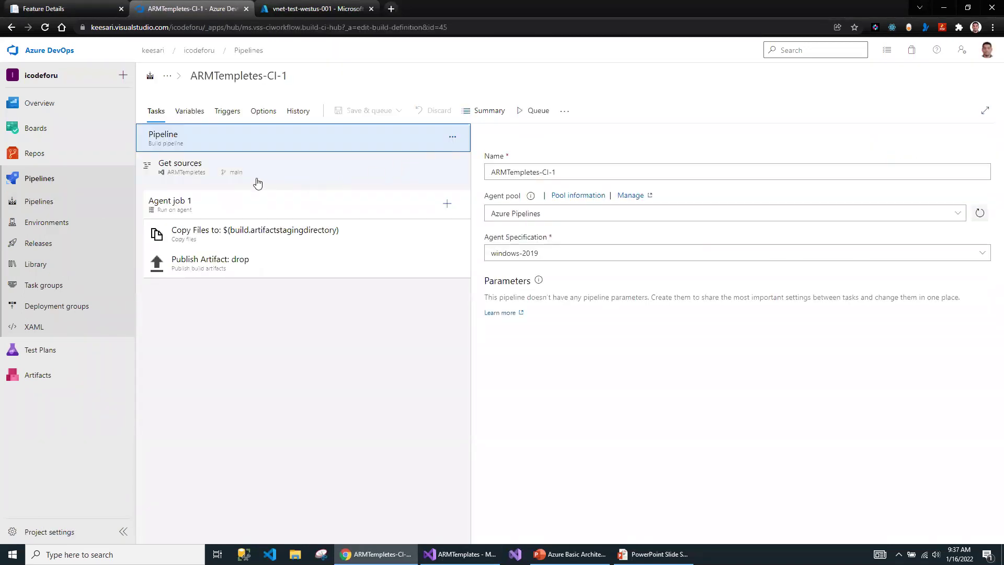
left_click(187, 170)
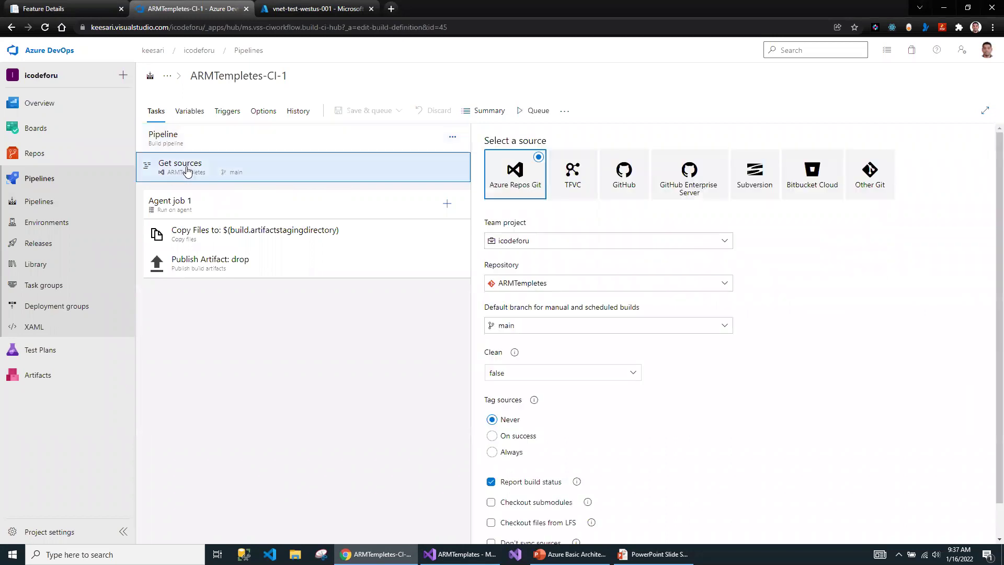
left_click(186, 209)
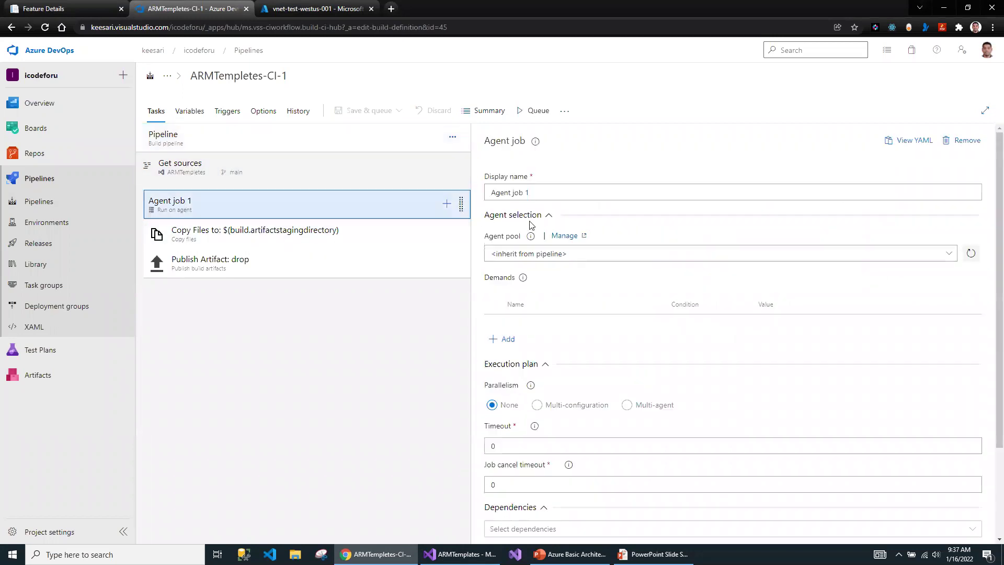
Step: Enable continuous integration for ARMTempletes on the main branch and save the build pipeline without queuing a run
left_click(216, 111)
left_click(491, 167)
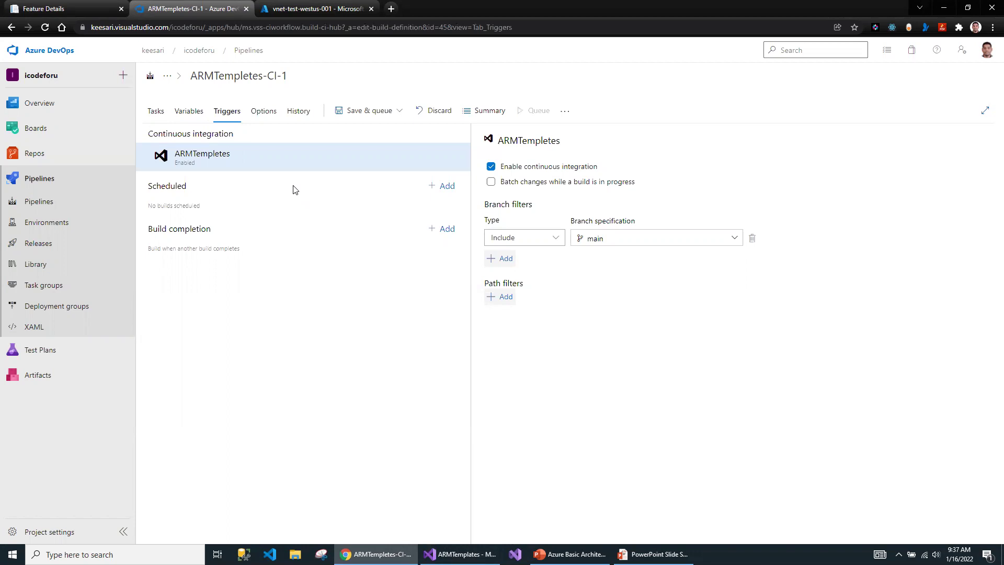
left_click(355, 111)
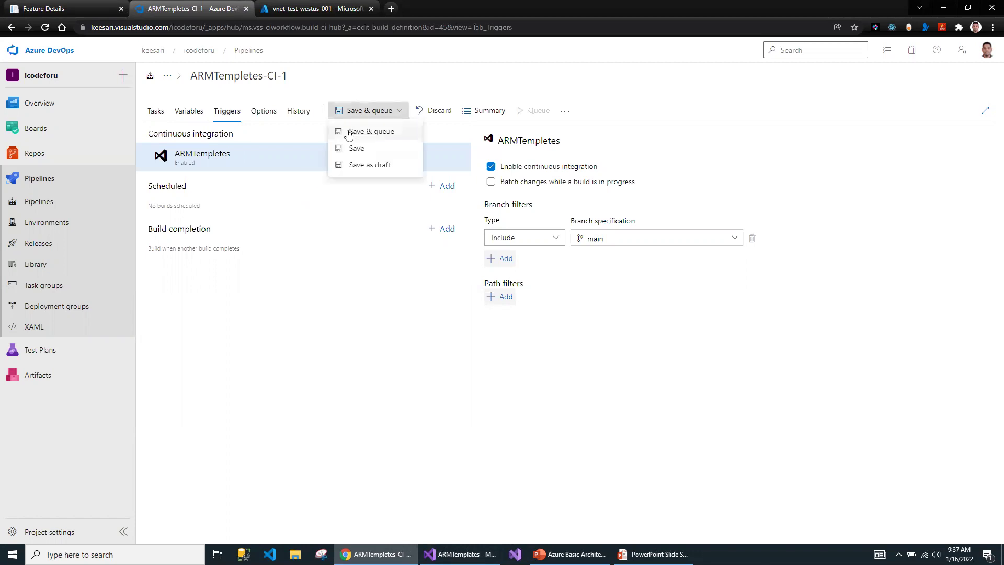
left_click(356, 148)
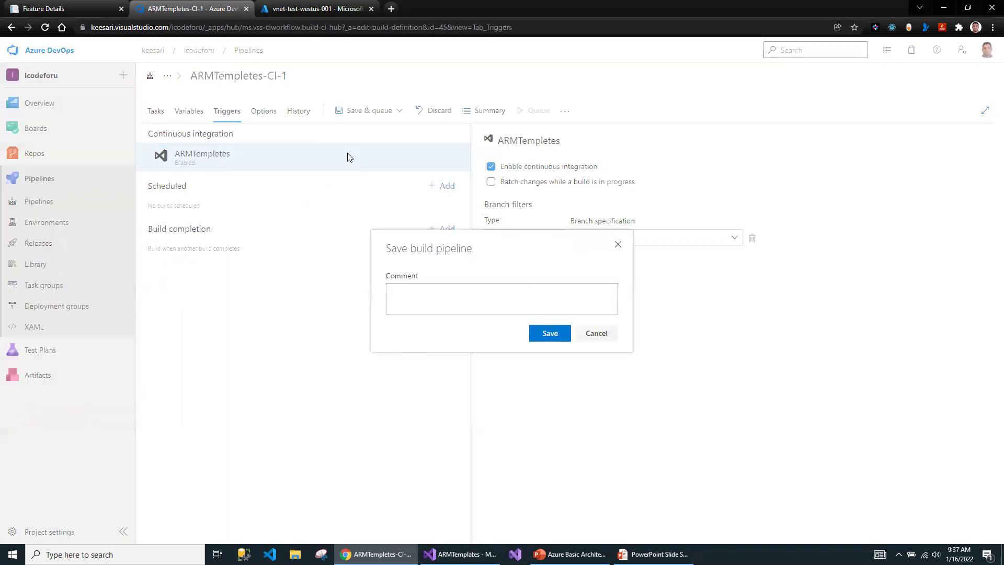
left_click(547, 336)
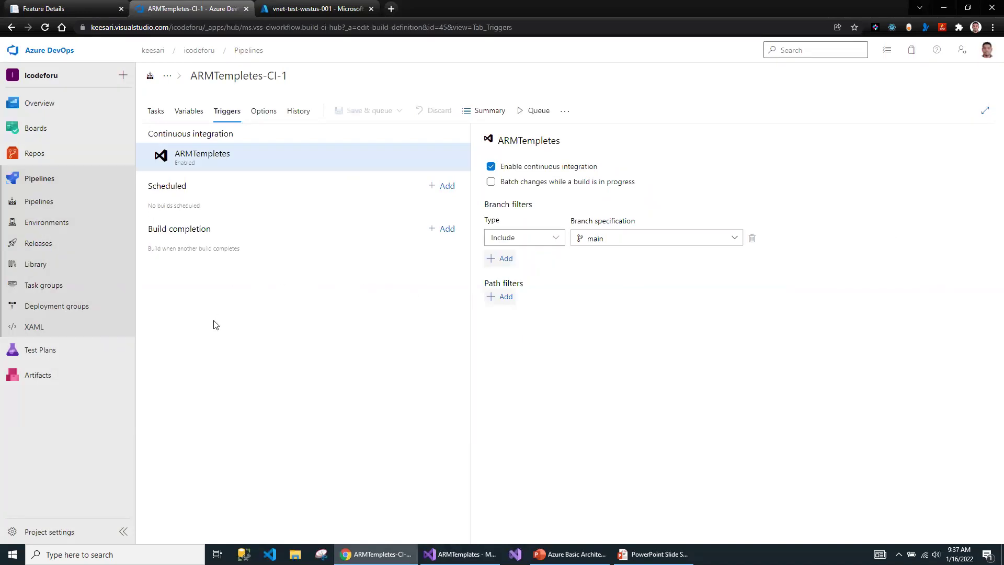
Step: Start a new release pipeline in Releases and dismiss the stage template selection
left_click(38, 244)
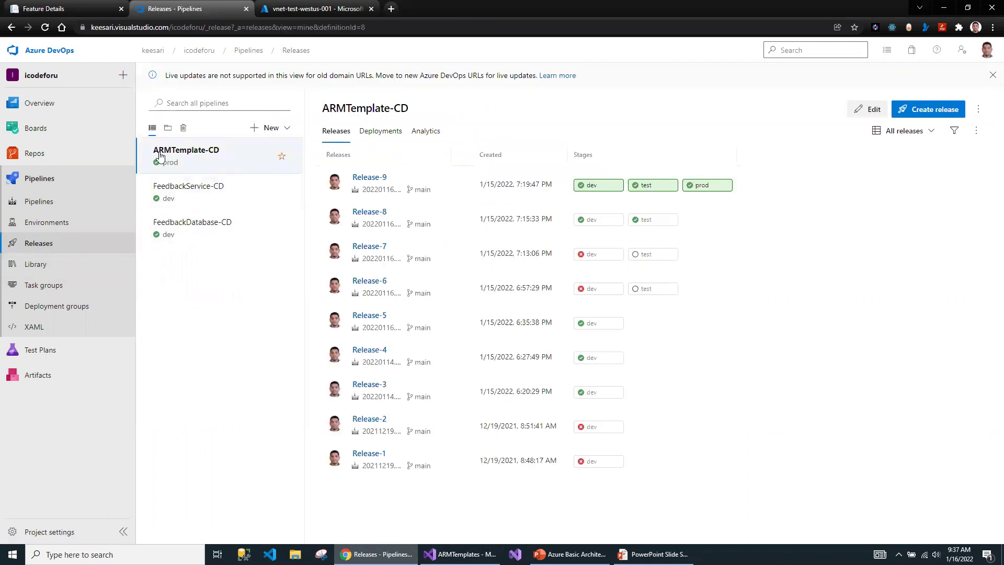
left_click(279, 132)
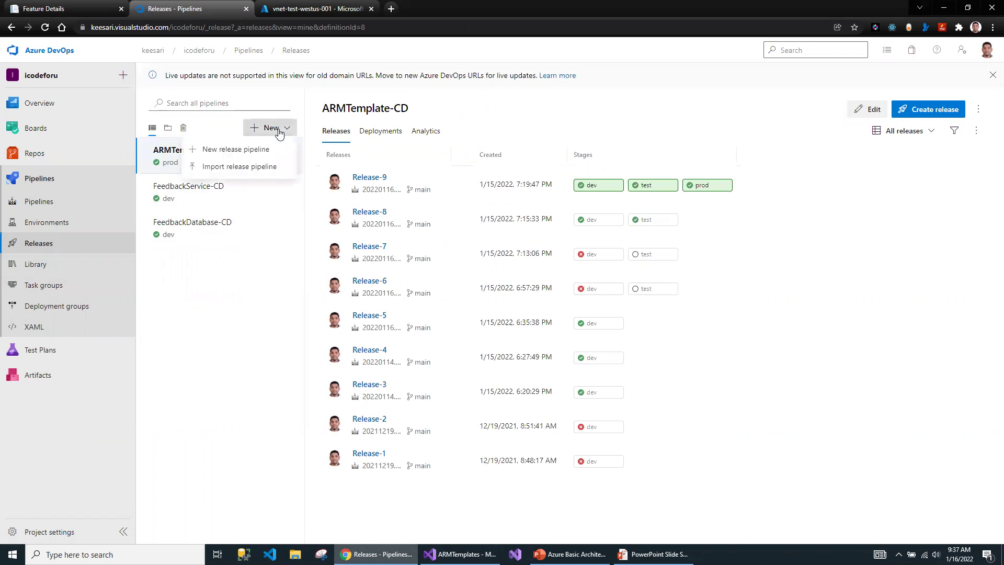
left_click(237, 150)
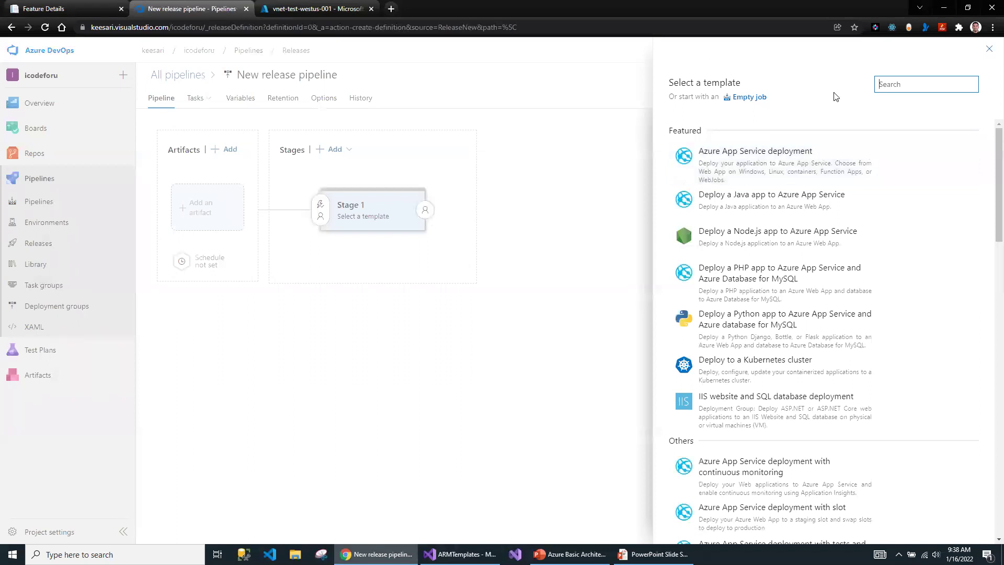
left_click(988, 53)
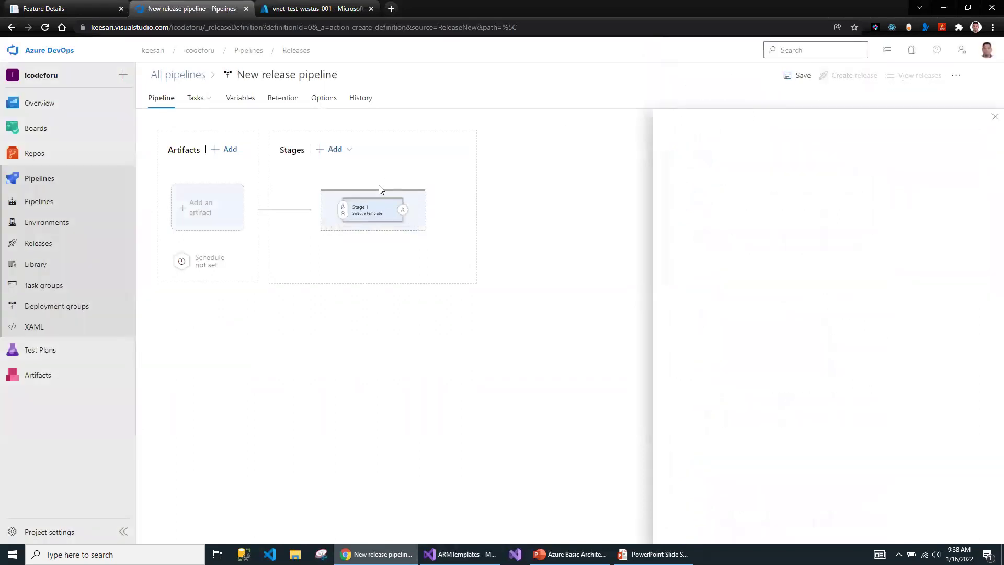
Step: Add the ARMTempletes-CI-1 build from the icodeforu project as the release artifact, with Latest as default version
left_click(218, 234)
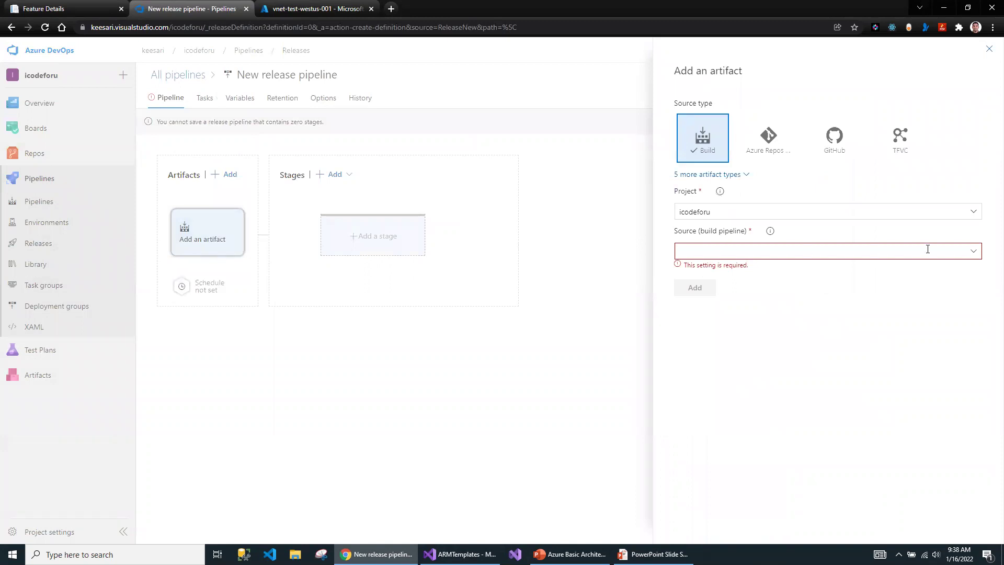
left_click(973, 252)
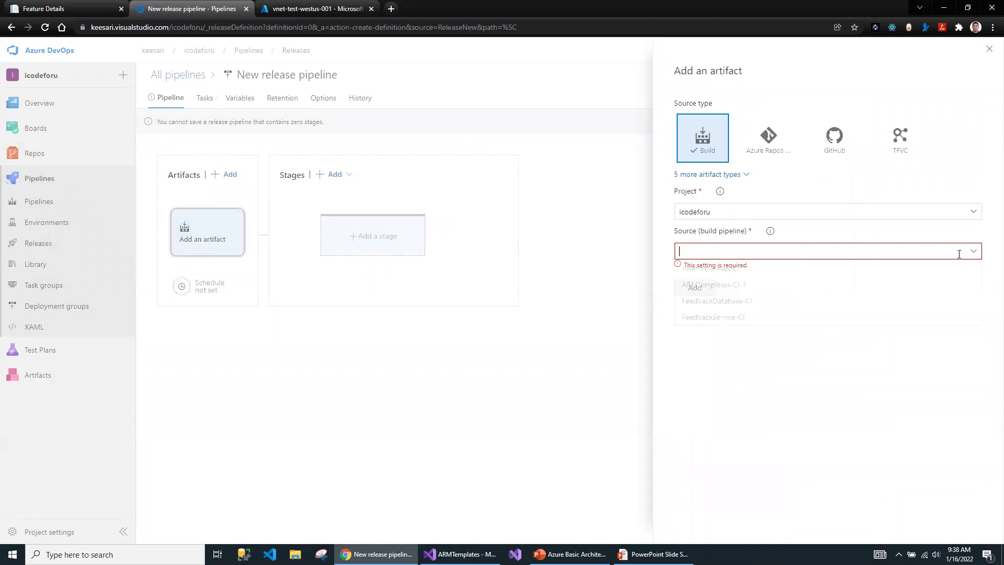
left_click(723, 286)
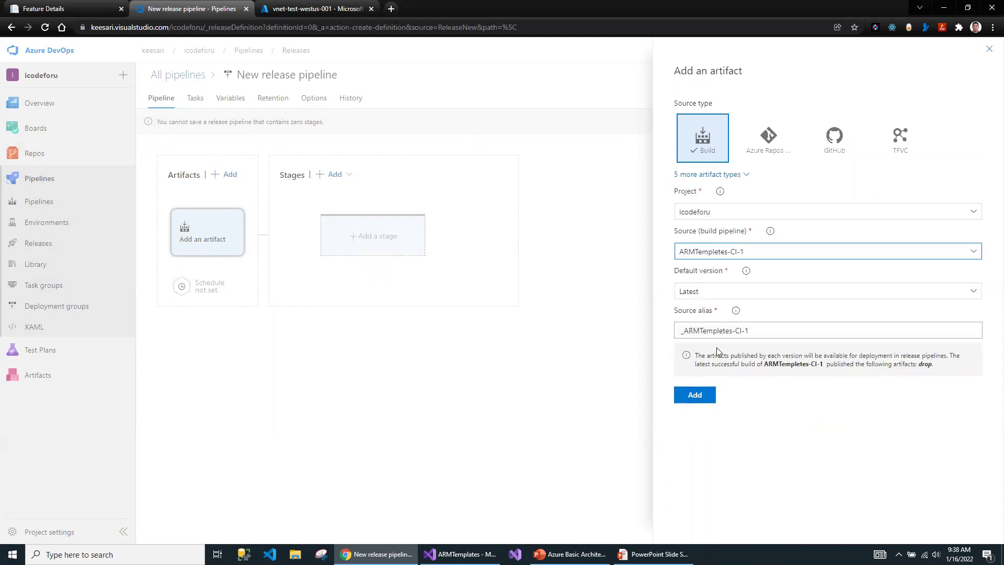
left_click(694, 395)
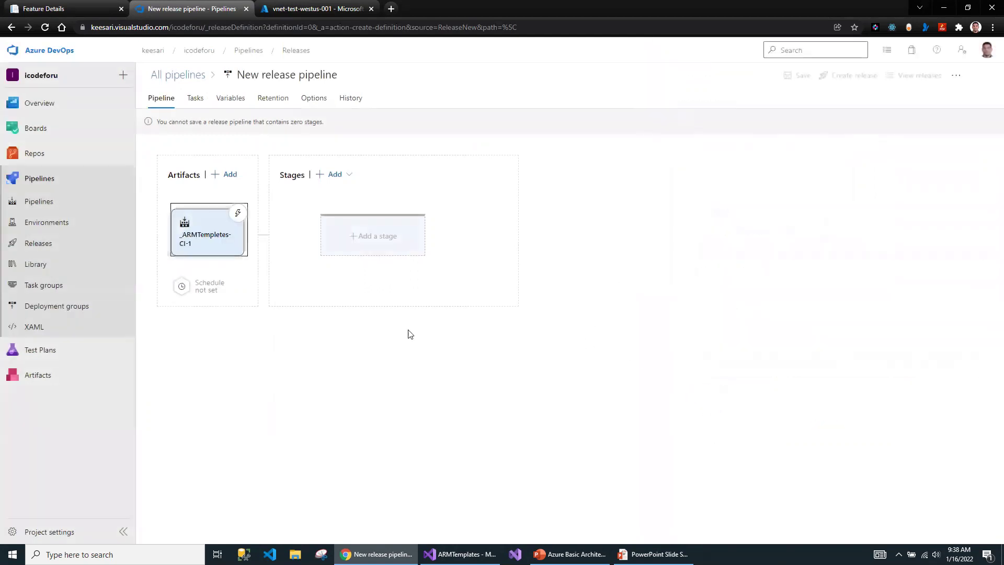
Step: Add a stage to the release pipeline based on the Empty job template
left_click(350, 238)
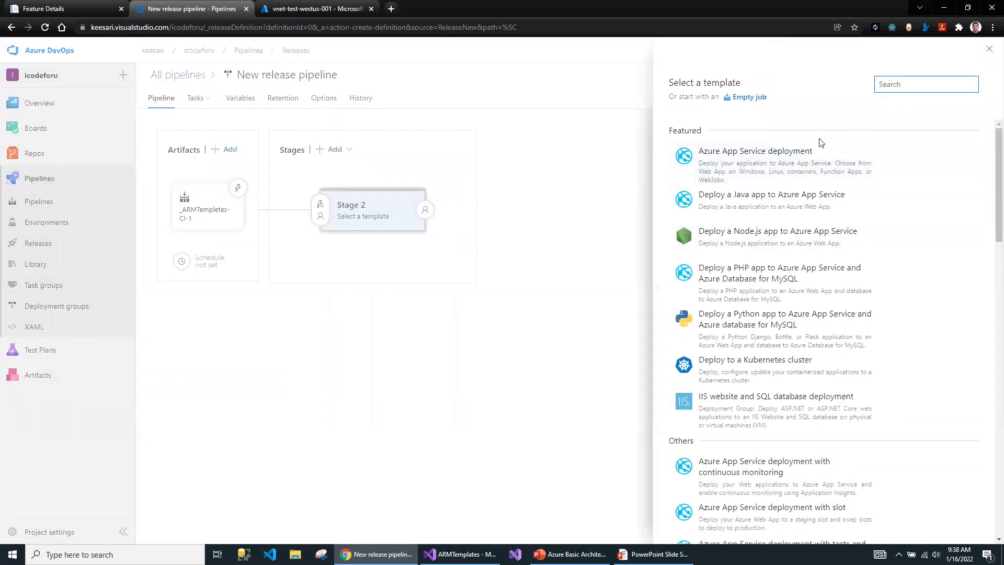
type("empl")
key("BackSpace")
key("BackSpace")
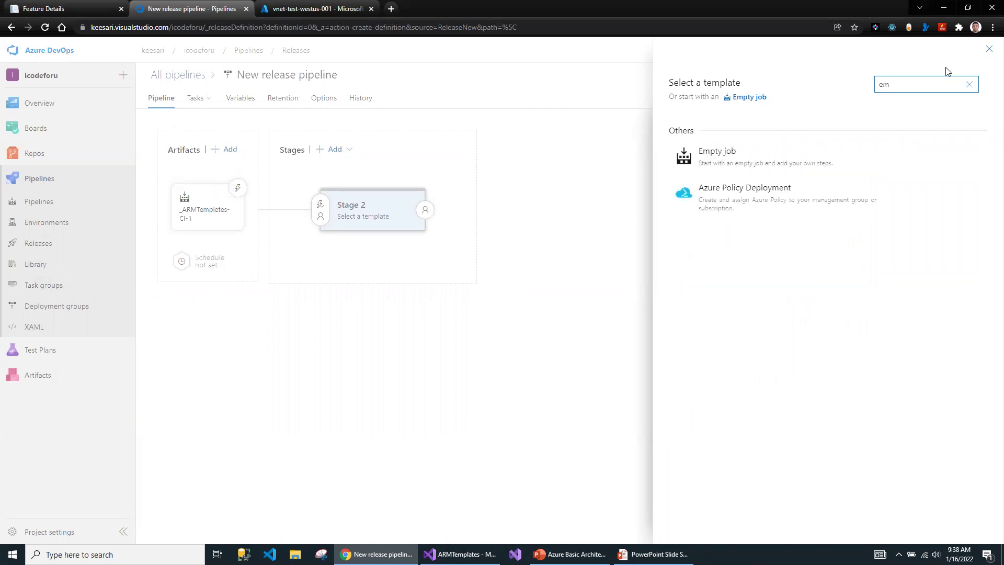
left_click(955, 159)
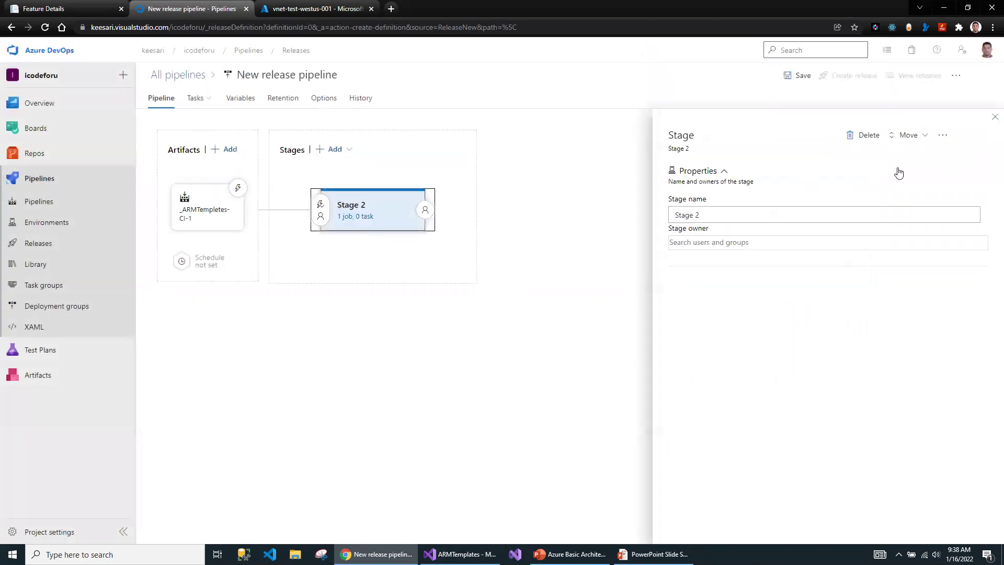
Step: Rename the new stage as dev and save the release pipeline in the root folder
left_click(365, 216)
left_click_drag(527, 139, 328, 145)
type("dev")
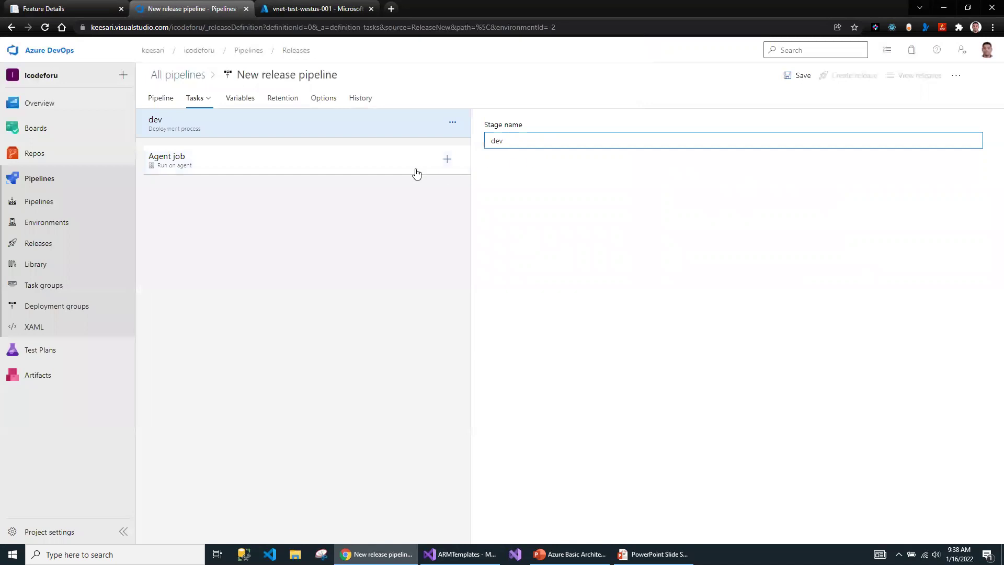
left_click(796, 77)
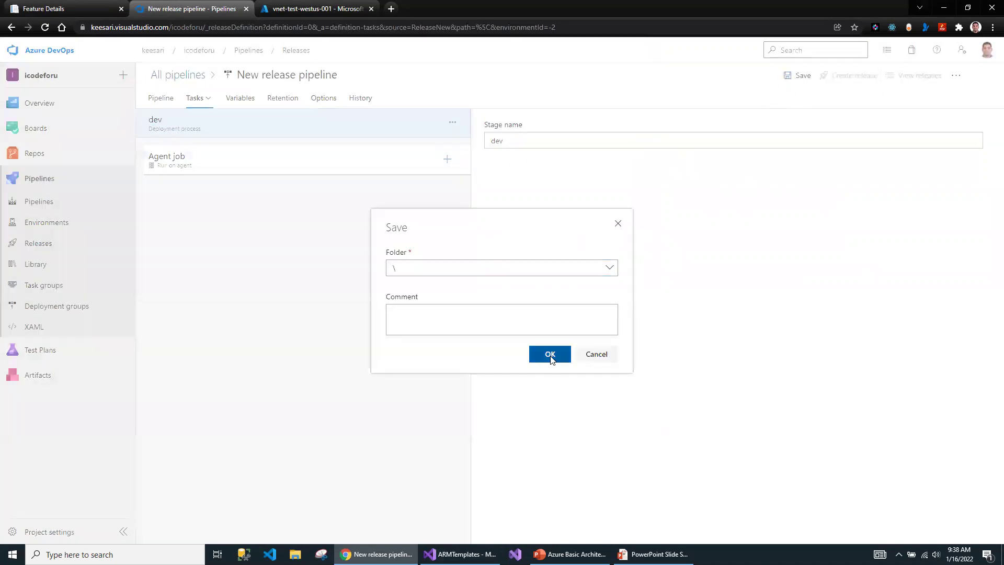
left_click(548, 353)
Step: Search the available tasks for ARM and add the ARM template deployment task to the dev stage's Agent job
left_click(208, 165)
left_click(446, 159)
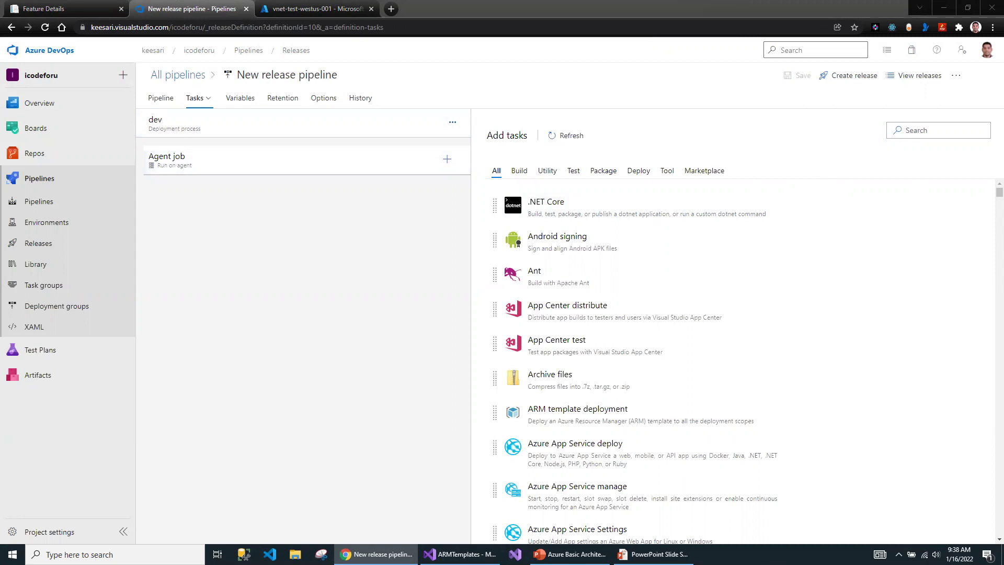
left_click(898, 131)
type("ARM team")
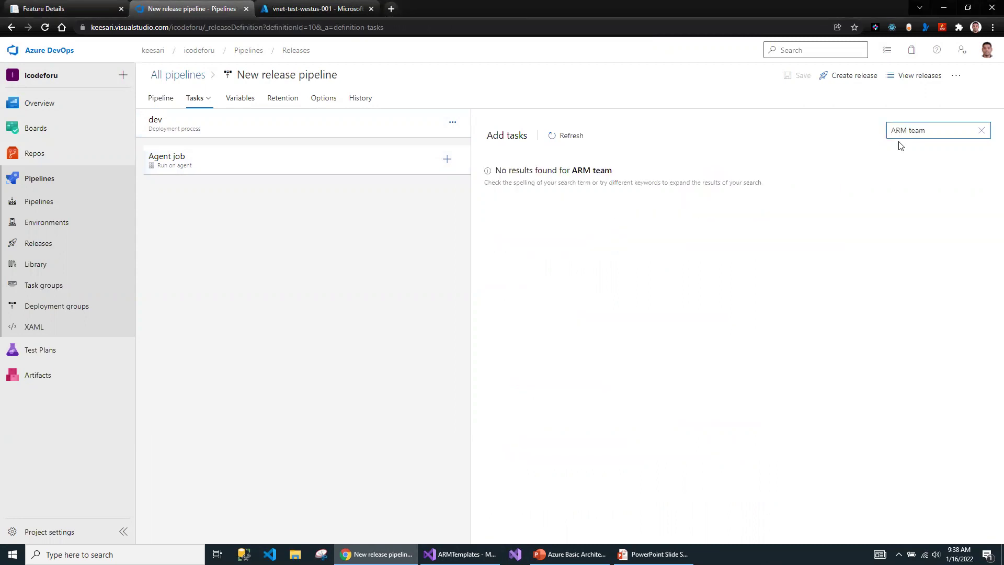
key("BackSpace")
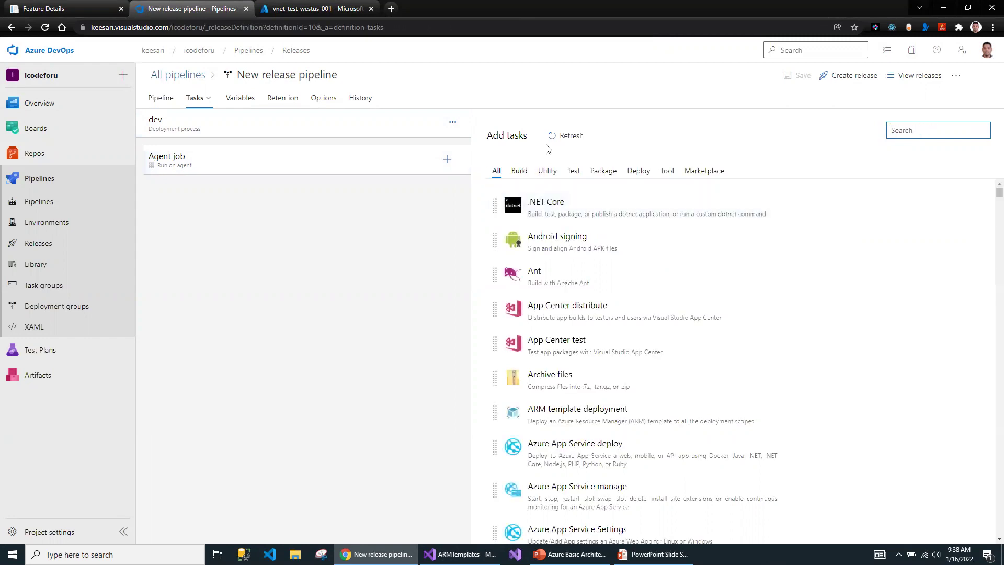
left_click(199, 171)
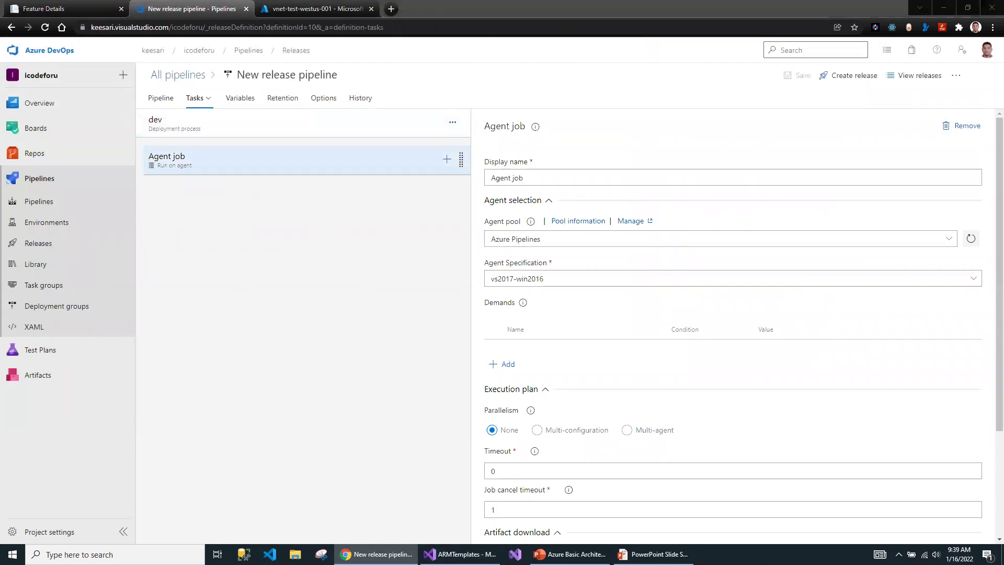
left_click(446, 158)
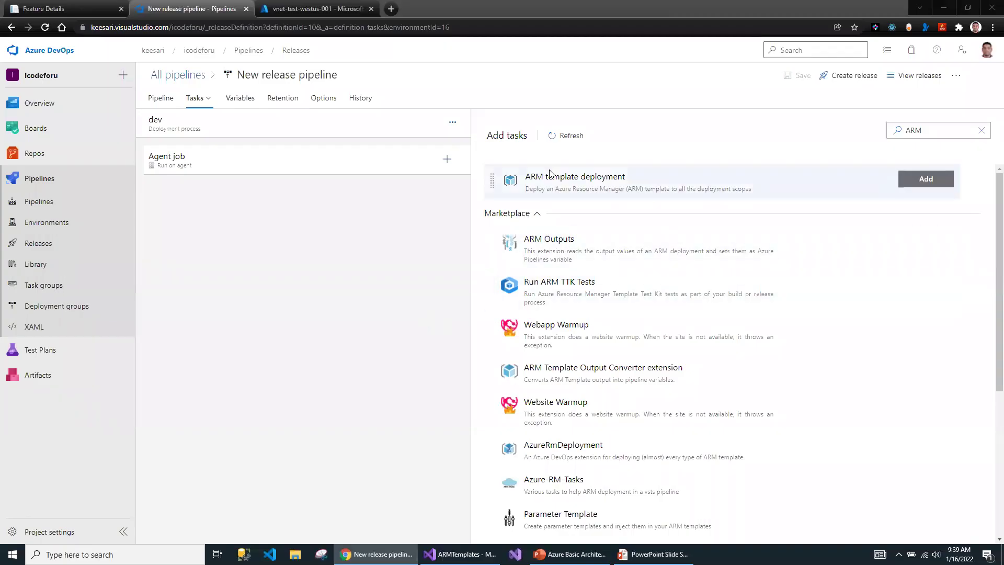
left_click(545, 186)
left_click(926, 179)
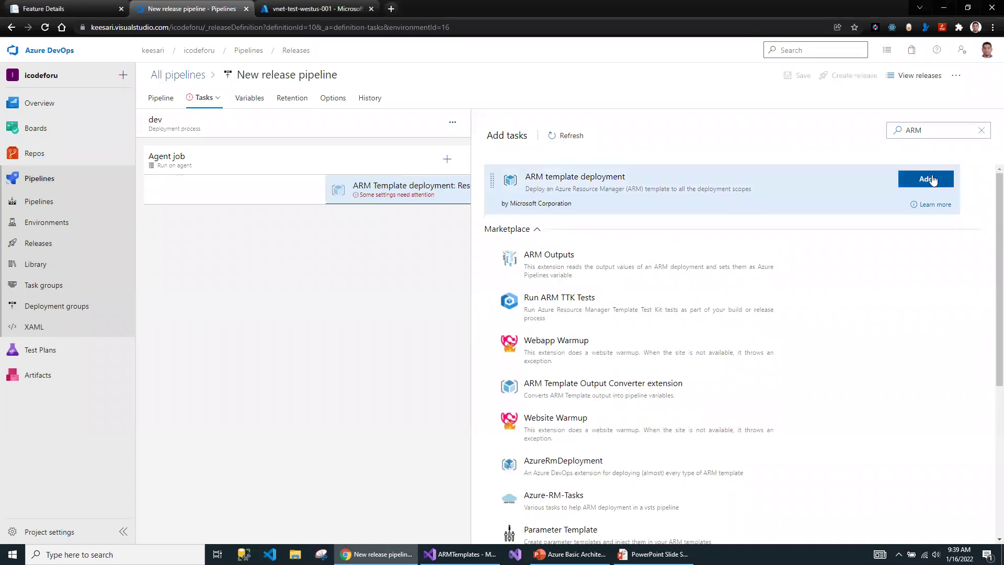
Step: Open the ARM template deployment task and shorten its display name to "ARM Template deployment: Resource Group"
left_click(288, 194)
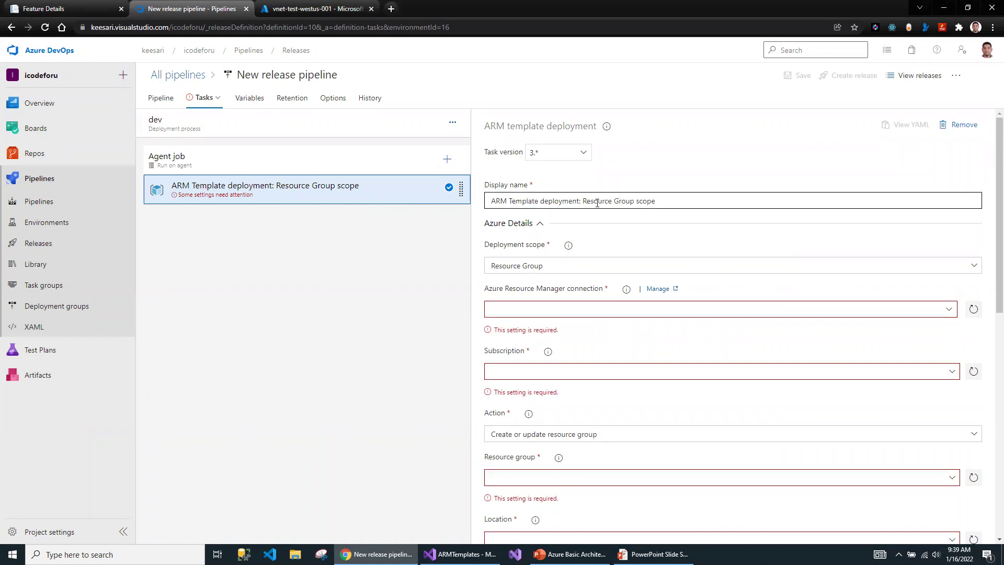
left_click(633, 200)
key("shift+End")
key("BackSpace")
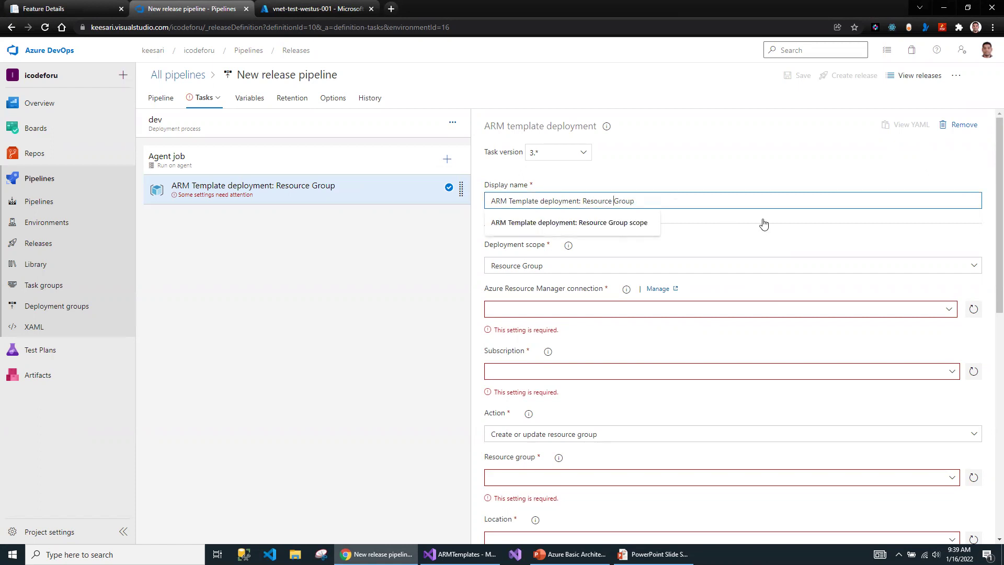
left_click(365, 318)
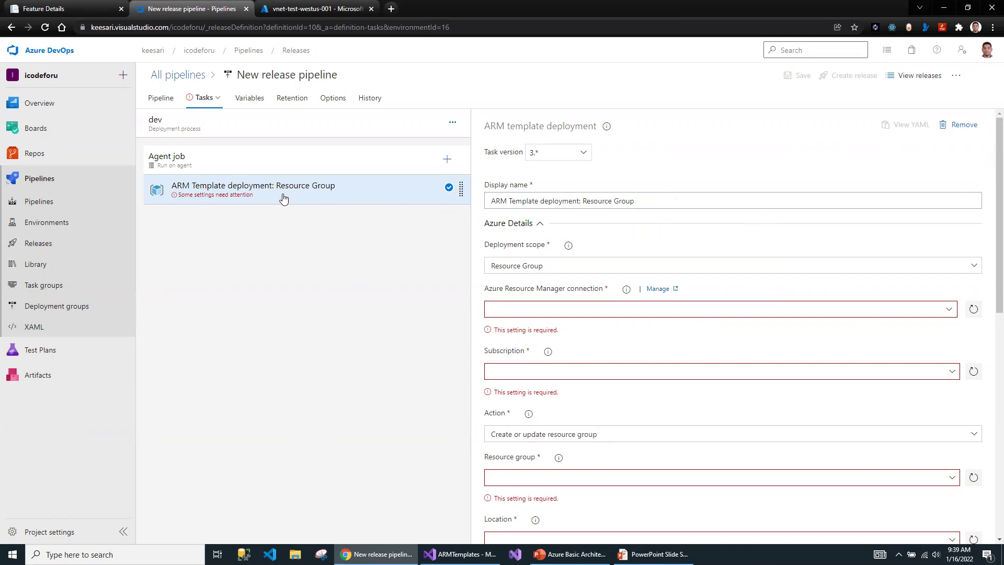
left_click(582, 201)
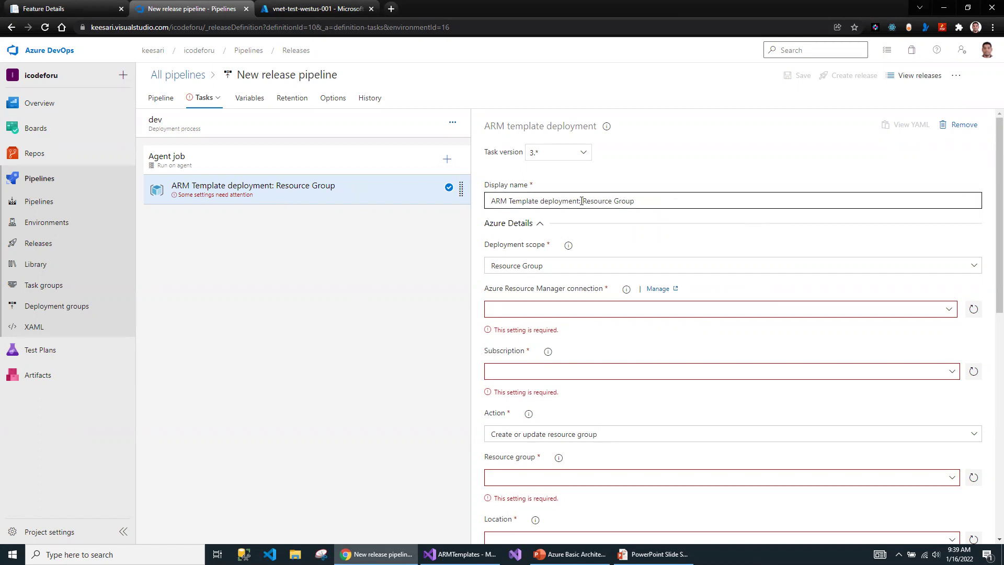
left_click(366, 268)
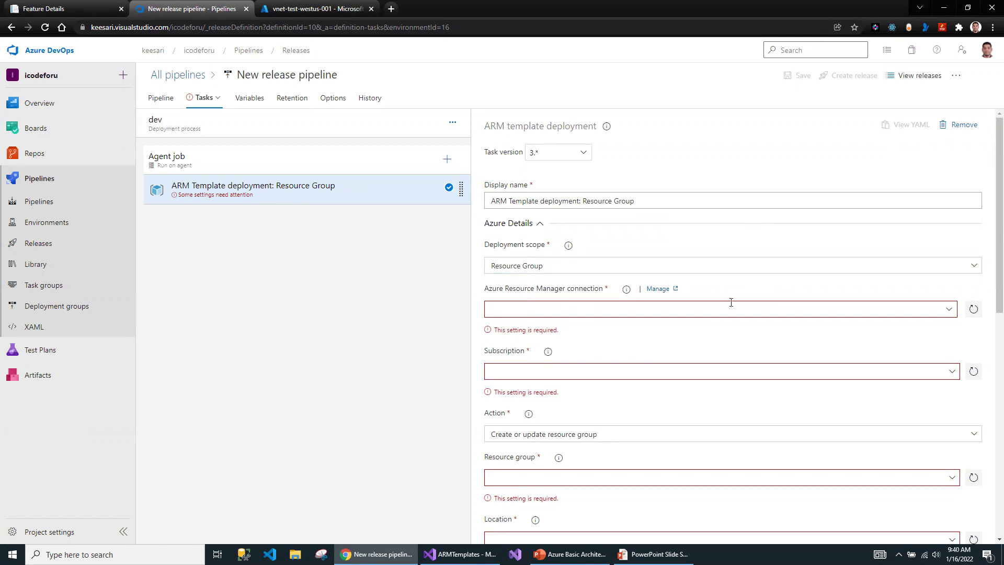
Step: Set both the Azure Resource Manager connection and the subscription of the deployment task to anji-cloud
left_click(834, 309)
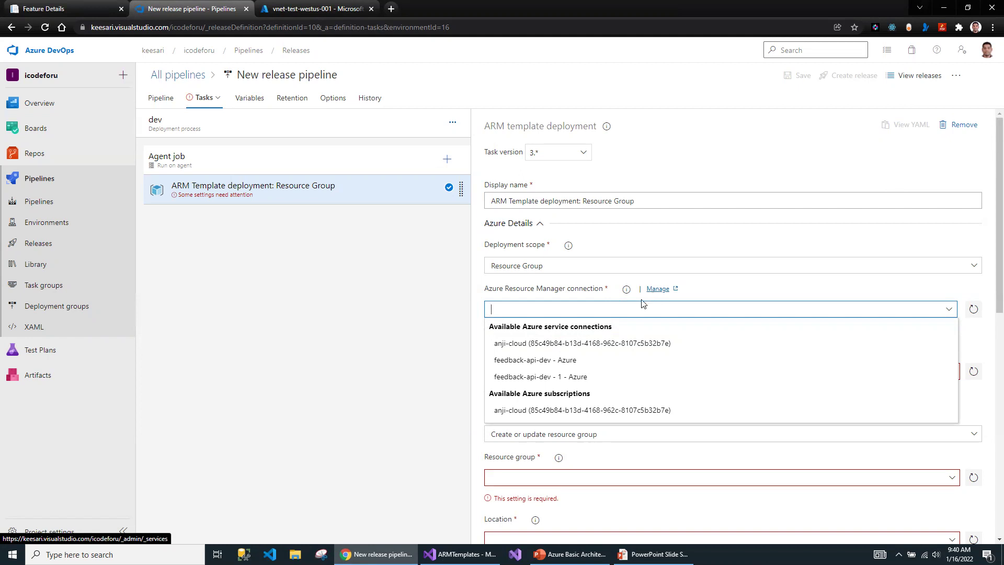
left_click(526, 345)
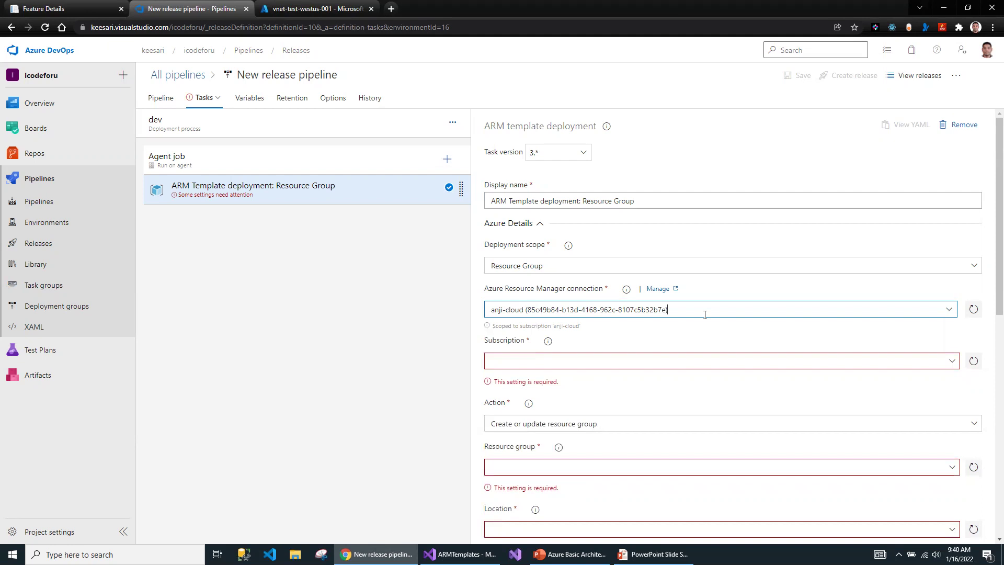
left_click(950, 361)
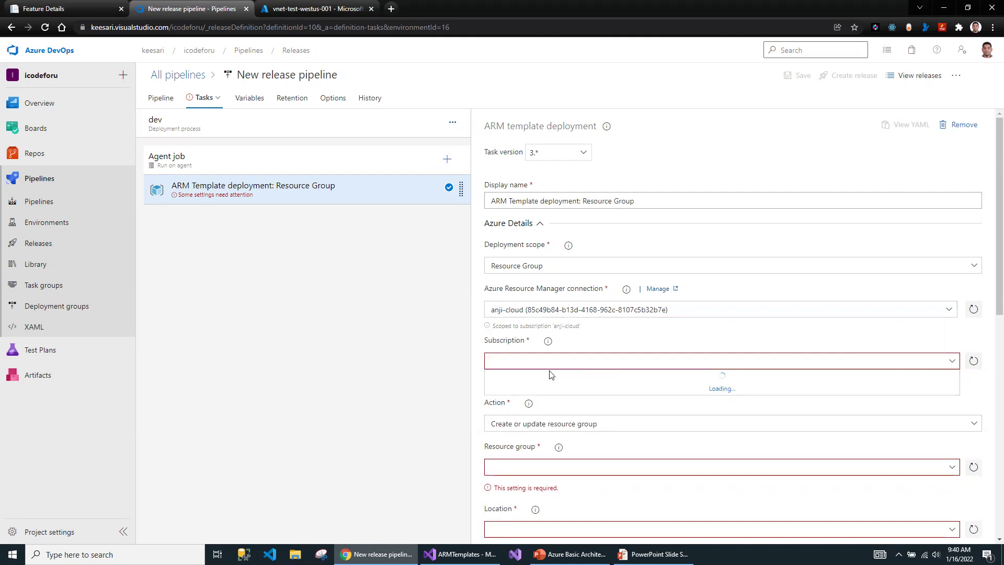
left_click(537, 378)
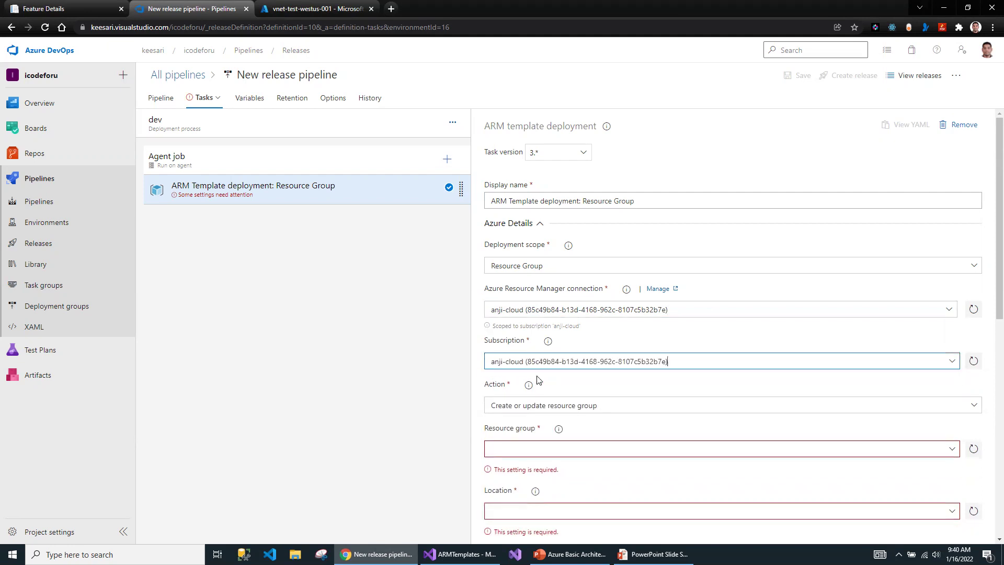
Step: Check the available actions and set the resource group to rg-icodelab-dev-001 for the Create or update resource group action
scroll(559, 366, "down", 2)
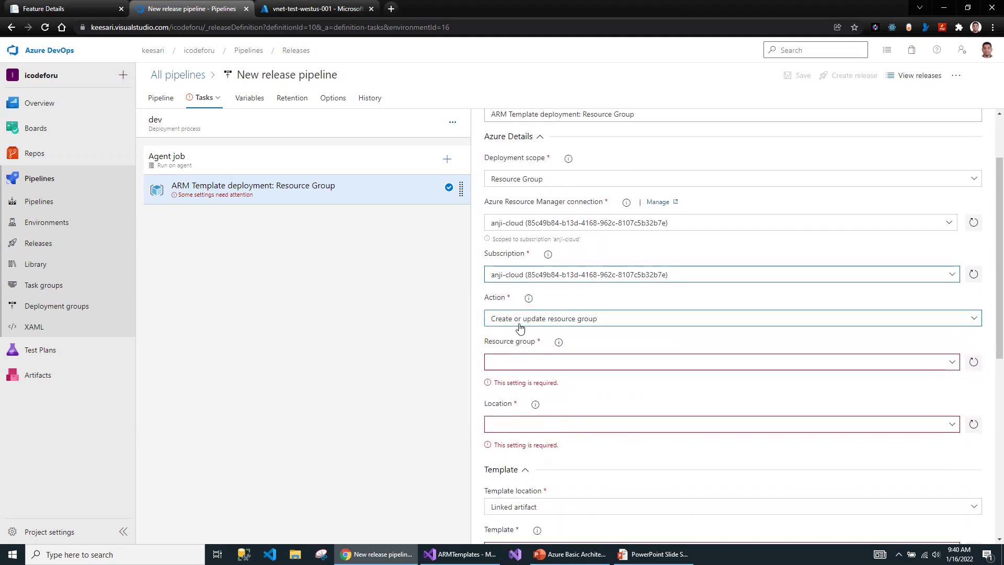
left_click(971, 321)
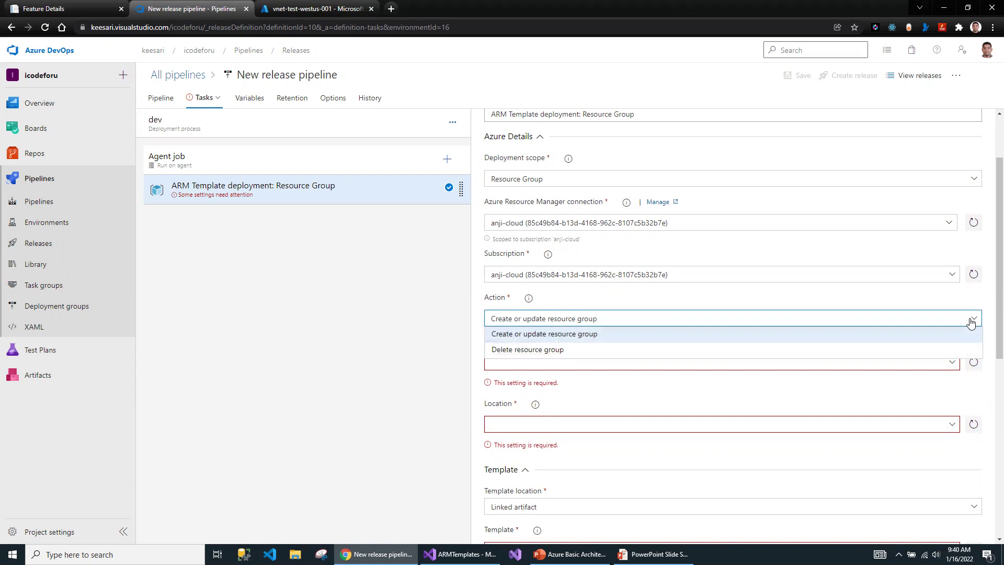
left_click(971, 323)
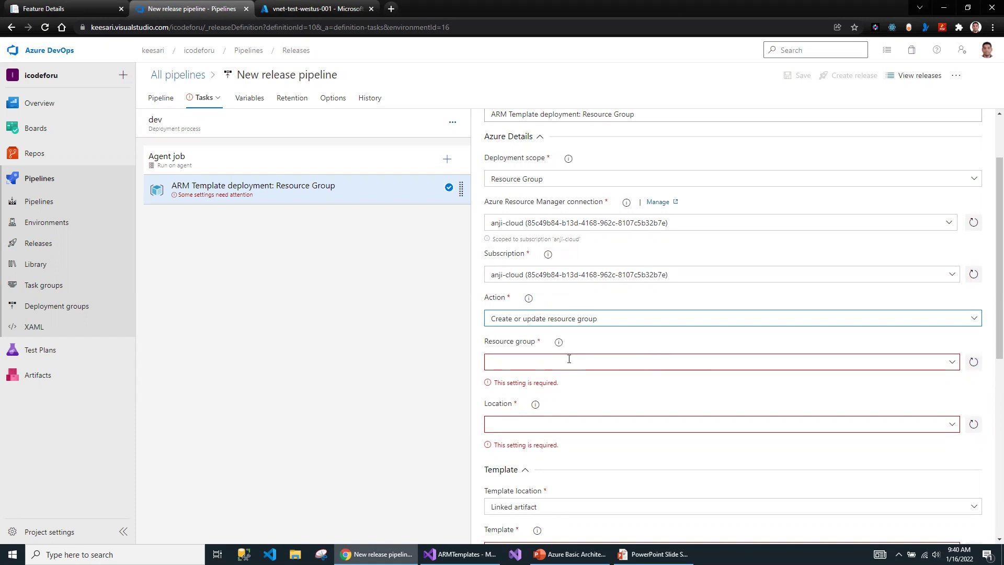
left_click(951, 360)
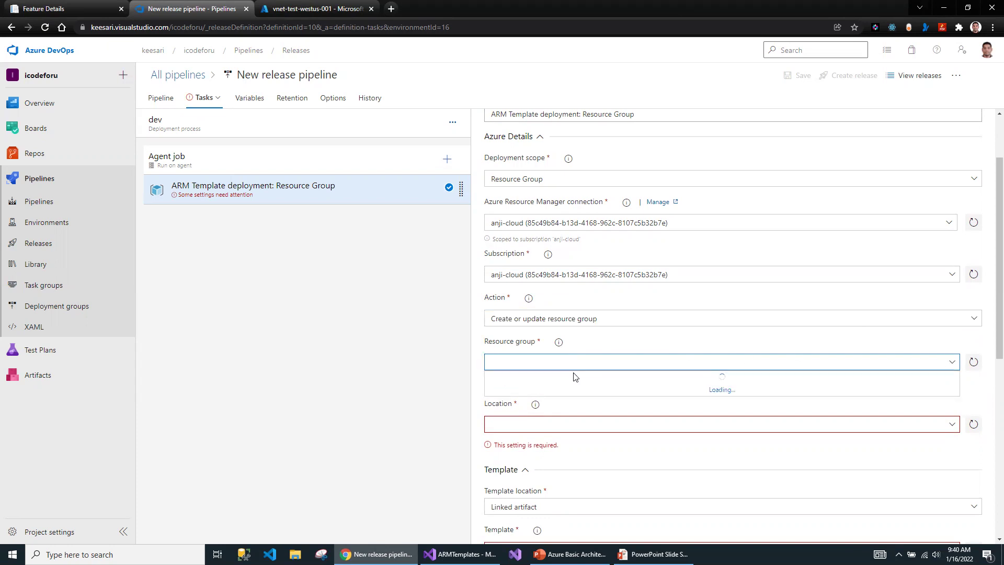
left_click(535, 424)
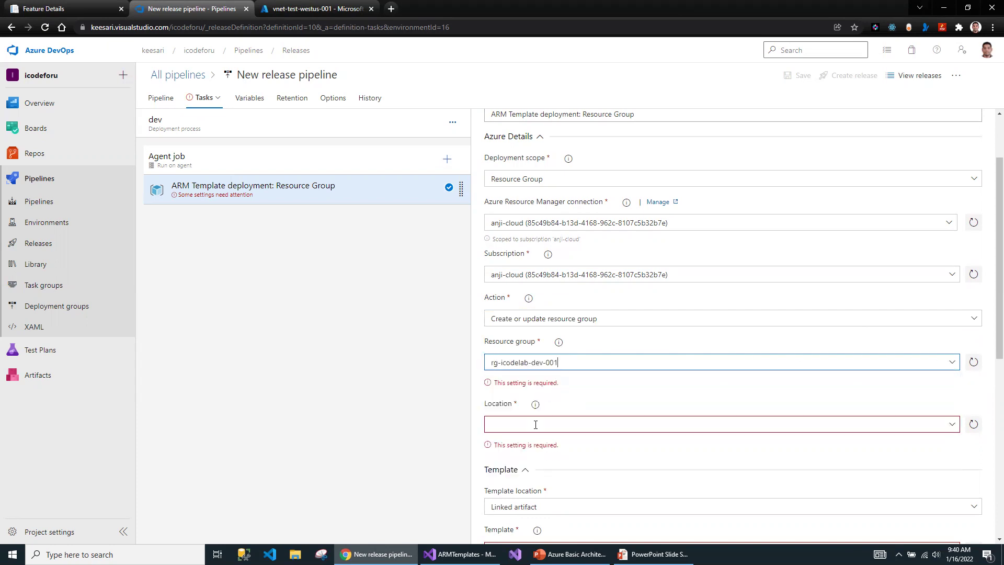
Step: Set the location of the resource group deployment to West US
scroll(555, 372, "down", 3)
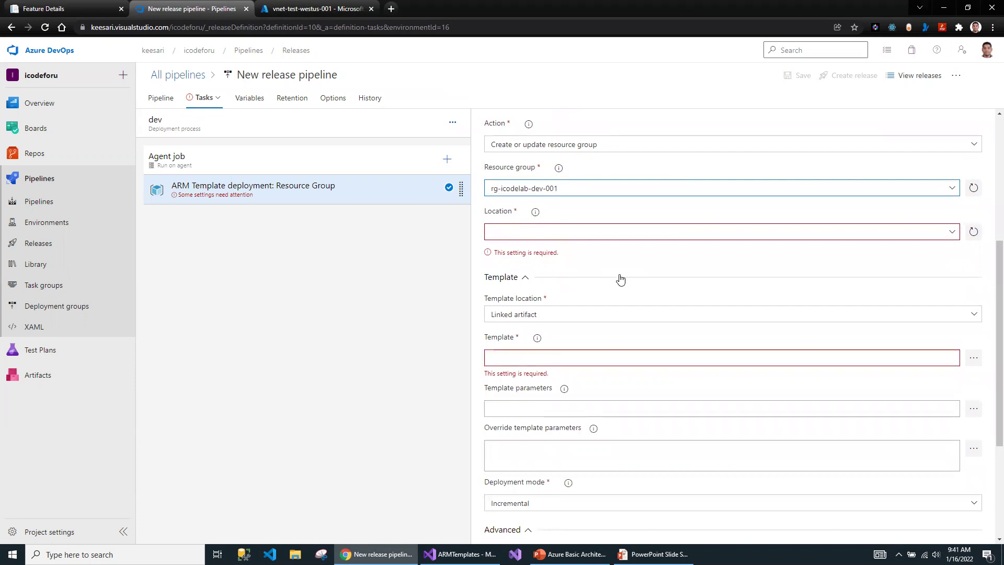
left_click(951, 231)
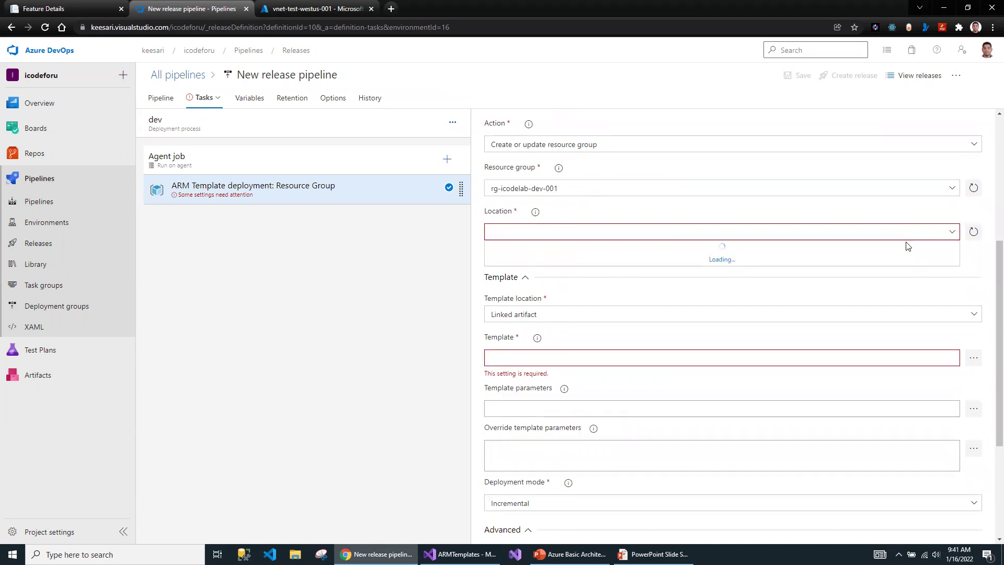
type("West US")
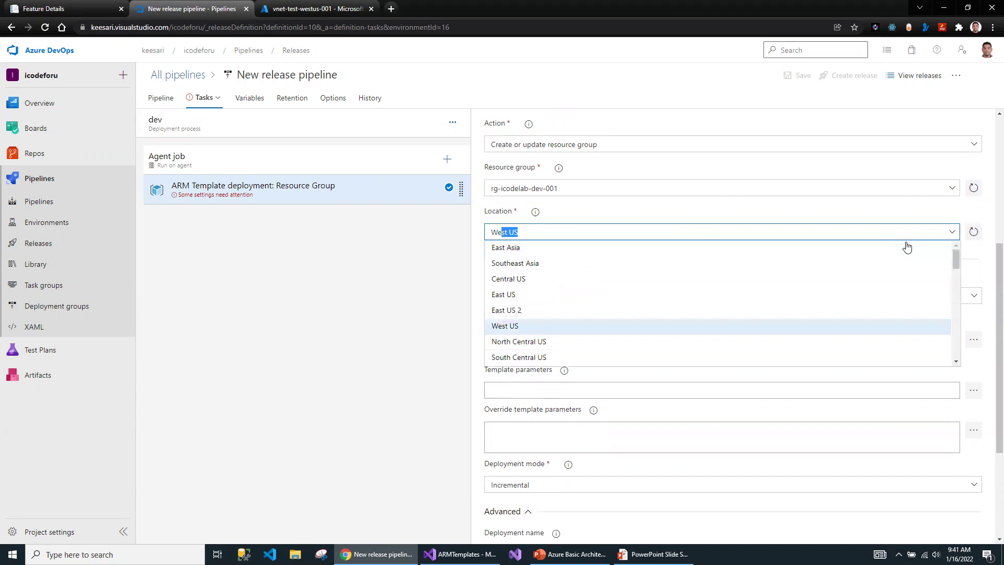
left_click(496, 326)
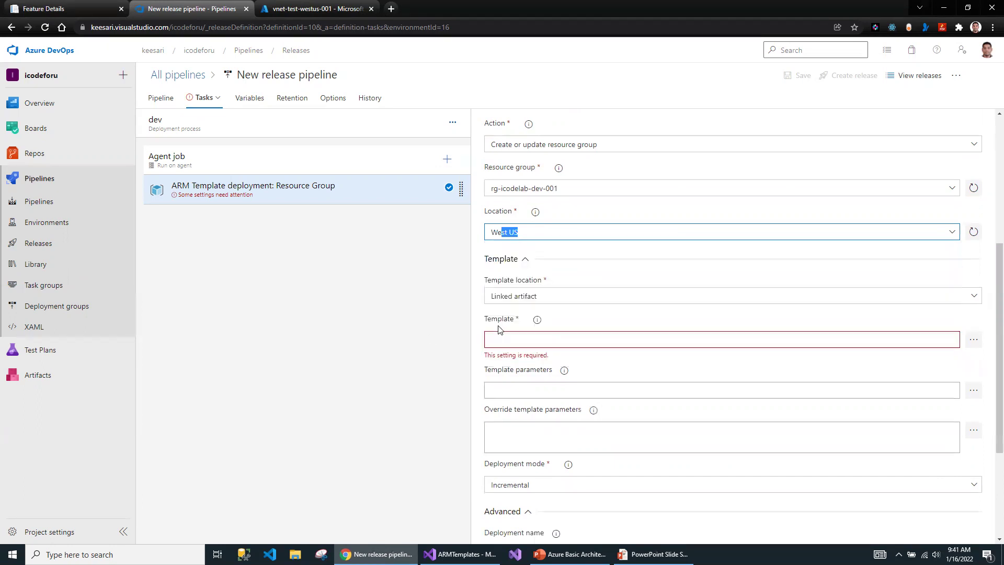
Step: Choose azuredeploy.json from drop/1.resource-group in the _ARMTempletes-CI-1 linked artifact as the task's template
left_click(974, 339)
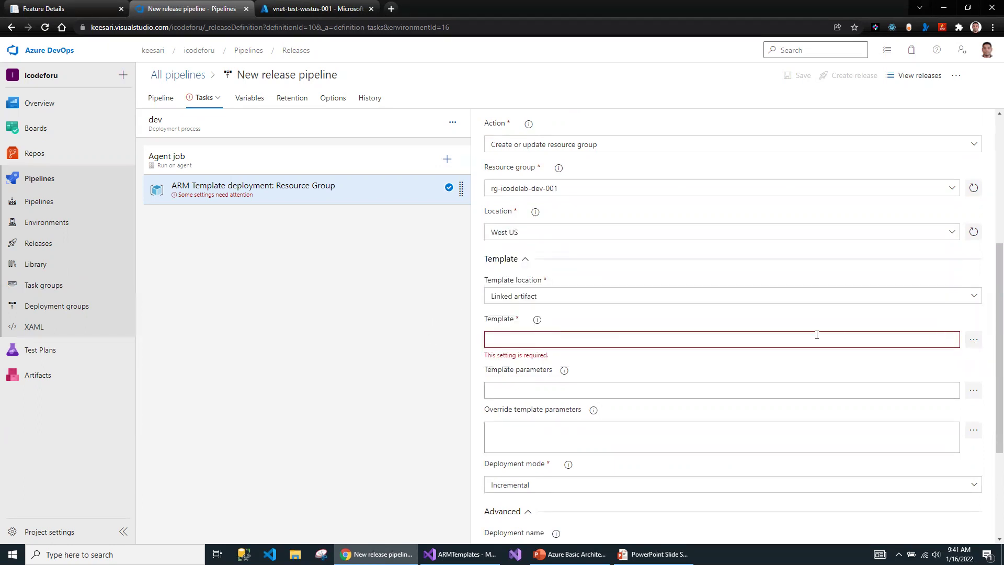
left_click(973, 339)
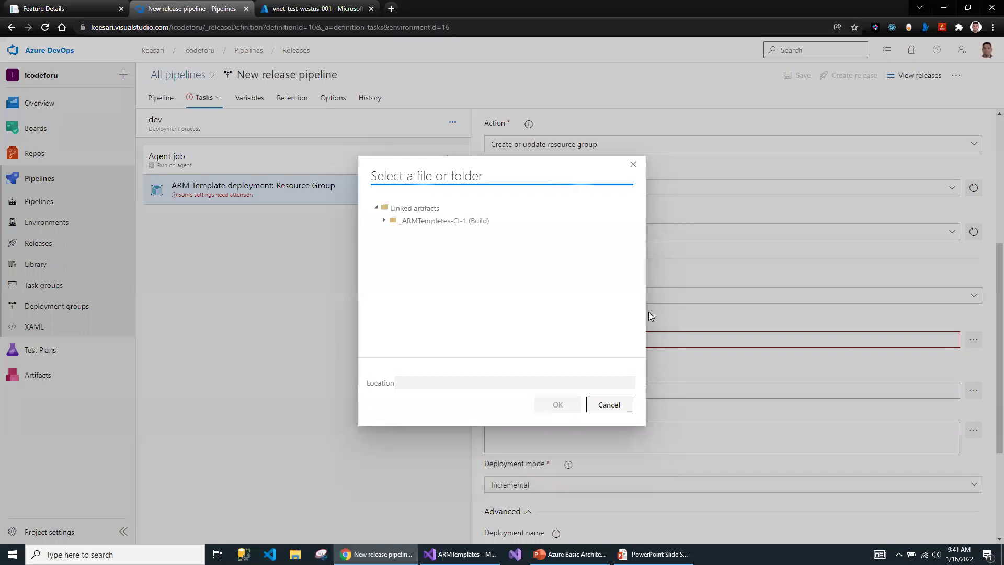
left_click(385, 221)
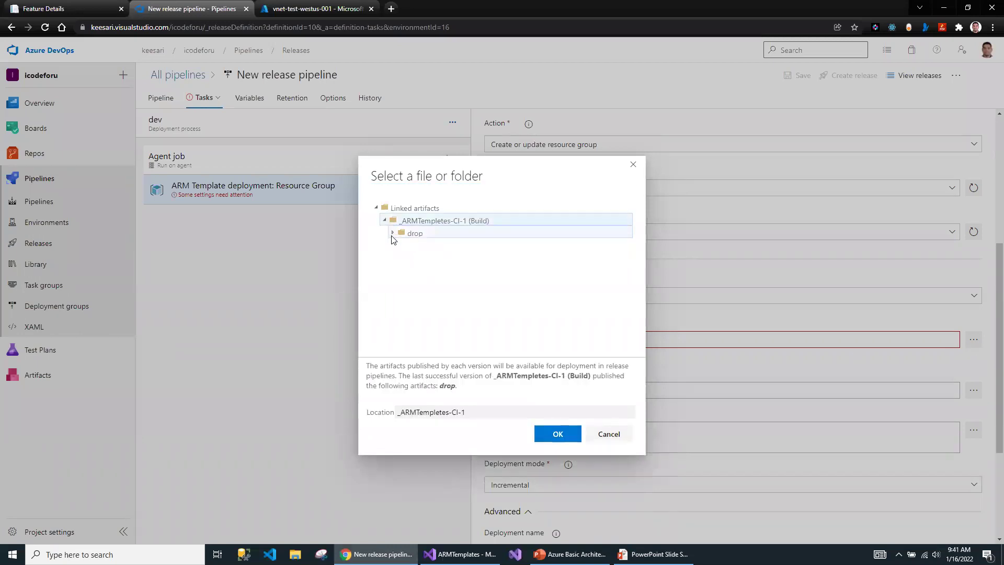
left_click(393, 234)
left_click(402, 246)
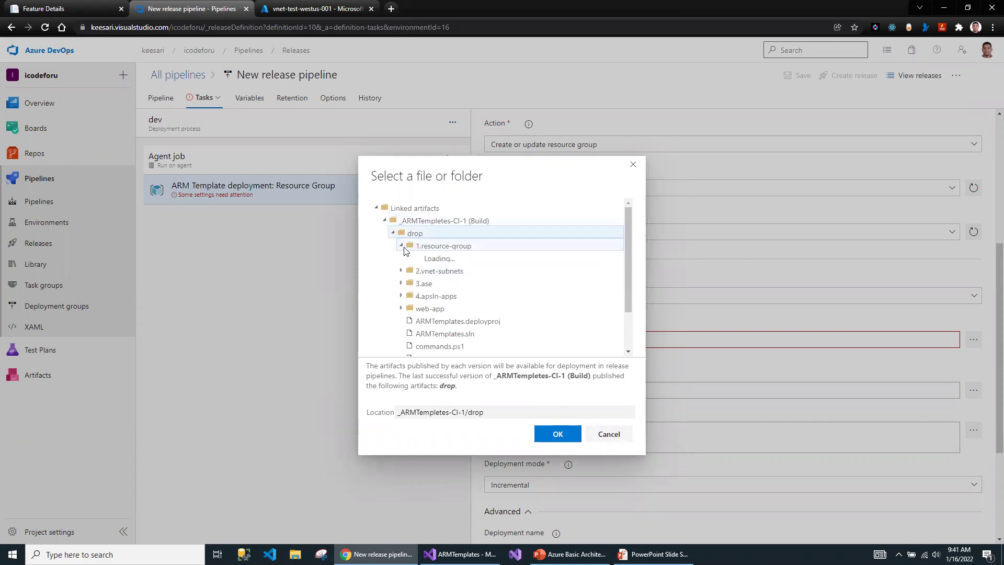
left_click(455, 270)
left_click(557, 434)
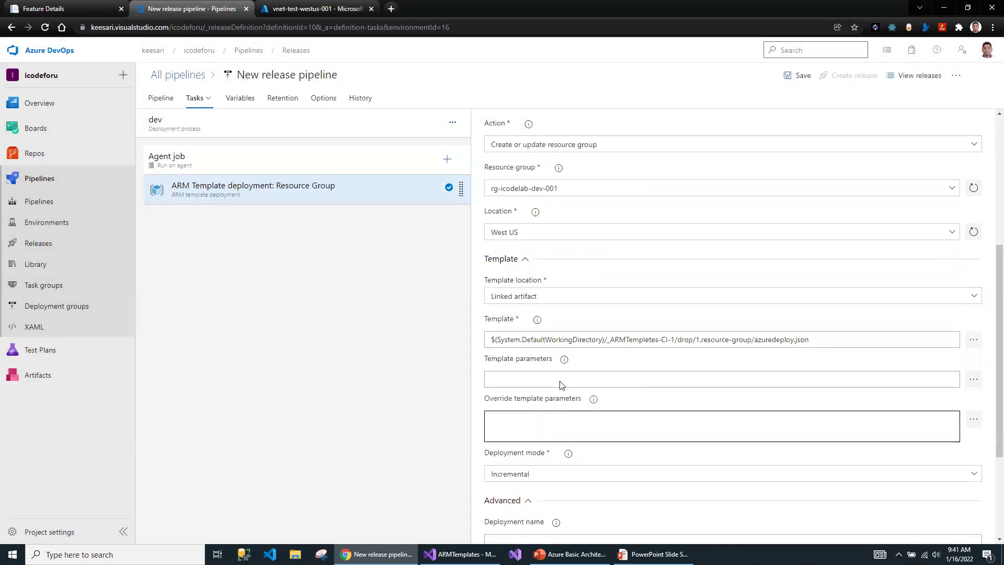
Step: Choose azuredeploy.parameters.dev.json from drop/1.resource-group in the _ARMTempletes-CI-1 artifact as the template parameters file
scroll(601, 315, "down", 3)
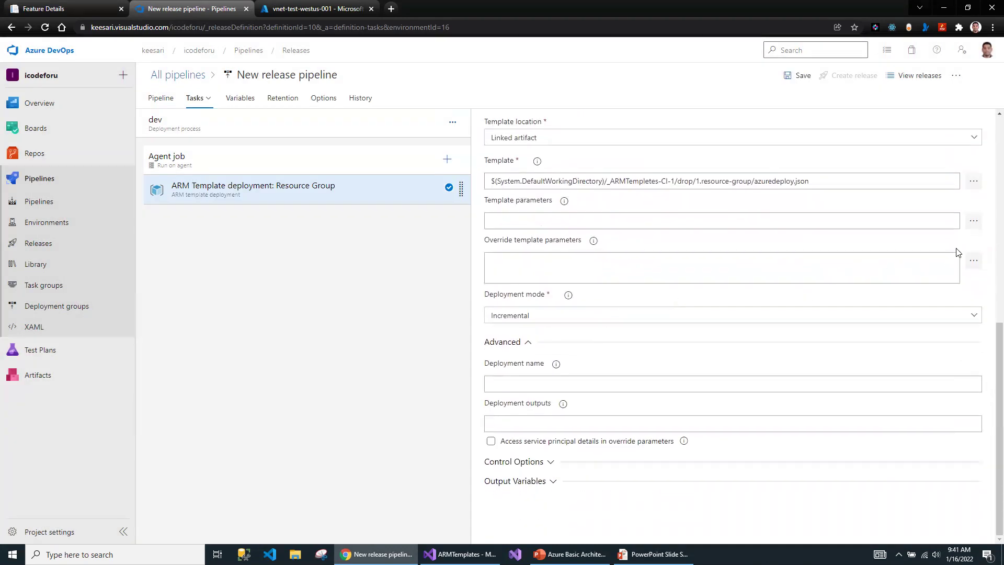
left_click(974, 220)
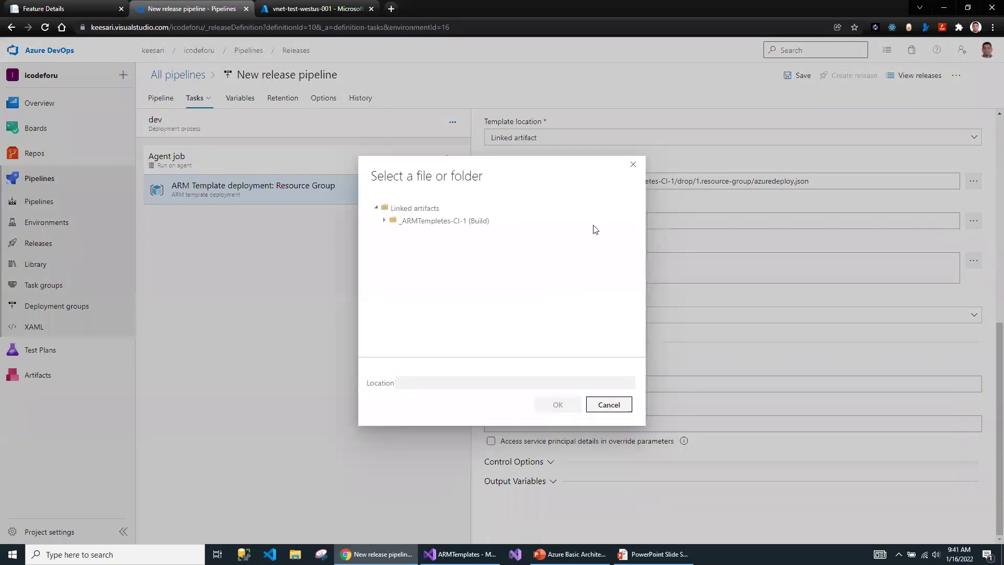
left_click(385, 221)
left_click(393, 232)
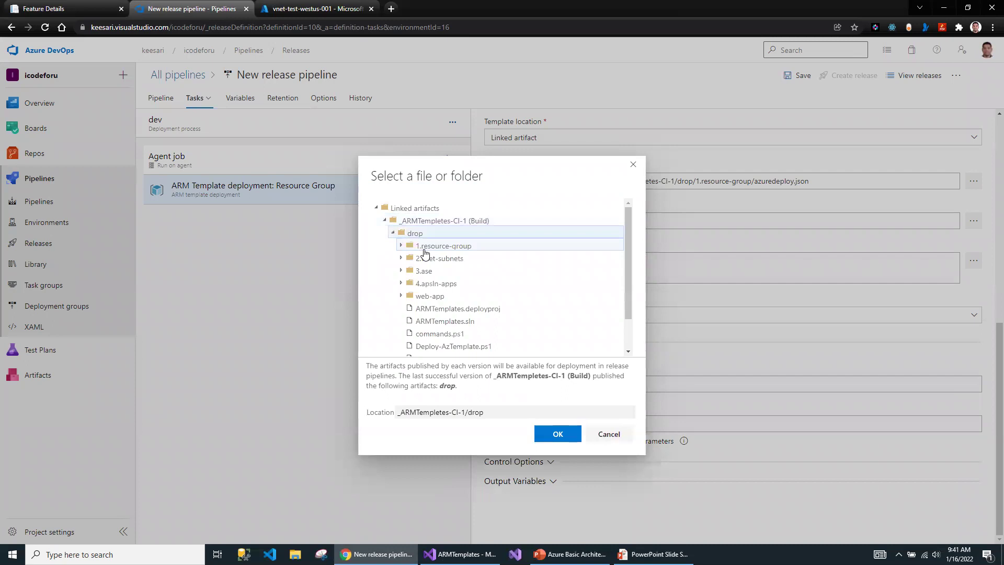
left_click(401, 246)
left_click(480, 285)
left_click(556, 434)
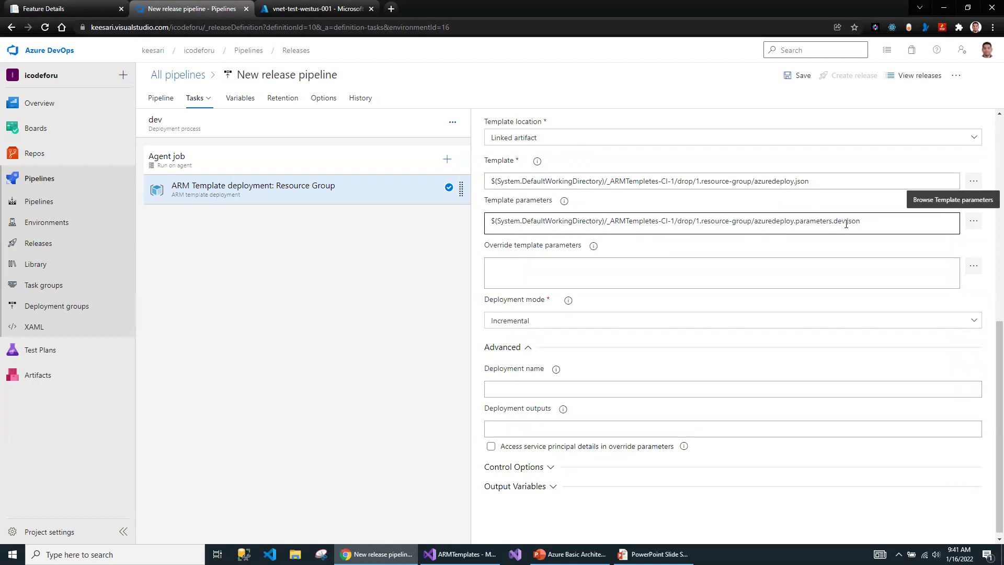
Step: Switch to Visual Studio and examine the template and parameter files in the 1.resource-group and 2.vnet-subnets folders
key("alt+Tab")
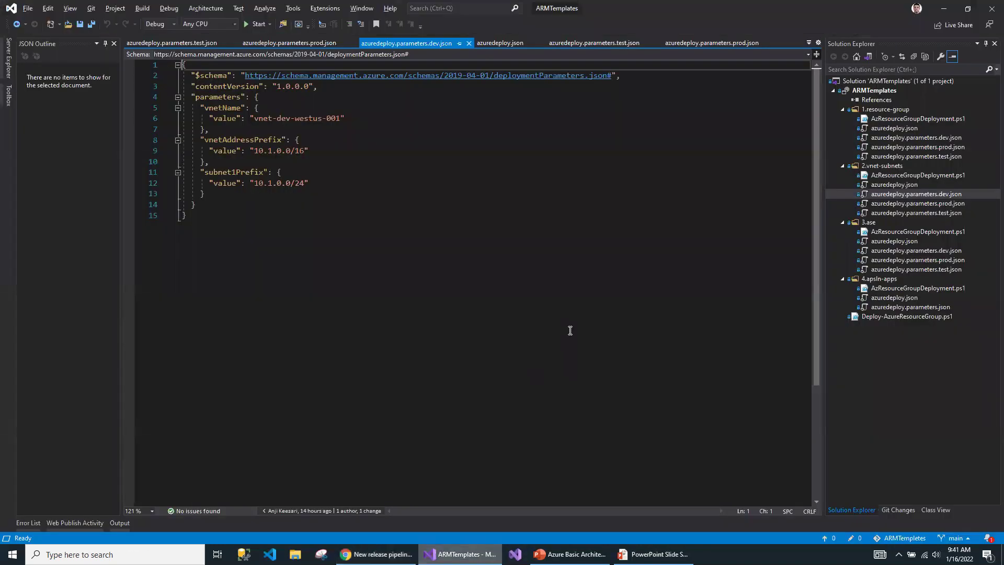
double_click(889, 128)
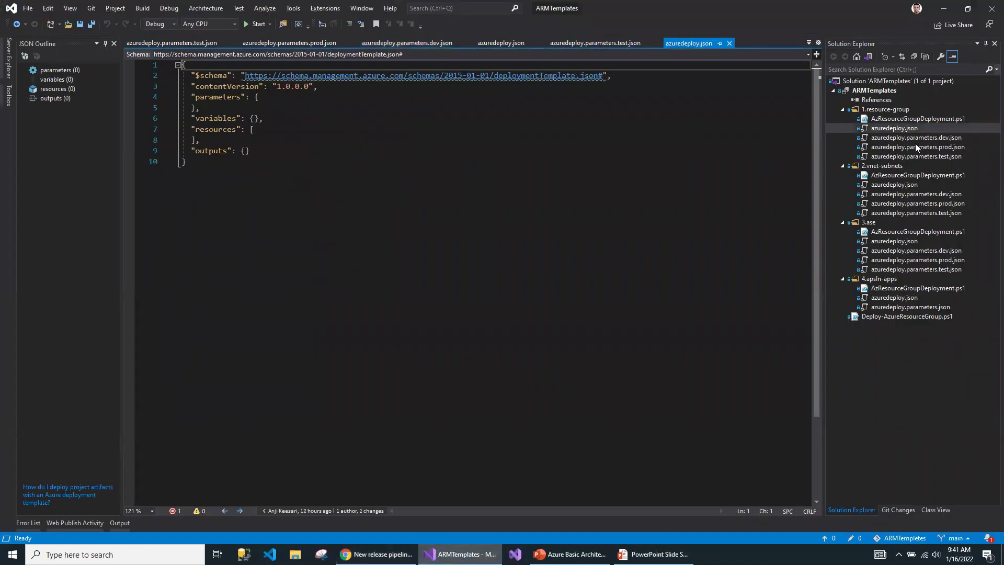
left_click(906, 138)
left_click(927, 148)
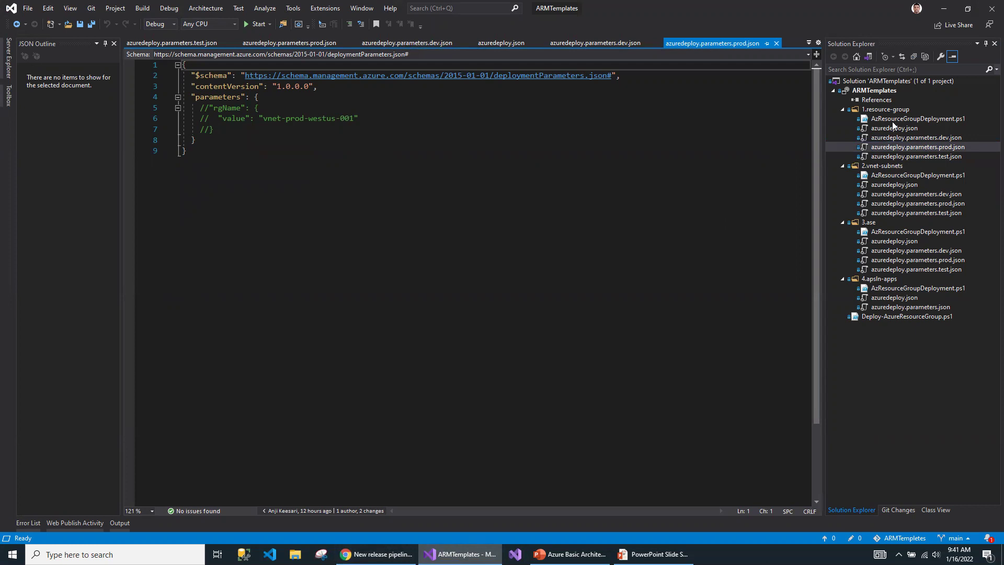
left_click(925, 204)
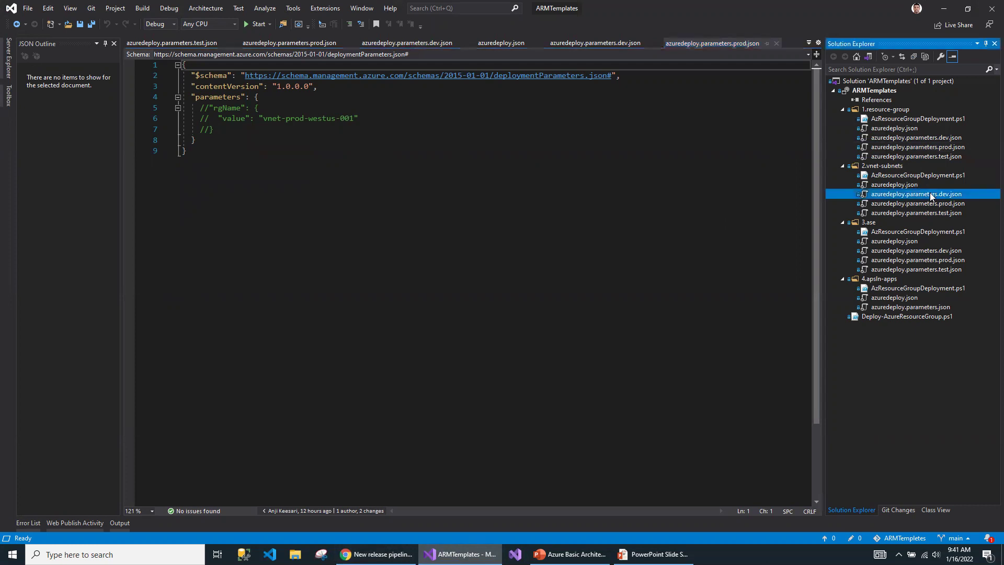
left_click(900, 185)
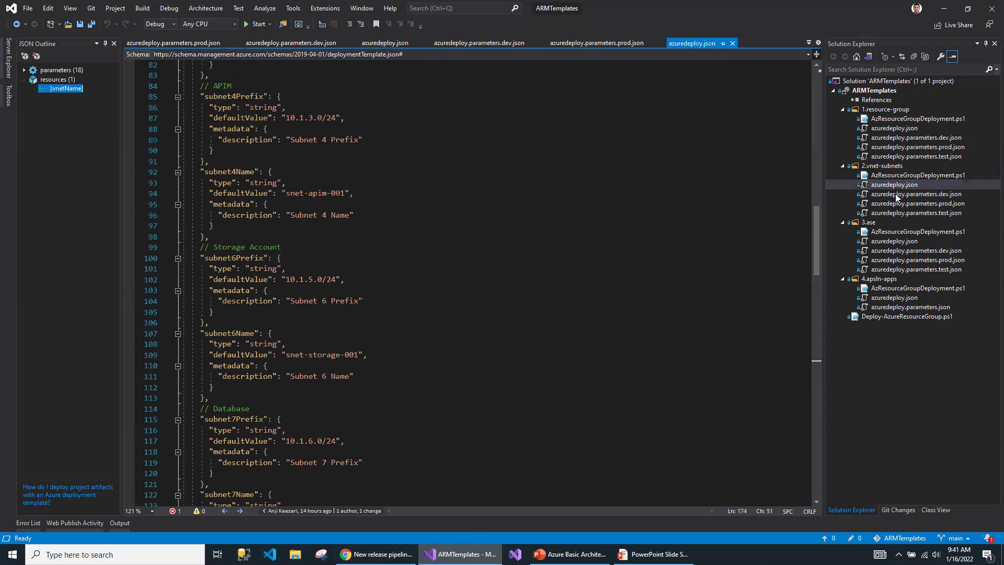
left_click(896, 195)
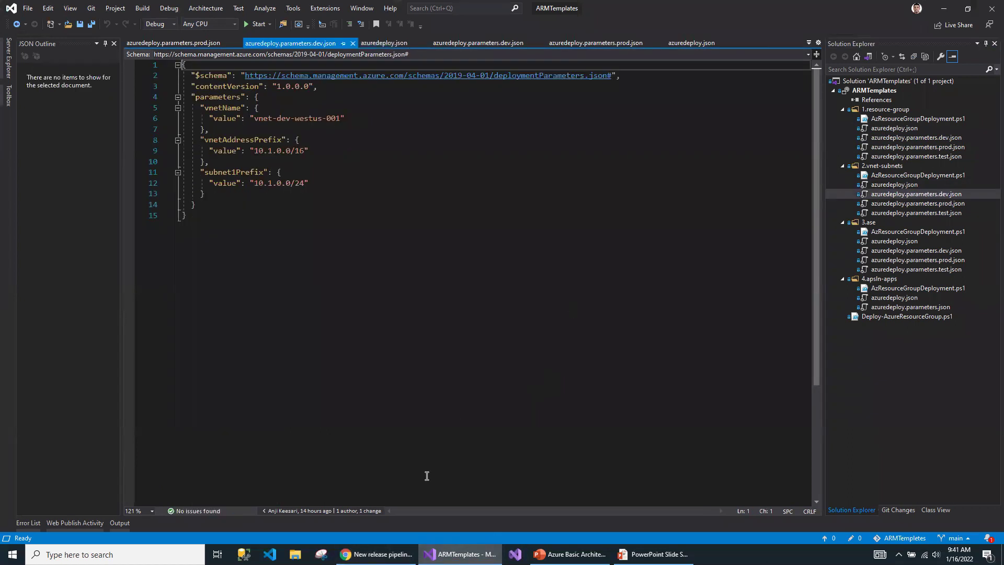
Step: Switch back to the release pipeline in Chrome and review the deployment mode options of the resource group task
key("alt+Tab")
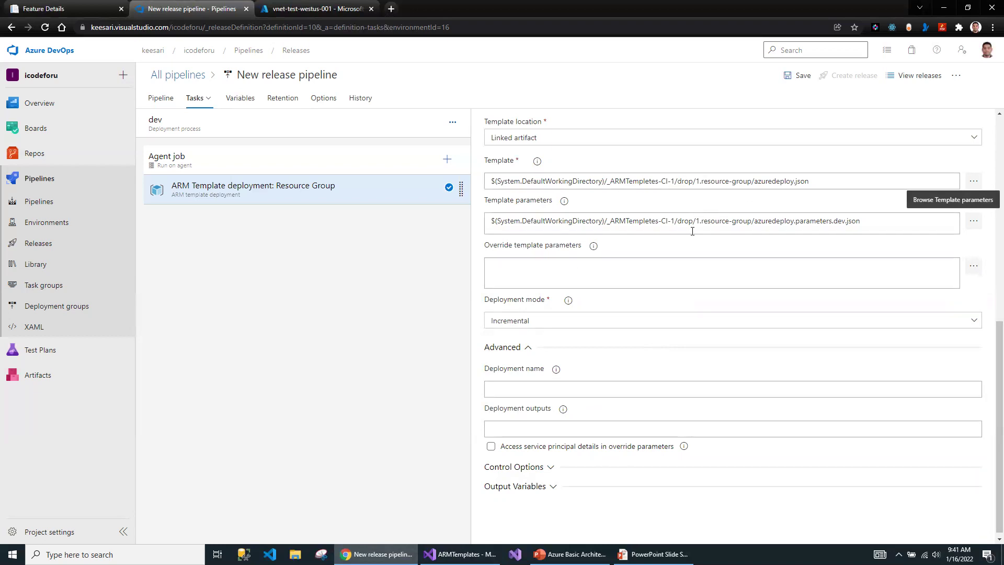
scroll(679, 273, "down", 1)
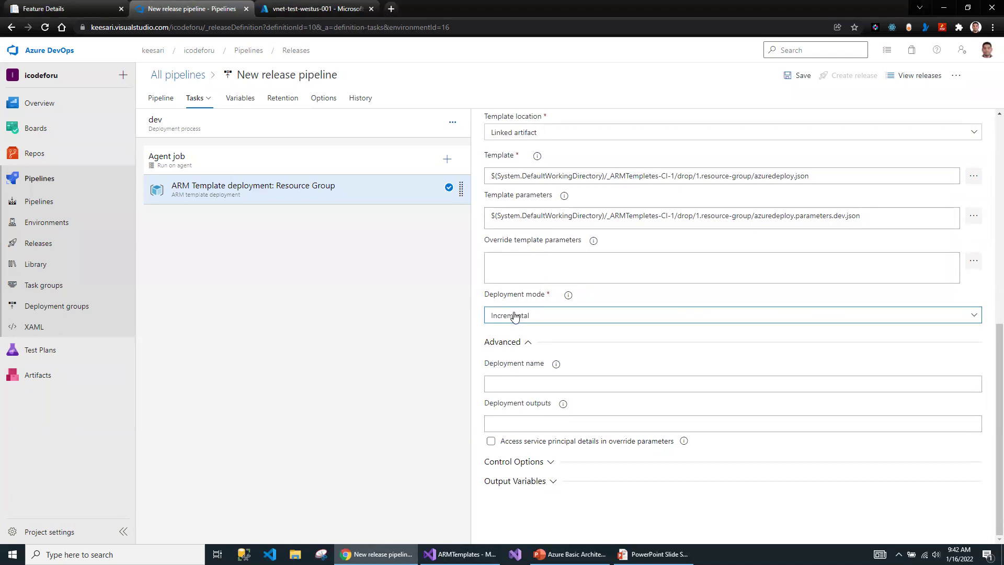
left_click(974, 316)
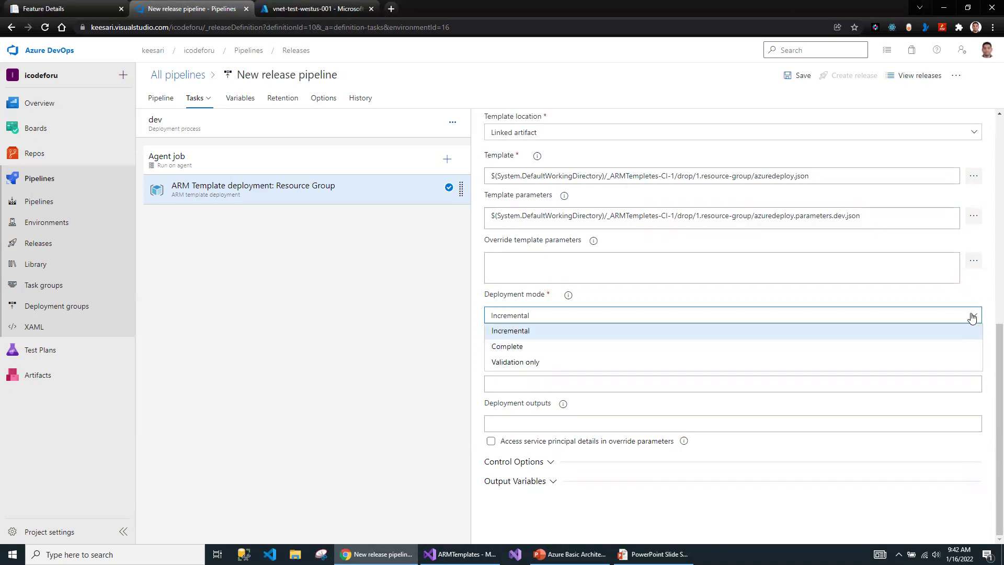
left_click(410, 330)
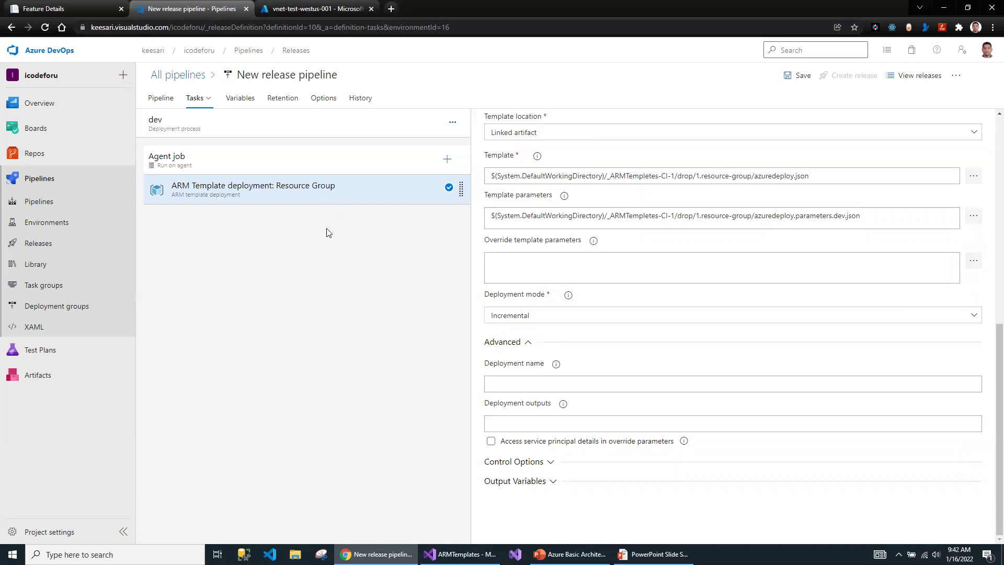
Step: Search the available tasks for ARM and add a second ARM template deployment task to the dev stage's Agent job
left_click(446, 159)
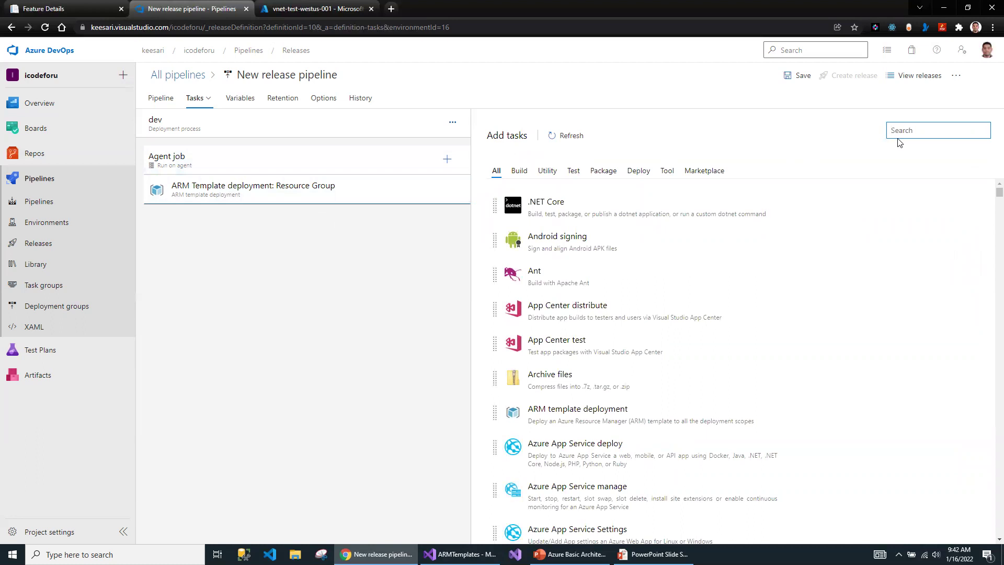
type("ARM")
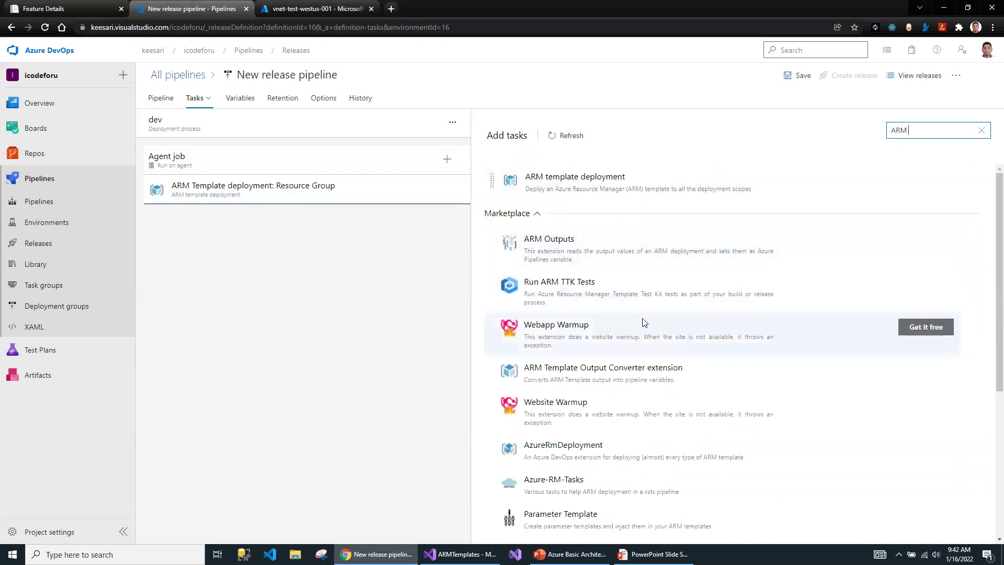
left_click(566, 186)
left_click(904, 185)
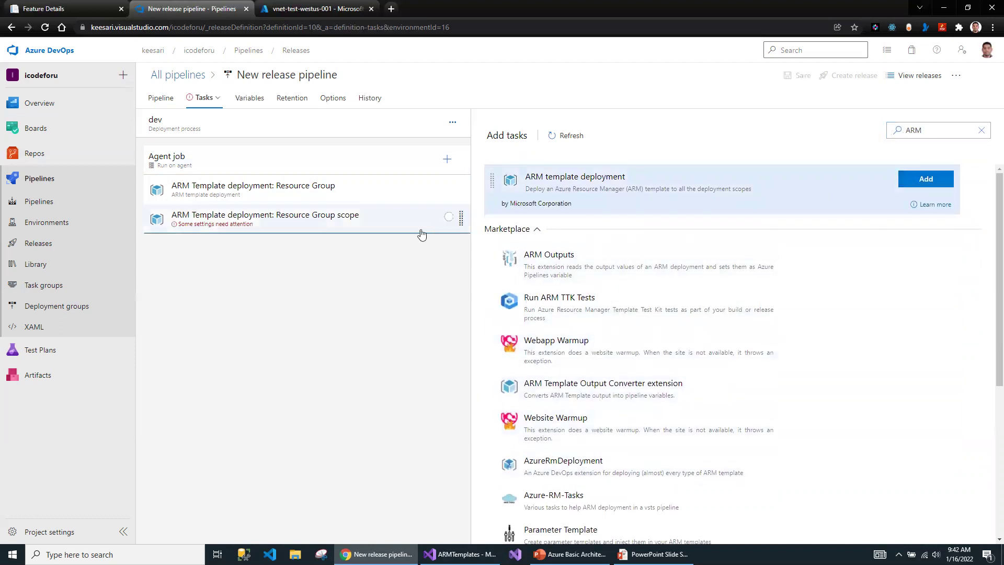
Step: Set the new ARM deployment task's Azure Resource Manager connection and subscription to anji-cloud
left_click(325, 224)
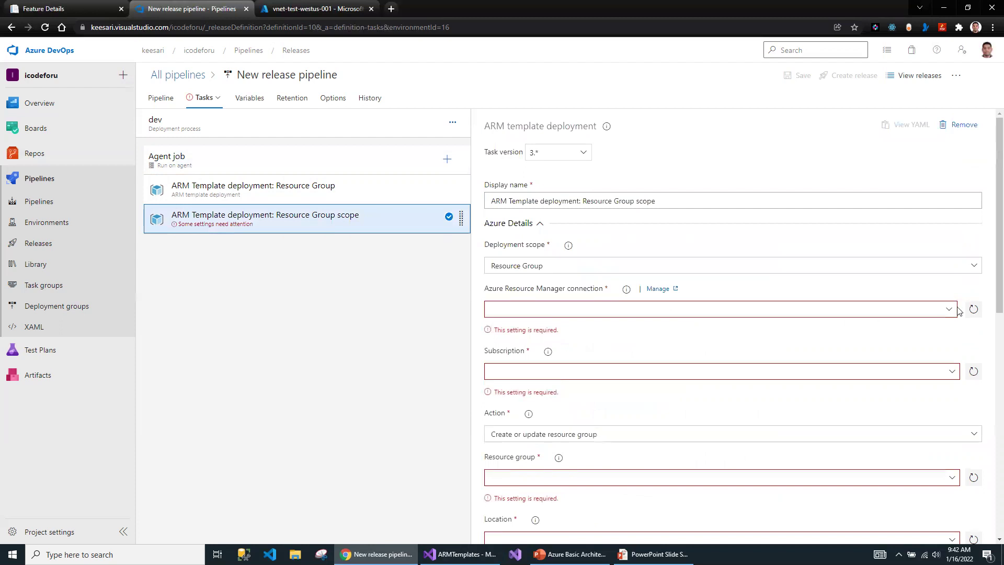
left_click(949, 309)
left_click(578, 340)
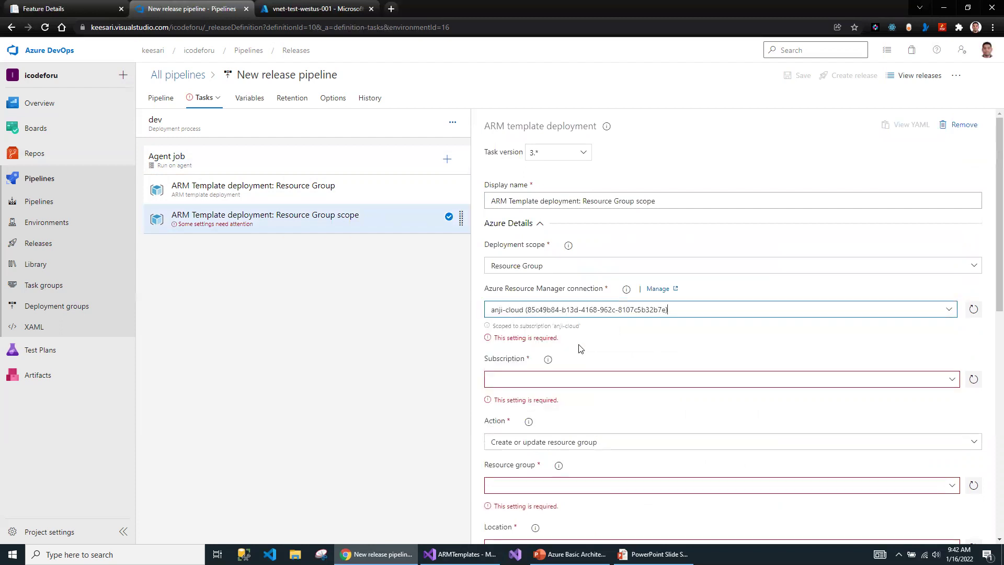
left_click(951, 361)
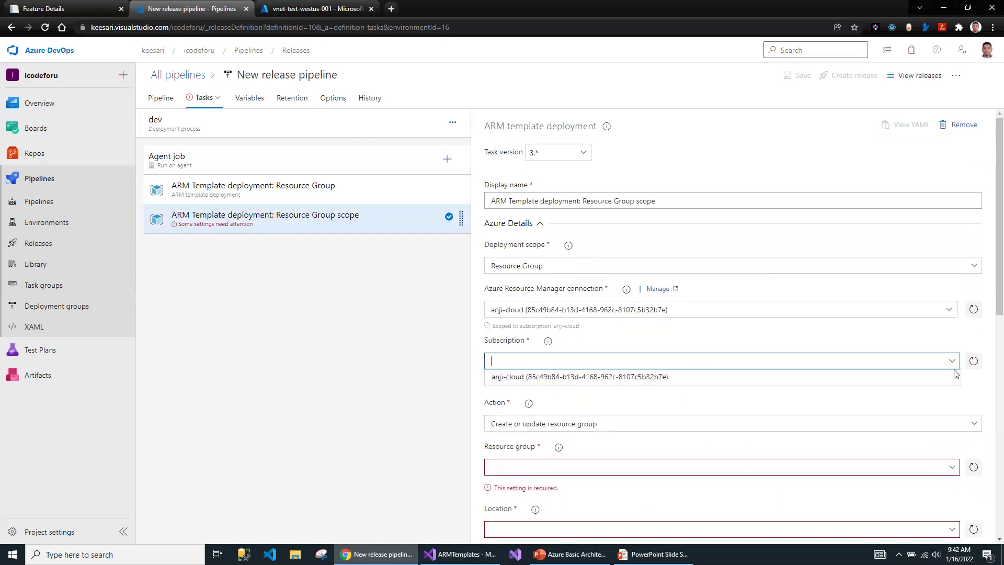
left_click(954, 376)
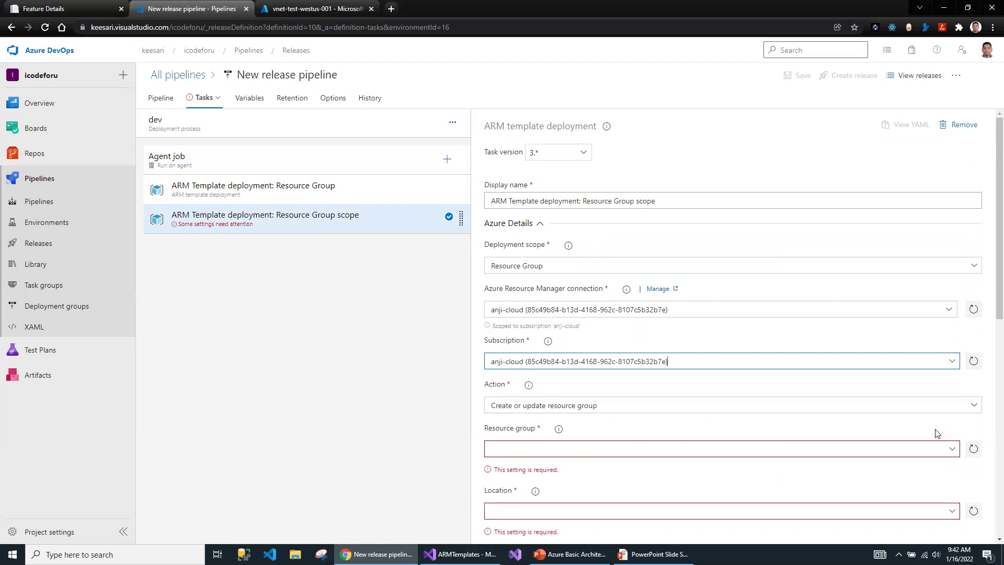
Step: Set the second deployment task's resource group to rg-icodelab-dev-001 and its location to West US
scroll(602, 398, "down", 2)
left_click(952, 362)
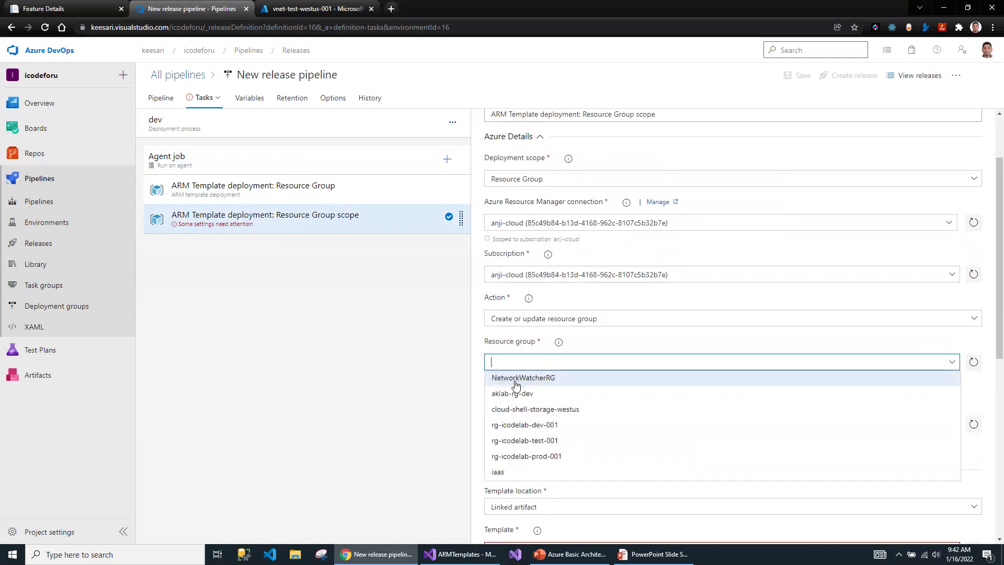
left_click(531, 425)
scroll(630, 405, "down", 2)
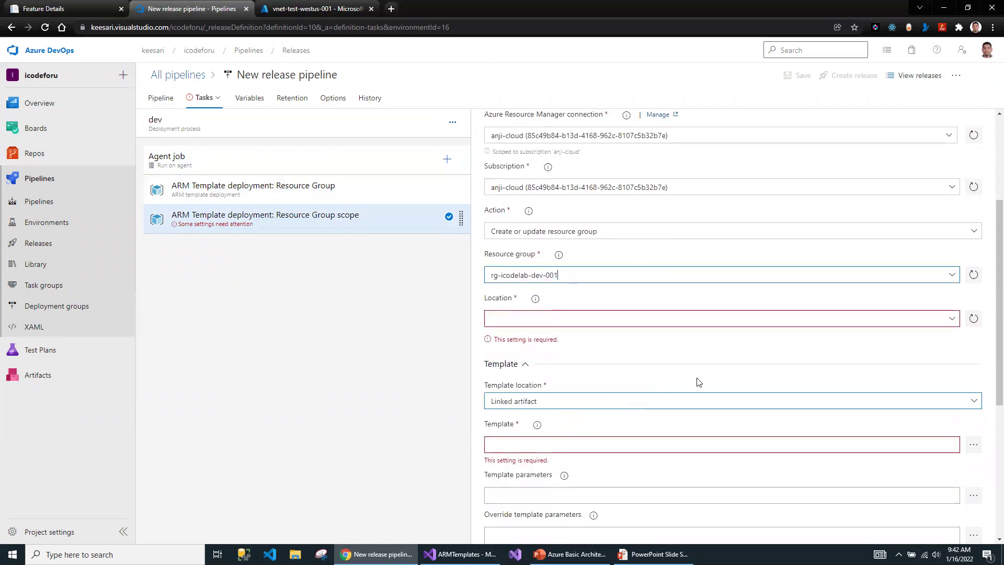
left_click(952, 320)
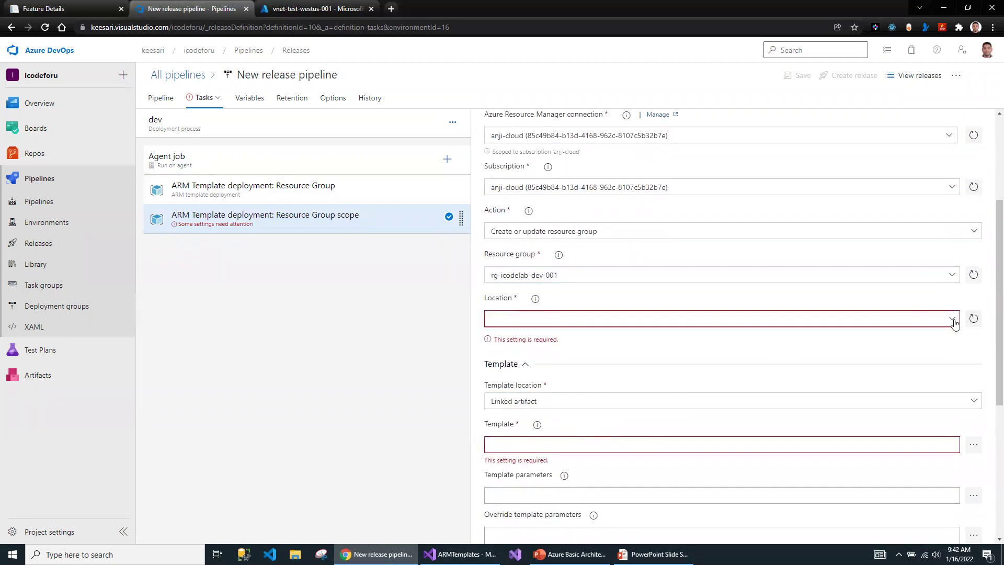
type("West US")
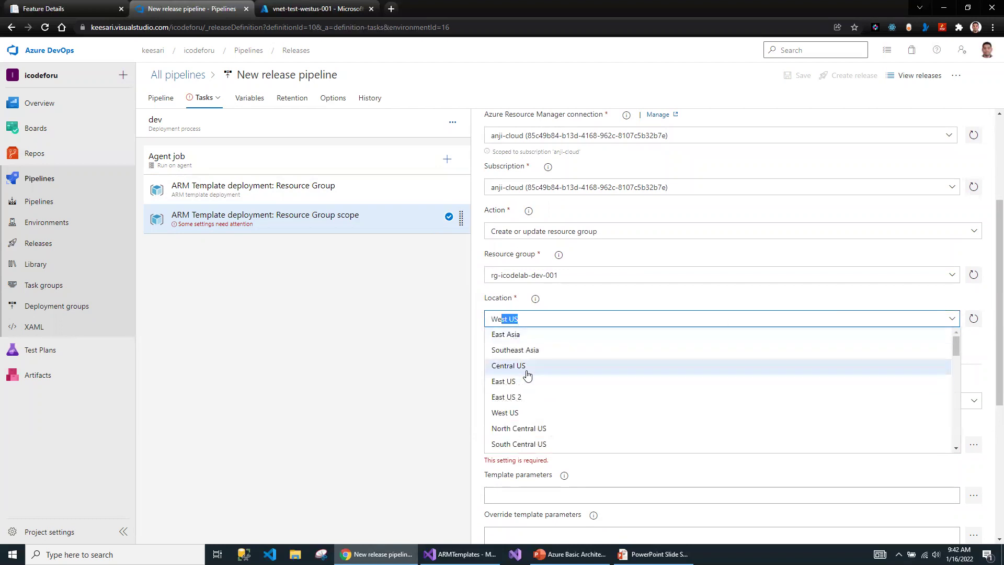
key("Return")
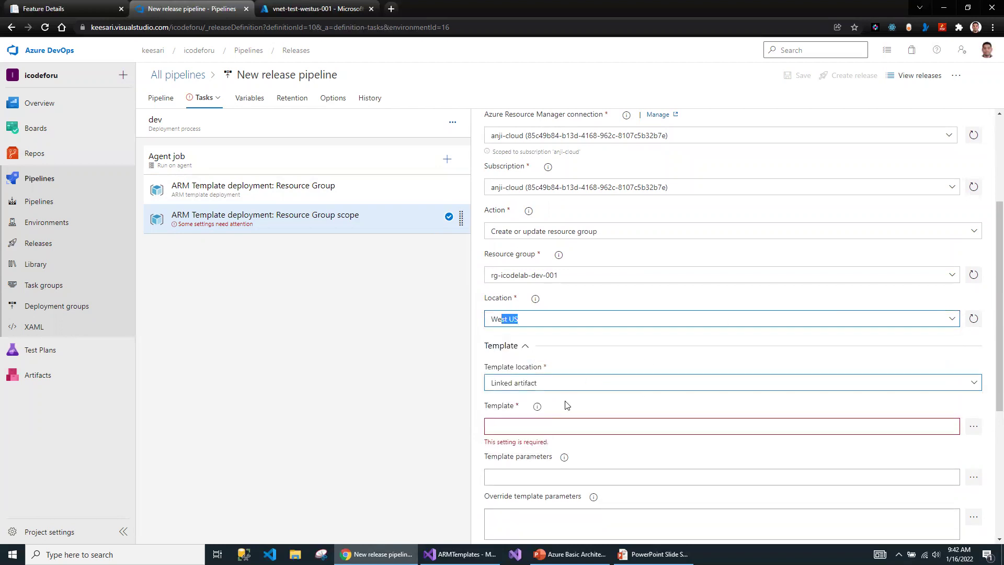
Step: Choose azuredeploy.json from drop/2.vnet-subnets in the _ARMTempletes-CI-1 artifact as the task's template file
left_click(972, 427)
left_click(385, 220)
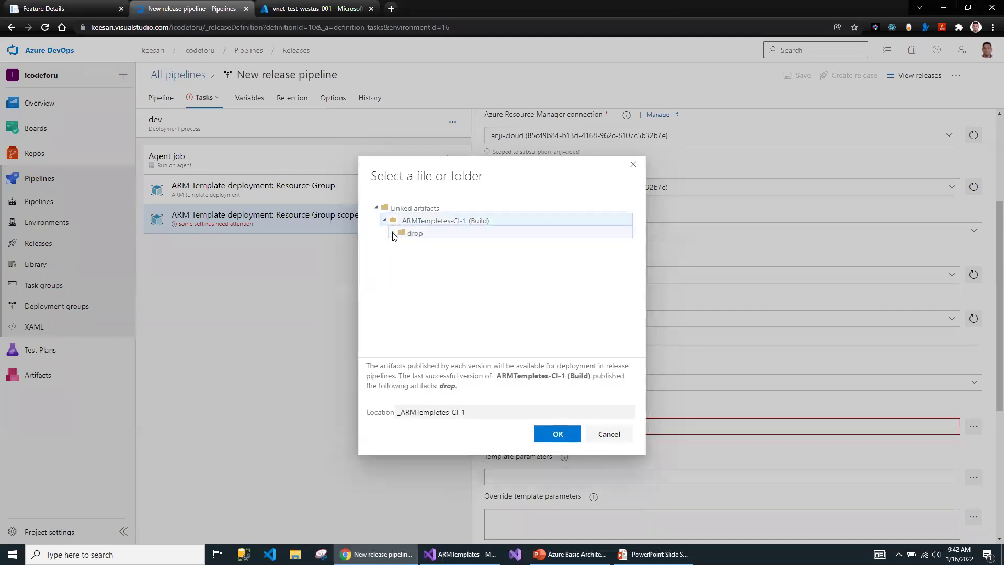
left_click(393, 233)
left_click(402, 258)
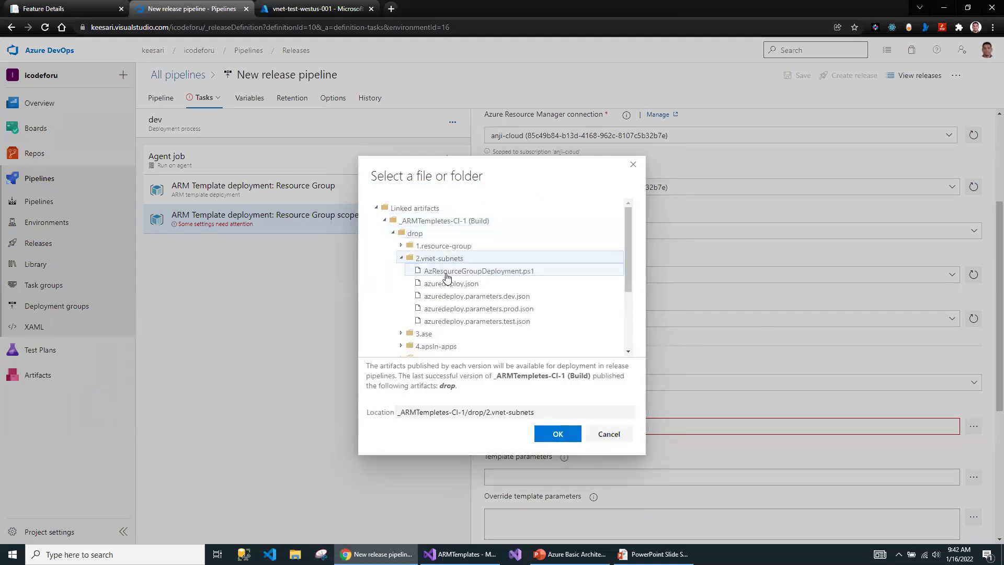
left_click(449, 283)
left_click(557, 433)
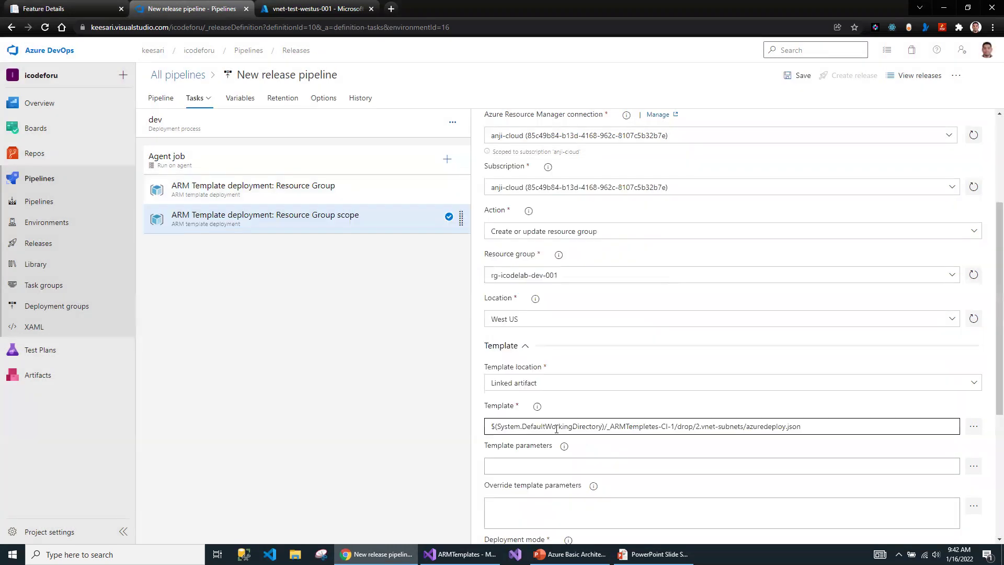
Step: Rename the second task's display name to "ARM Template deployment: Create vnet"
scroll(642, 201, "up", 3)
left_click_drag(582, 201, 731, 204)
key("BackSpace")
type("Craet")
key("BackSpace")
key("BackSpace")
key("BackSpace")
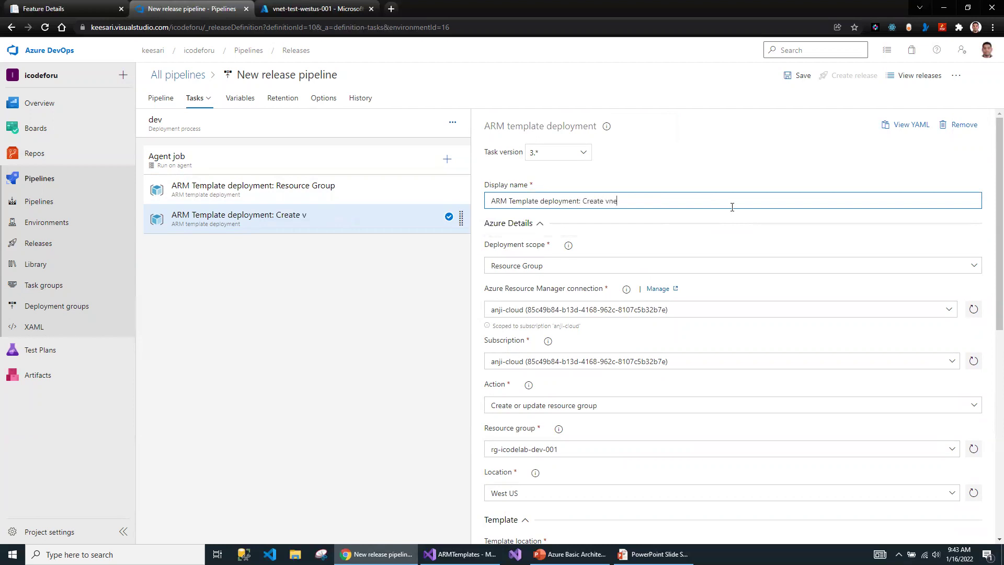
Step: Choose azuredeploy.parameters.dev.json from drop/2.vnet-subnets in the _ARMTempletes-CI-1 artifact as the Create vnet task's template parameters file
scroll(683, 351, "down", 5)
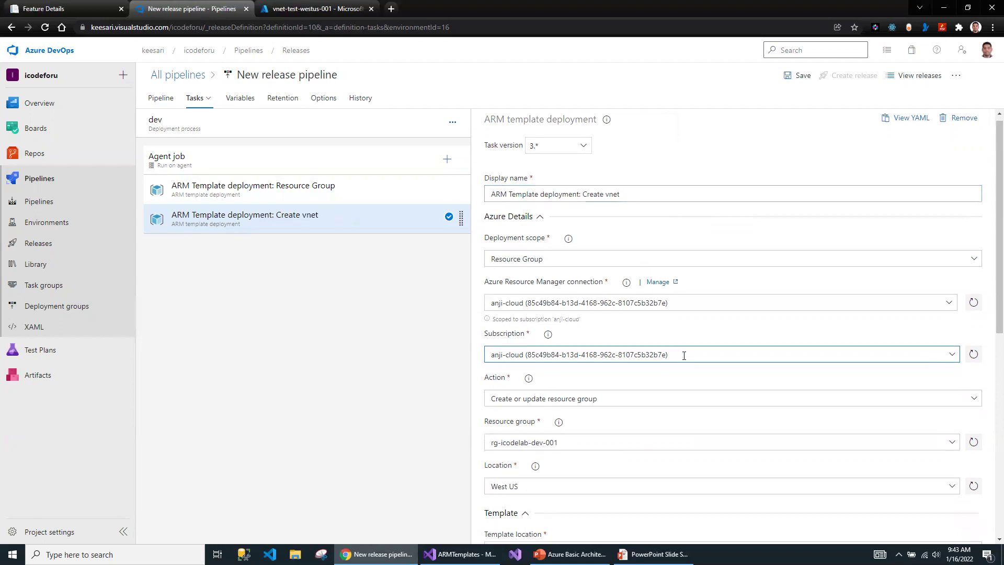
left_click(973, 380)
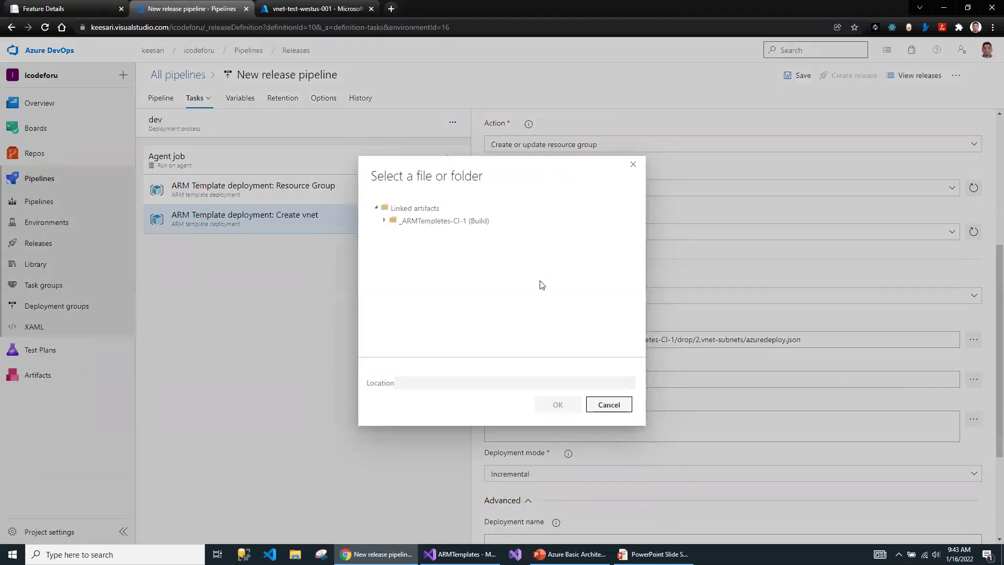
left_click(385, 224)
left_click(395, 233)
left_click(403, 258)
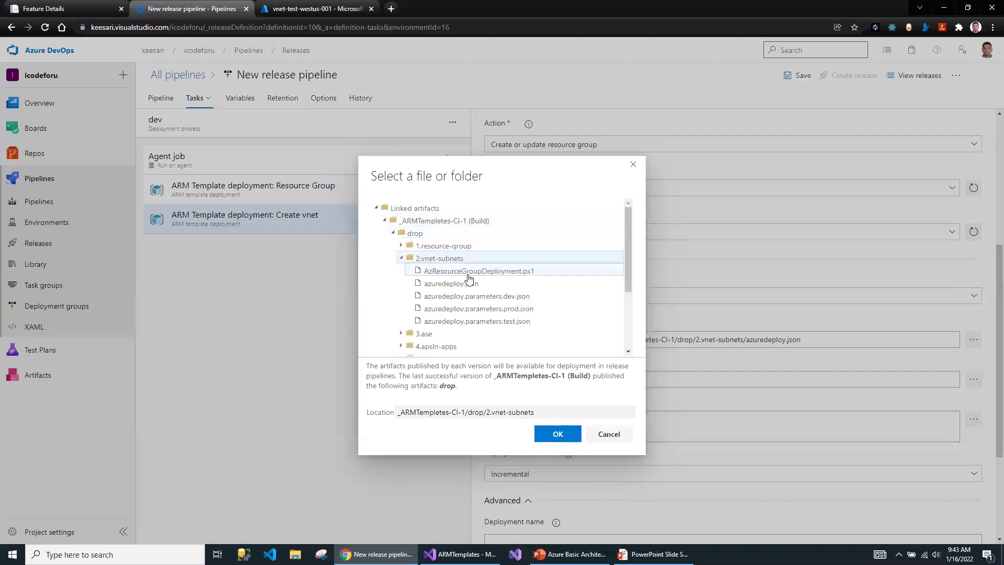
left_click(512, 298)
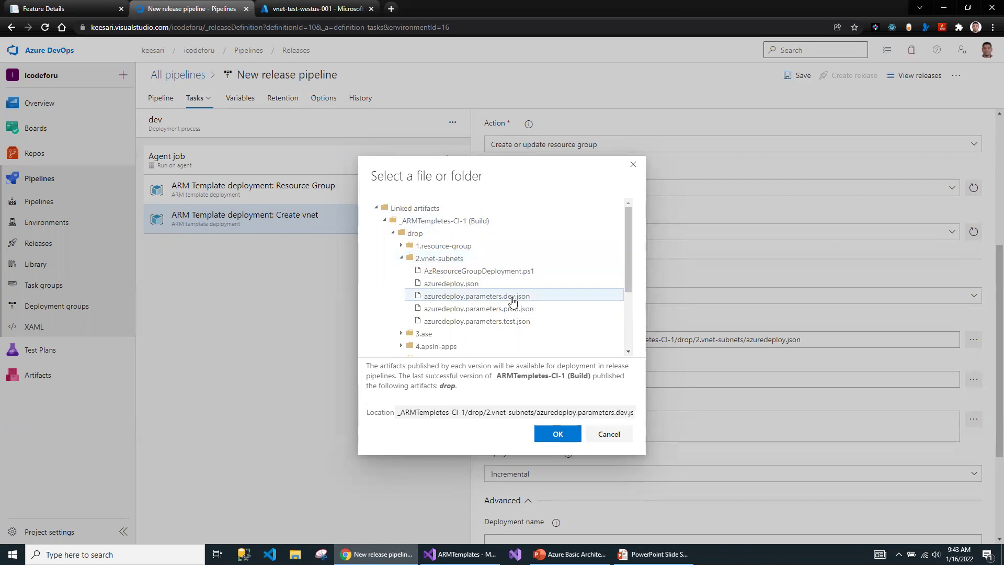
left_click(557, 434)
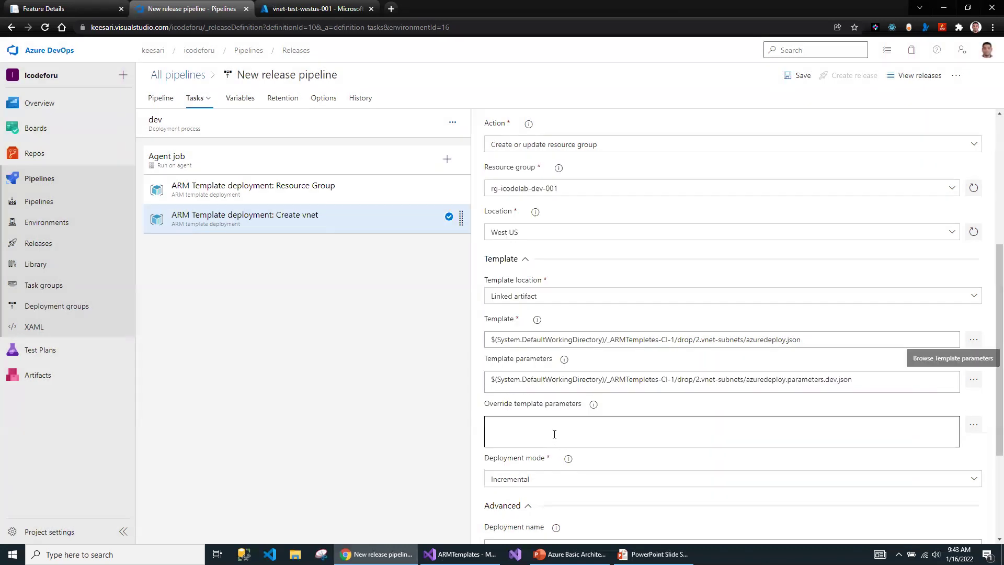
Step: Review the Create vnet task's settings and save the release pipeline
scroll(538, 382, "down", 3)
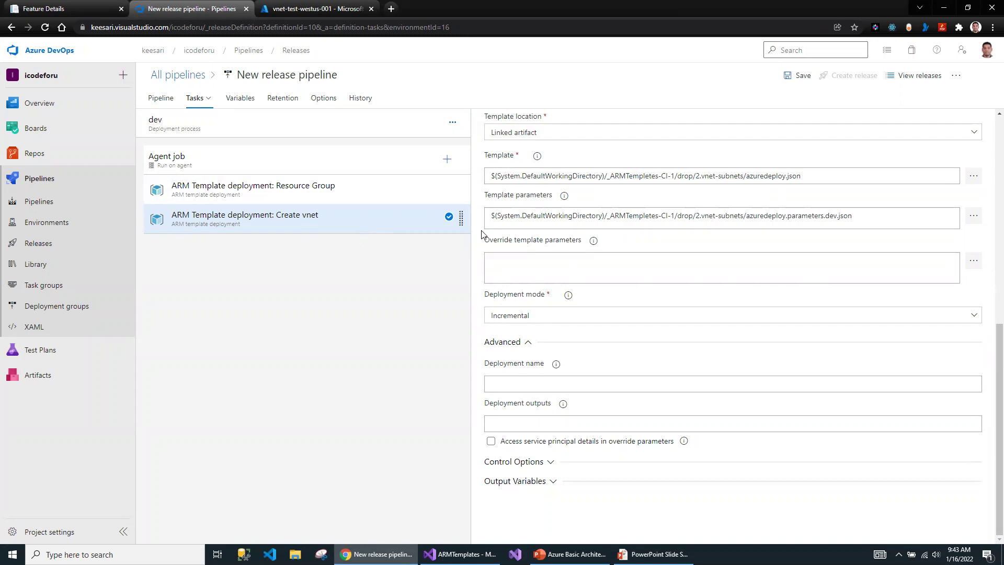
scroll(484, 235, "up", 5)
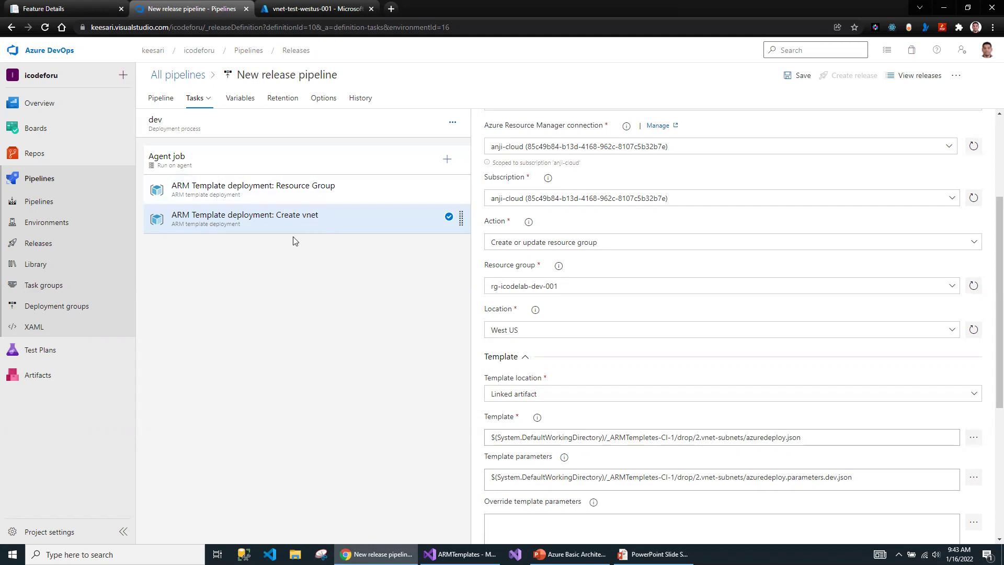
scroll(718, 159, "up", 3)
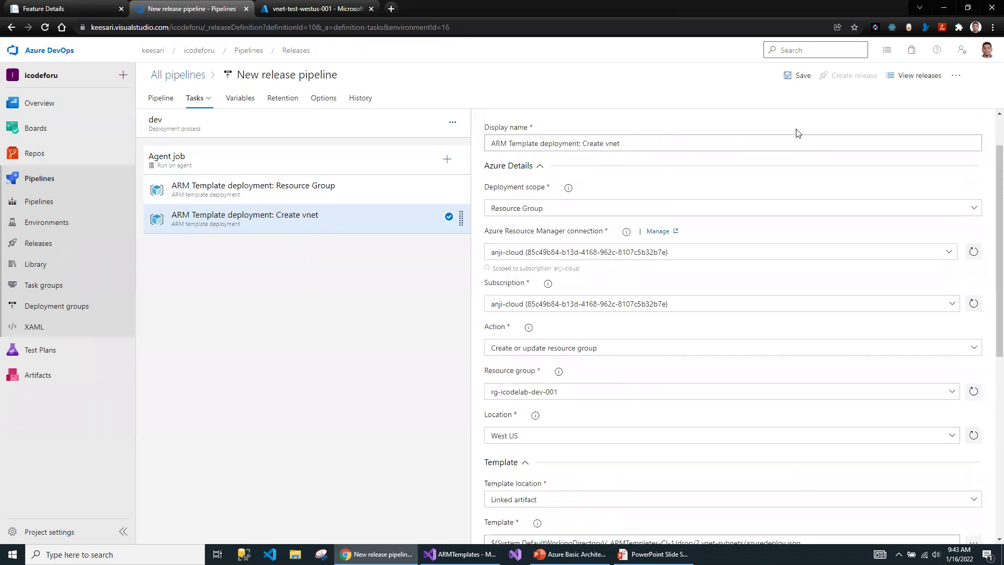
left_click(794, 77)
left_click(548, 332)
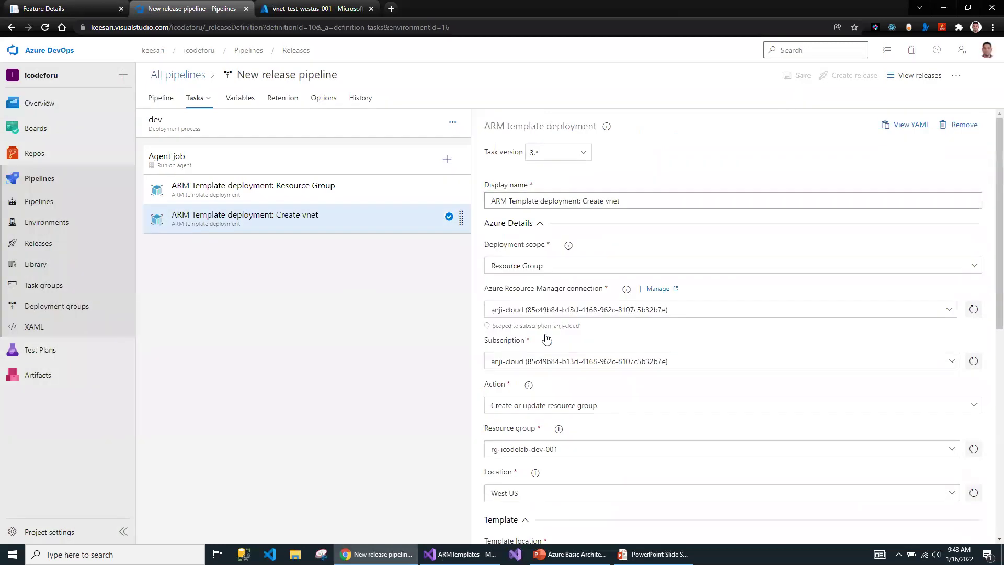
Step: Create a new release from the release pipeline and open that release's progress page
left_click(162, 103)
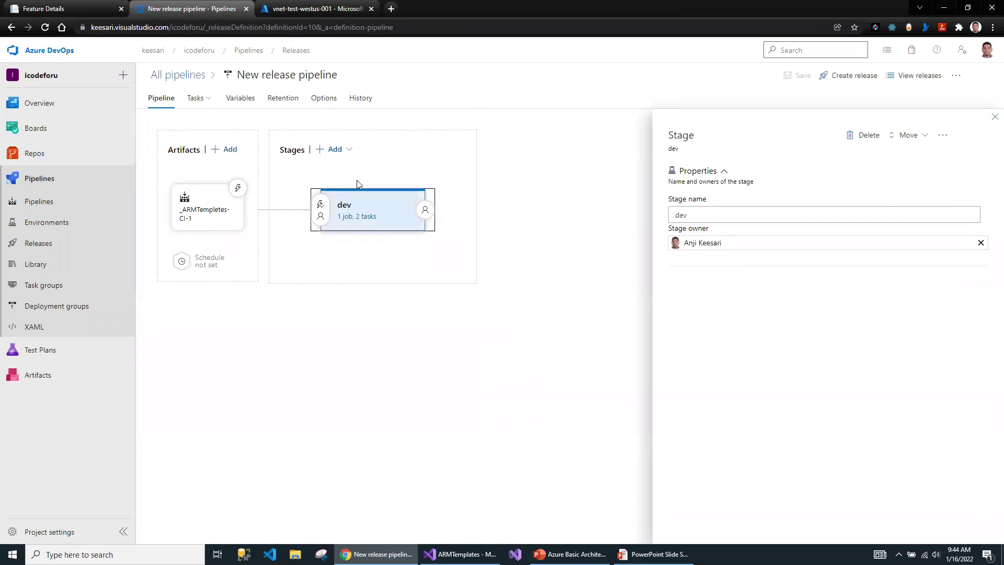
left_click(851, 82)
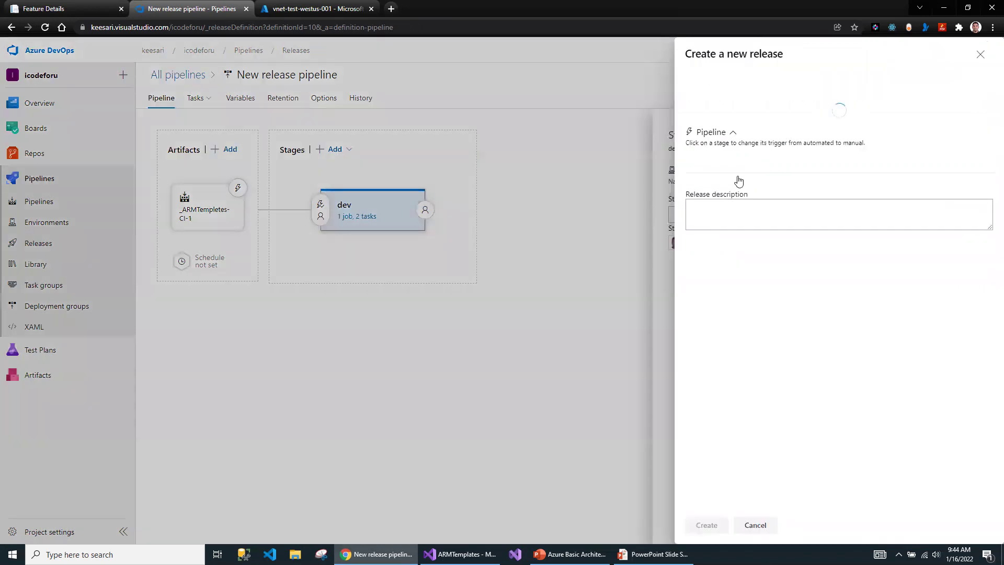
left_click(706, 525)
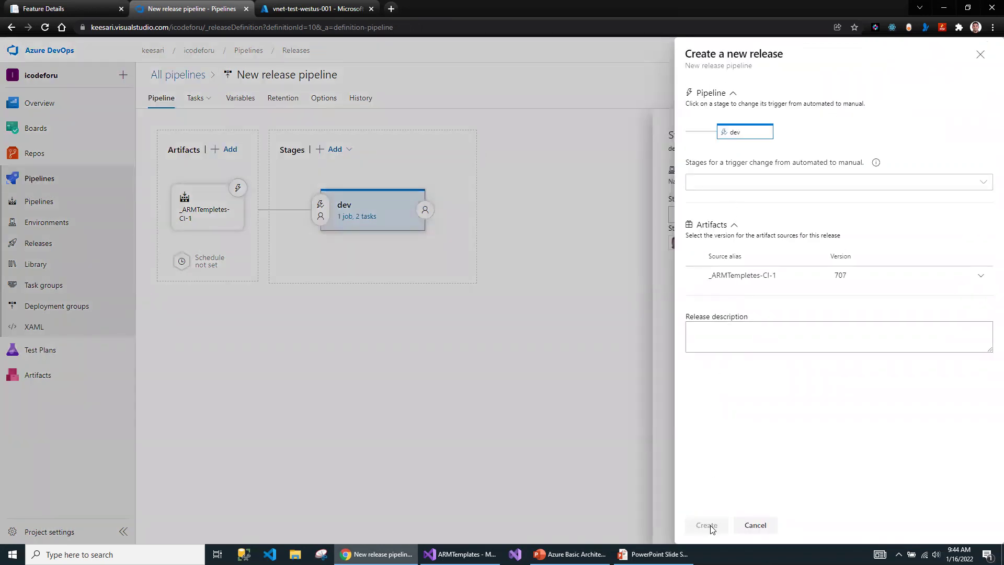
left_click(196, 105)
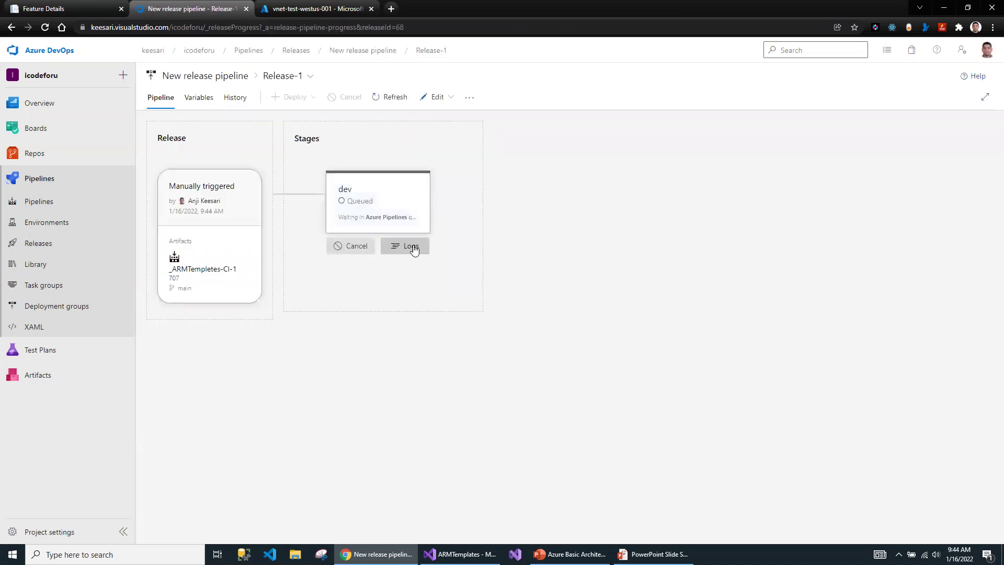
Step: Open the dev stage's logs and examine the Agent job output for the Resource Group deployment, including its template files and validation
left_click(413, 247)
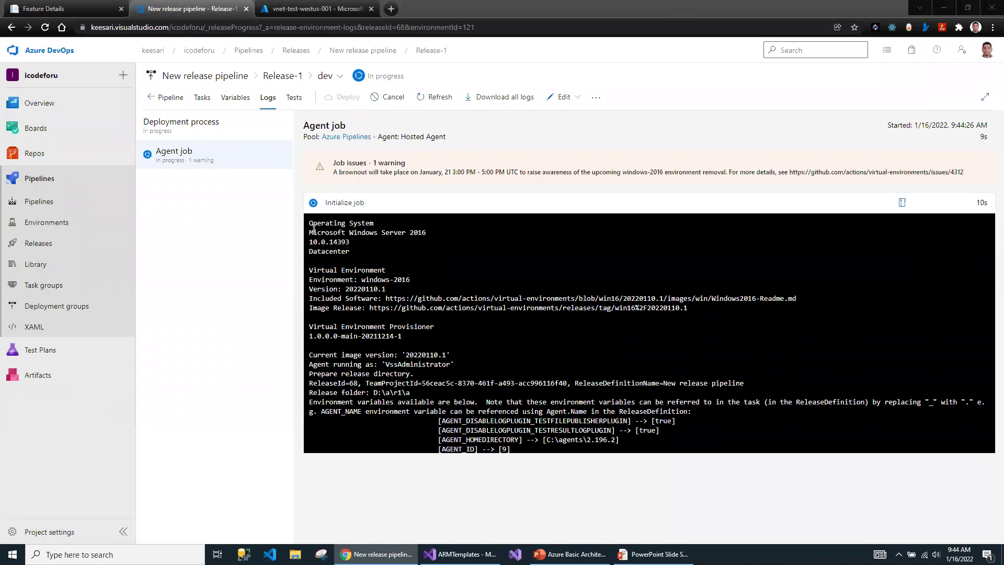
left_click_drag(387, 272, 309, 271)
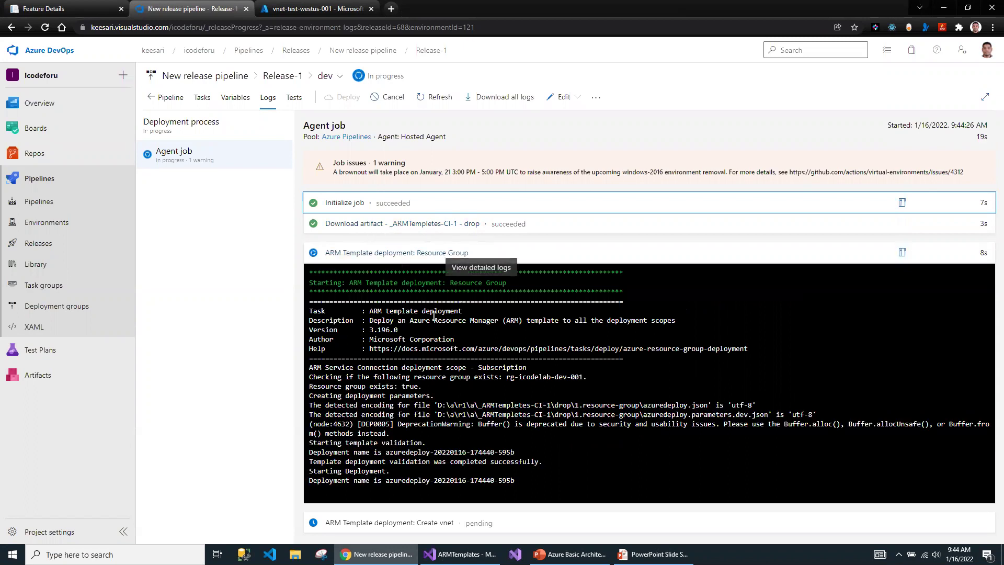
left_click_drag(644, 406, 773, 406)
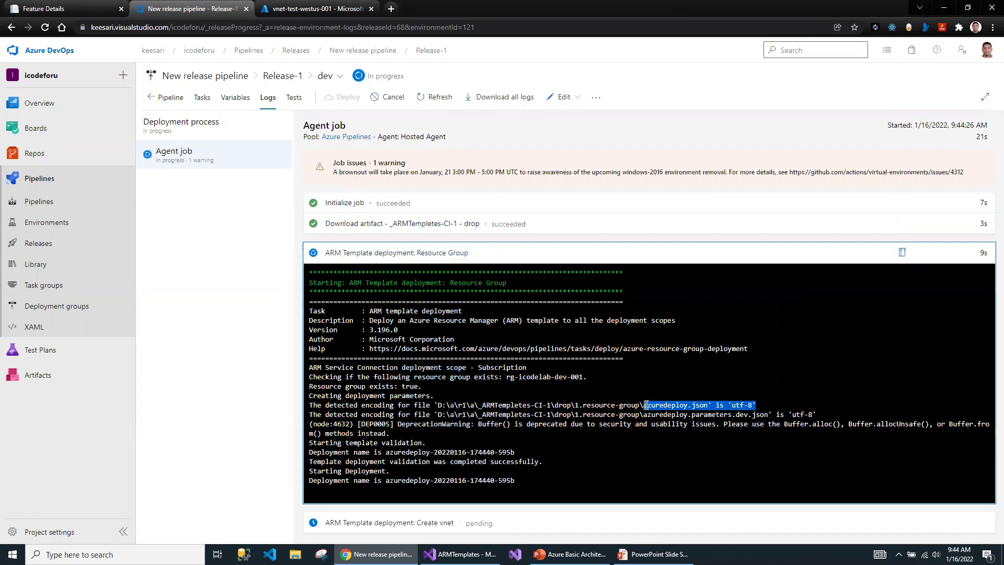
left_click_drag(648, 414, 825, 414)
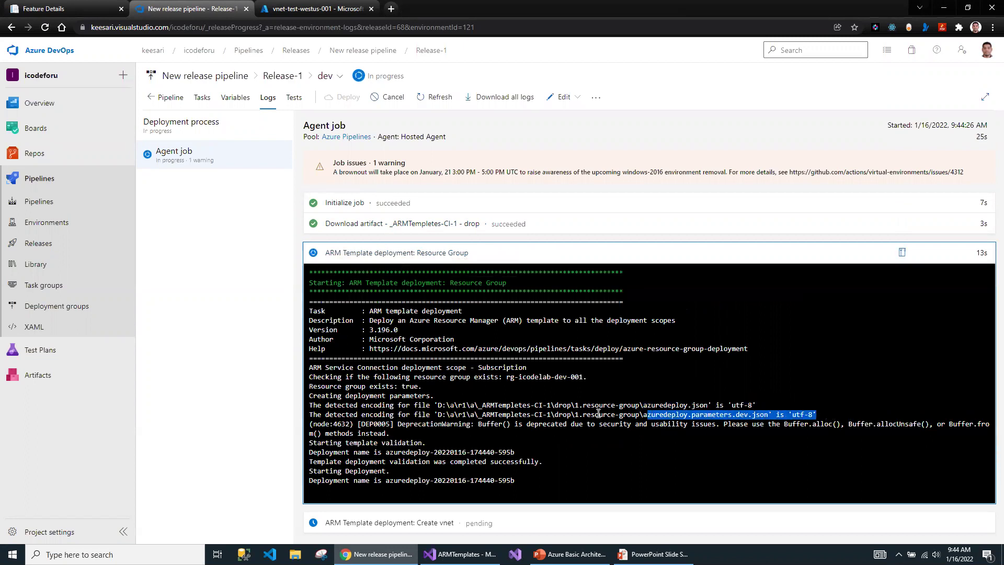
left_click_drag(317, 462, 553, 460)
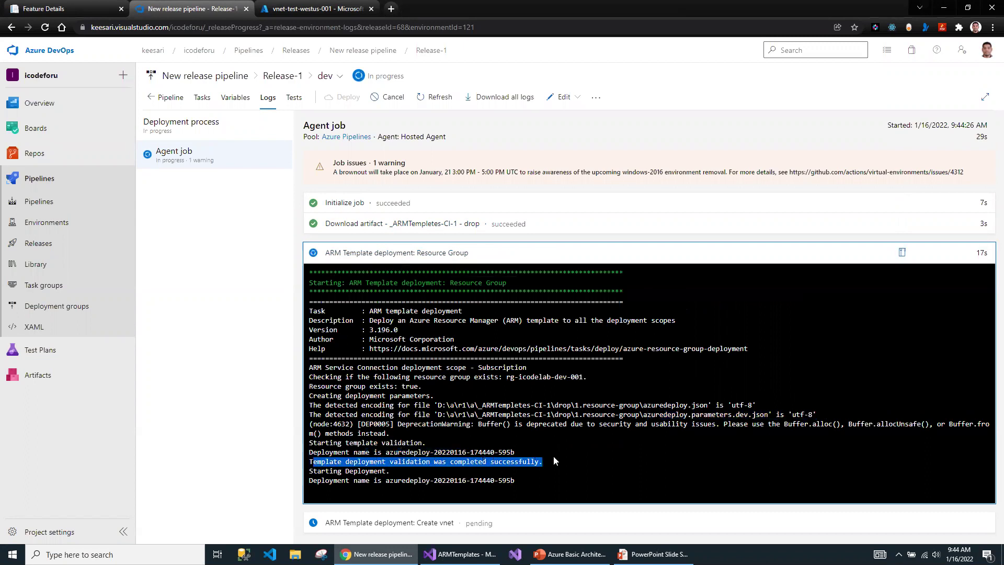
left_click_drag(406, 462, 411, 470)
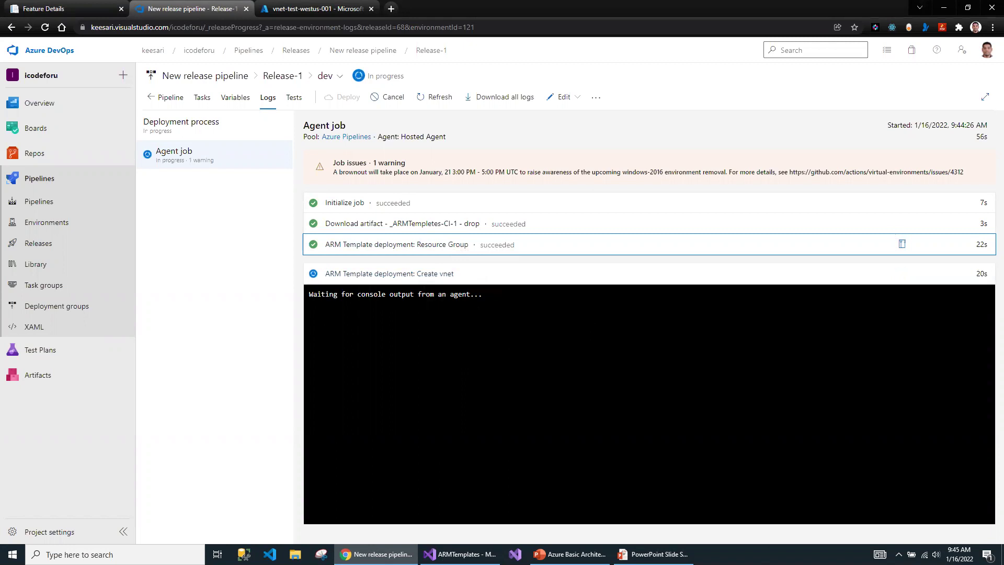
Step: Switch to the Azure portal and open the rg-icodelab-dev-001 resource group to check its deployed resources
left_click(289, 10)
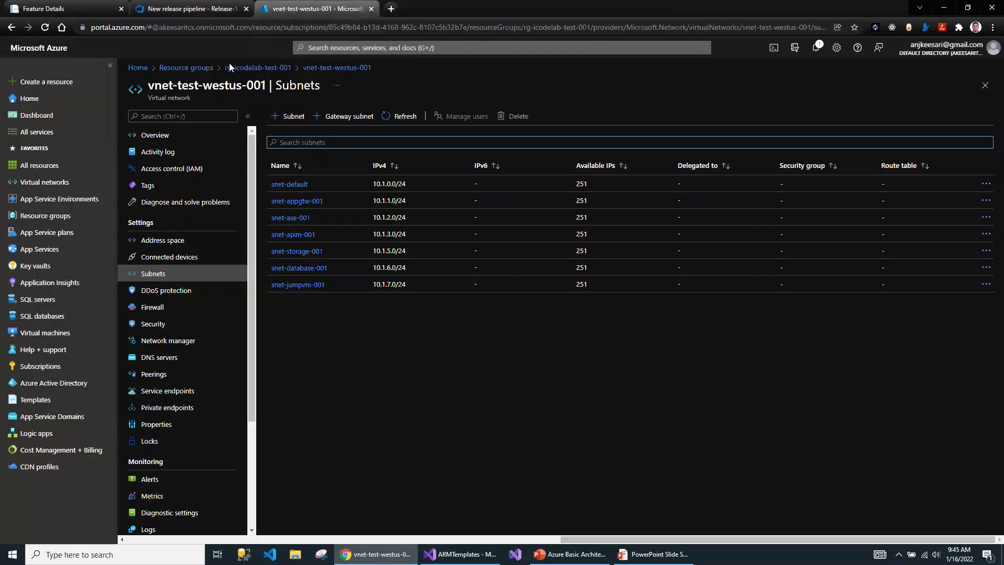
left_click(33, 217)
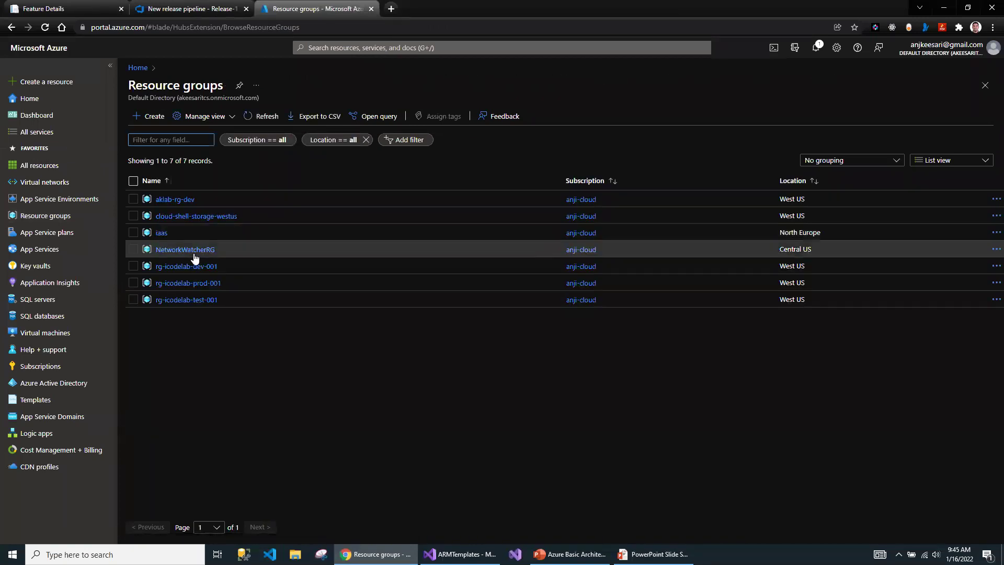
left_click(180, 267)
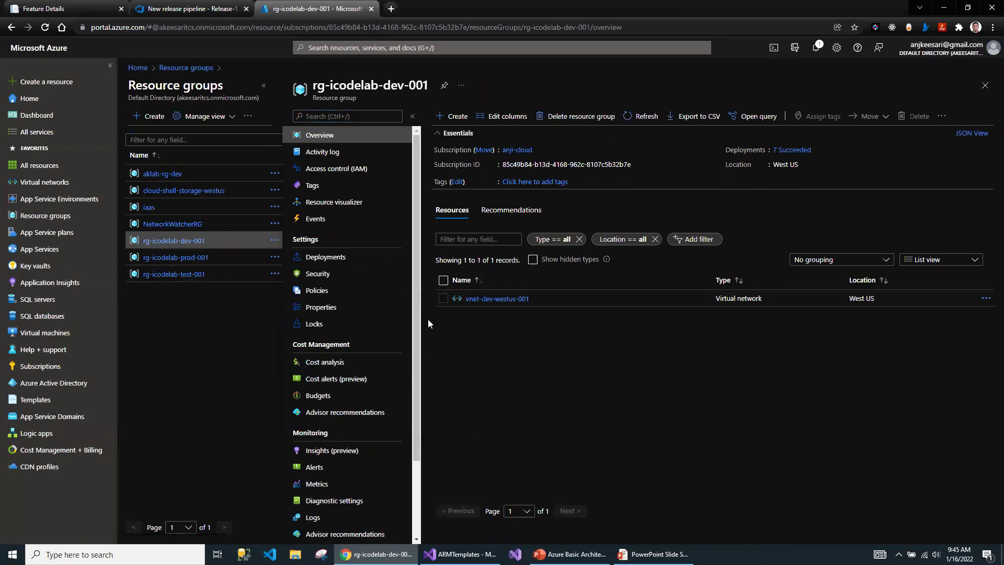
Step: Return to the Release-1 dev logs and examine the Create vnet deployment output, including its template files, validation and deployment lines
left_click(193, 9)
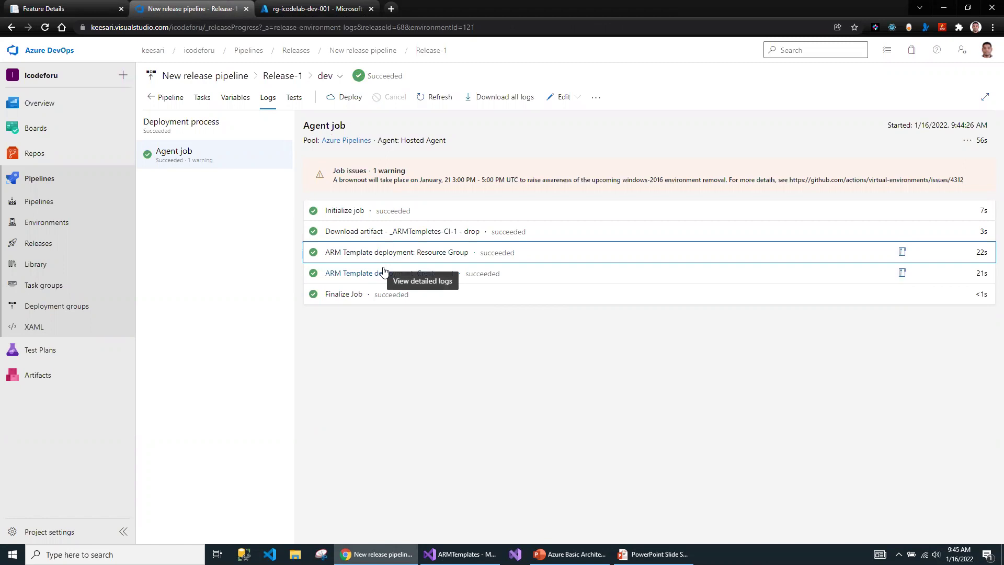
left_click(293, 8)
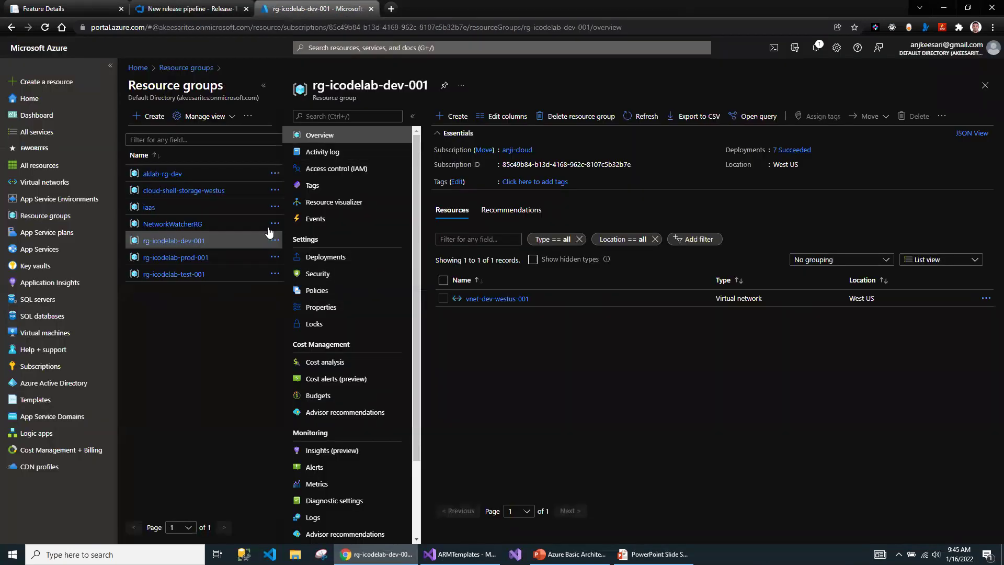
left_click(228, 6)
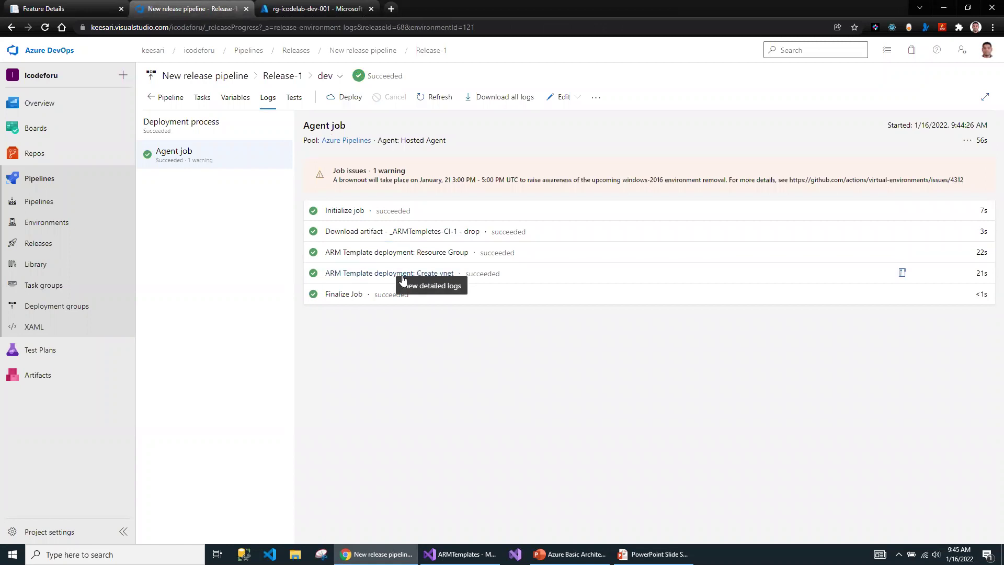
left_click(415, 276)
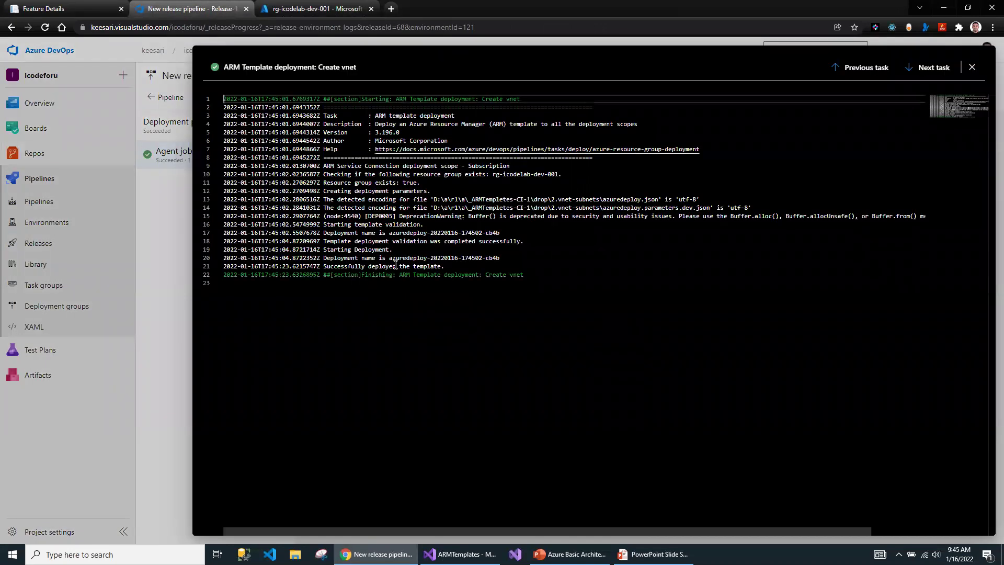
left_click_drag(547, 200, 700, 199)
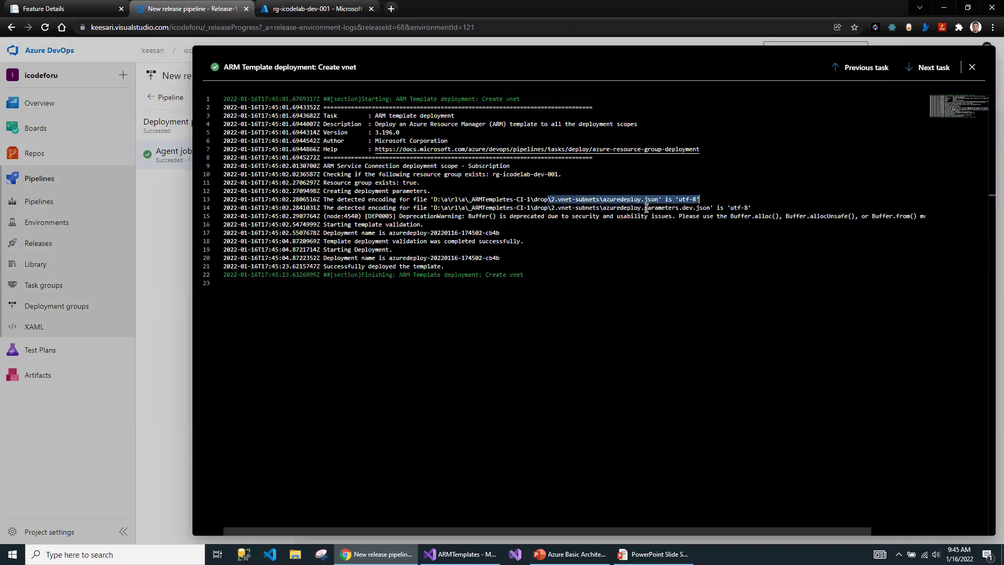
left_click_drag(586, 200, 700, 200)
left_click_drag(542, 206, 752, 205)
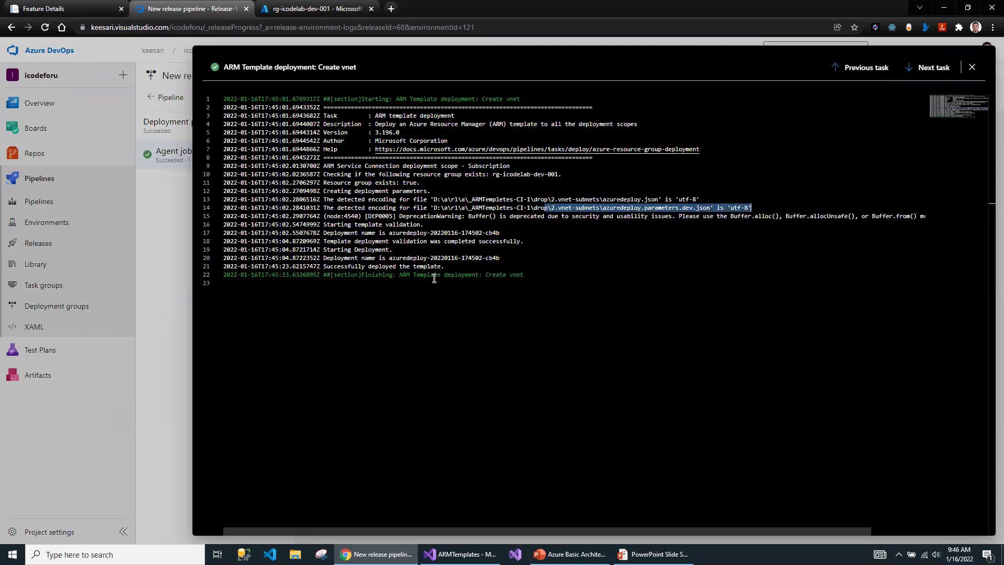
left_click_drag(524, 241, 302, 241)
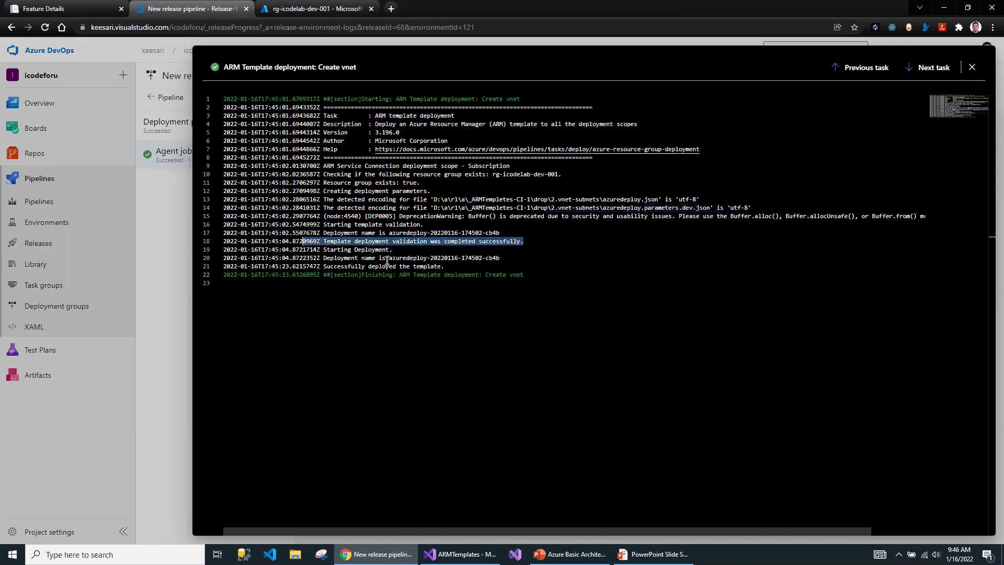
left_click_drag(399, 253, 464, 264)
left_click(972, 67)
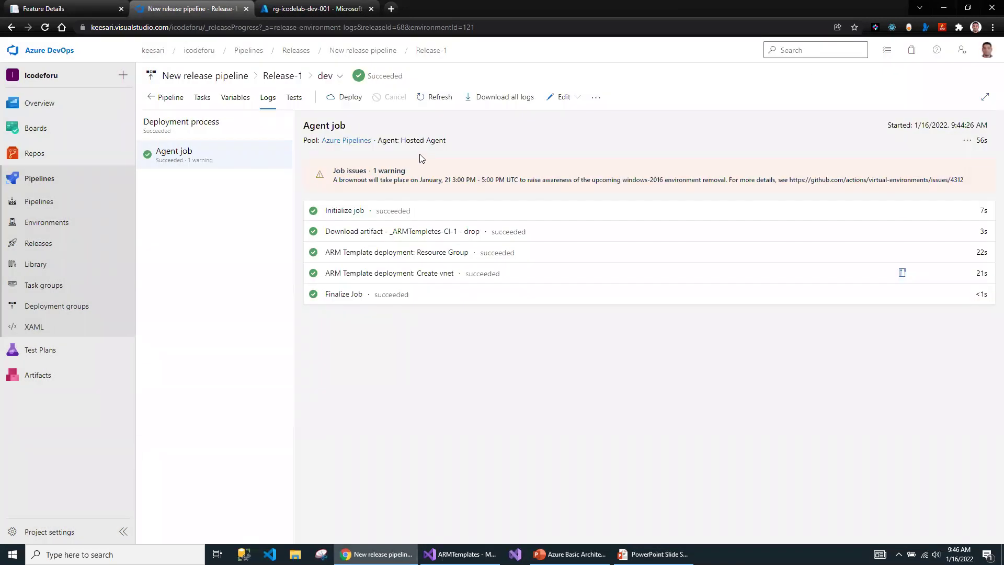
Step: Open the release pipeline for editing, rename it as ARMTempletes-CI-1 and save it without a comment
left_click(370, 51)
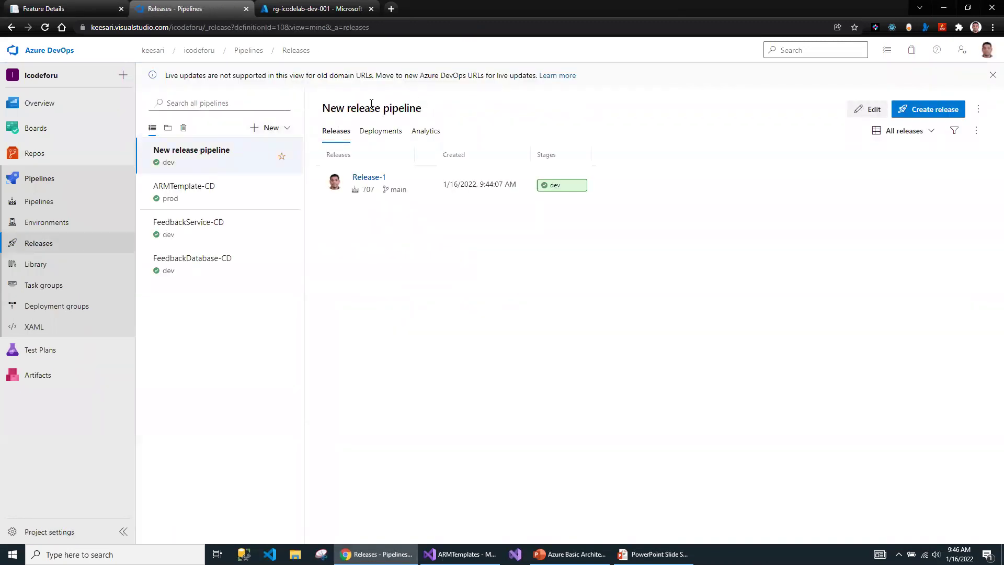
left_click(870, 108)
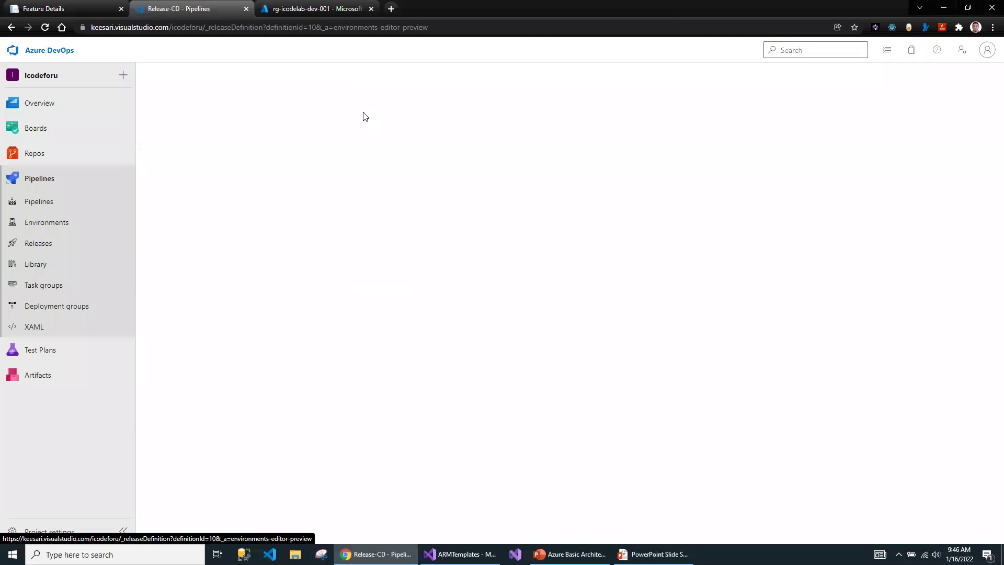
left_click(352, 84)
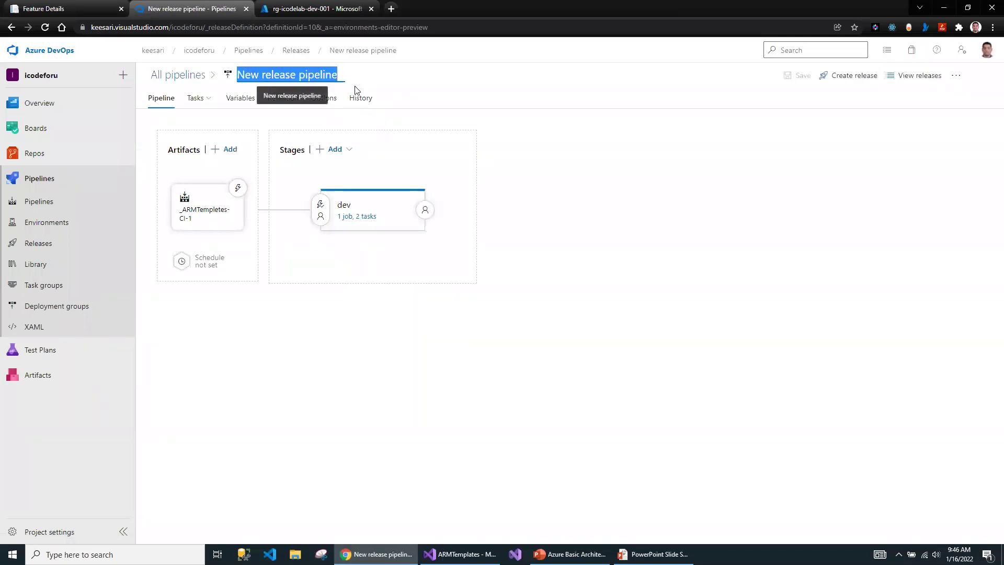
type("ARMTE")
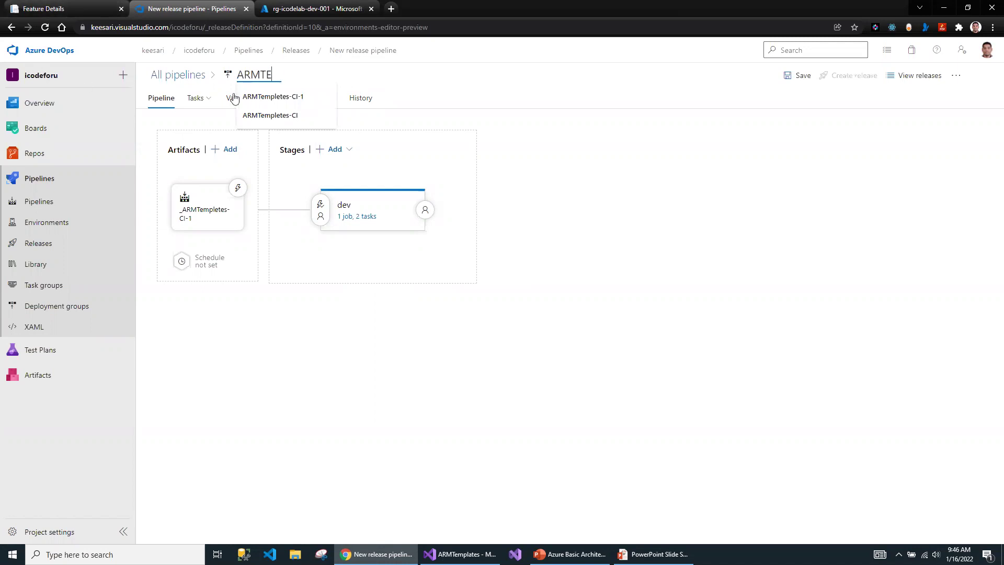
left_click(273, 97)
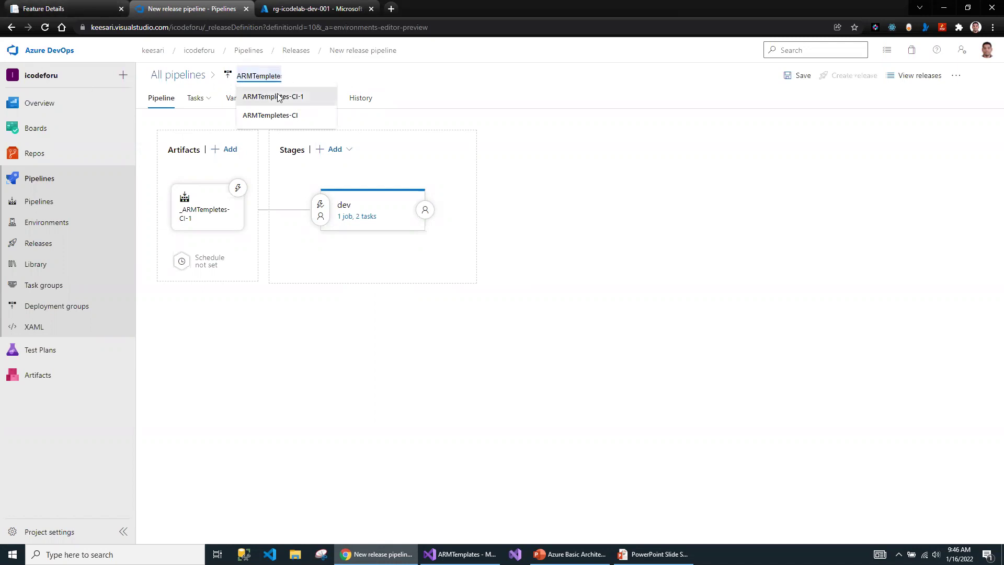
left_click(798, 75)
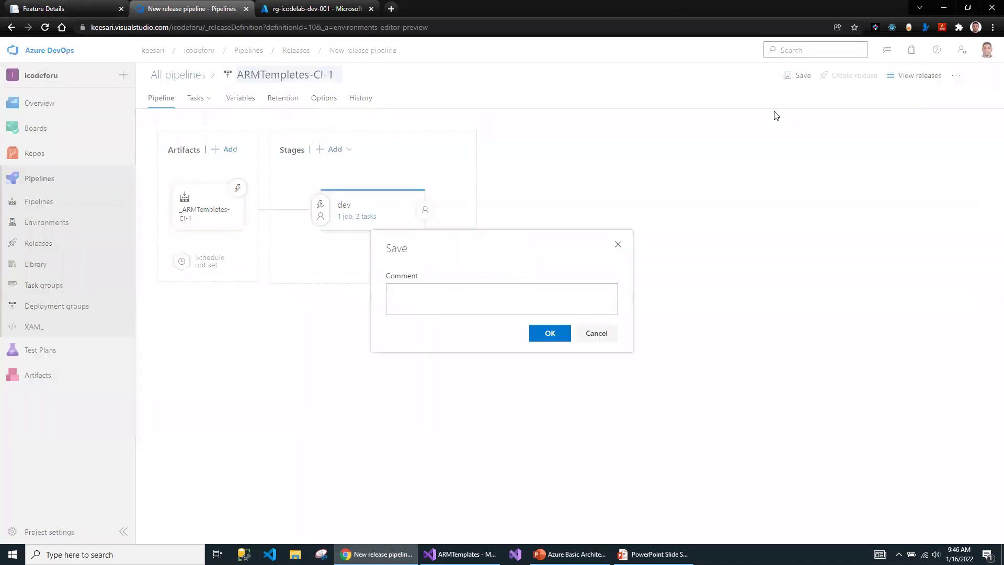
left_click(548, 331)
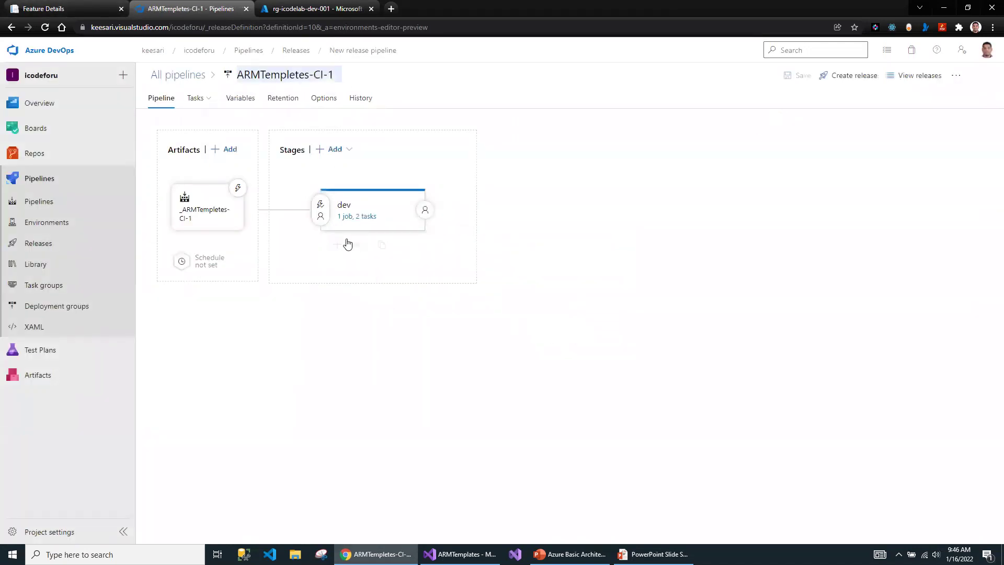
Step: Clone the dev stage in the release pipeline
mouse_move(347, 242)
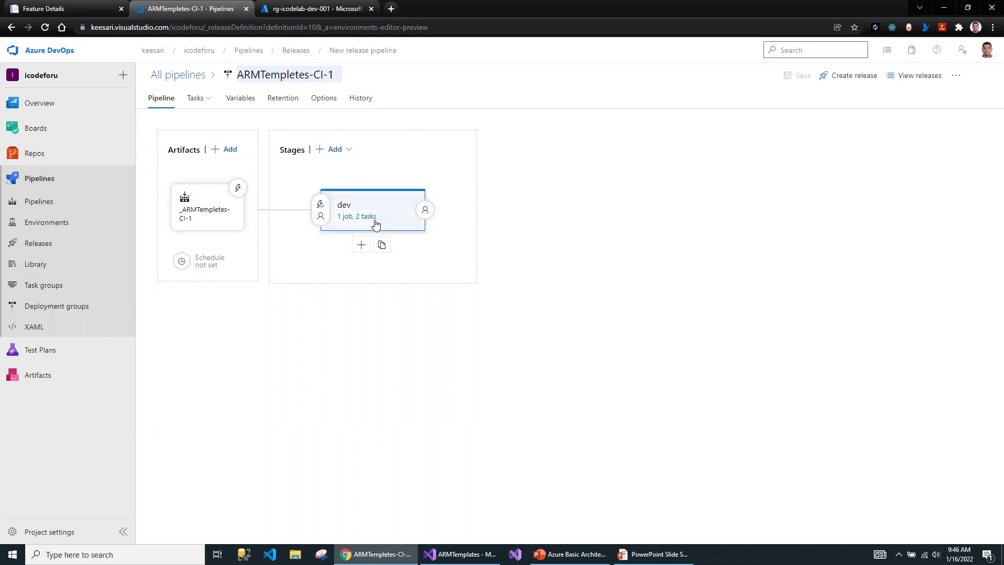
mouse_move(389, 247)
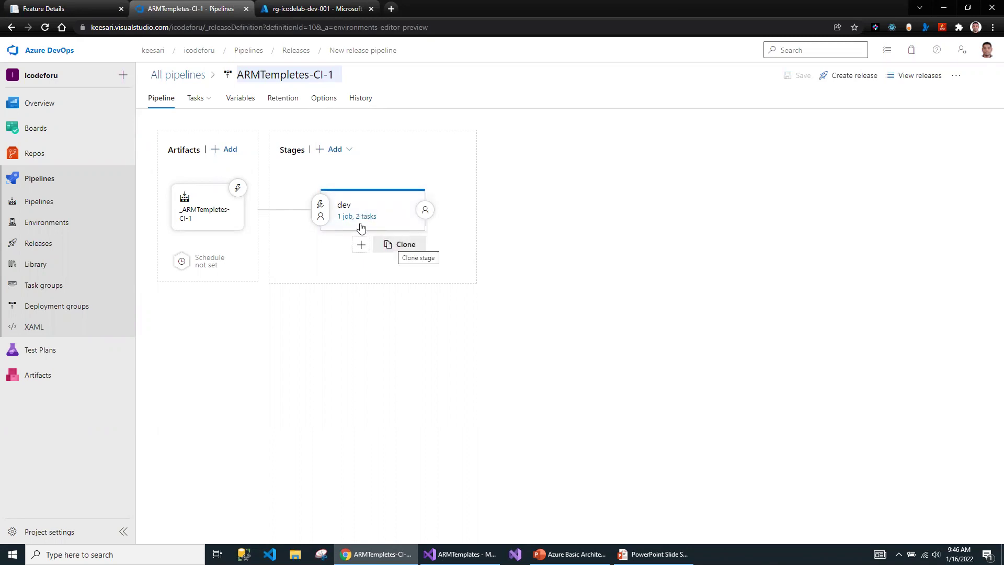
left_click(400, 245)
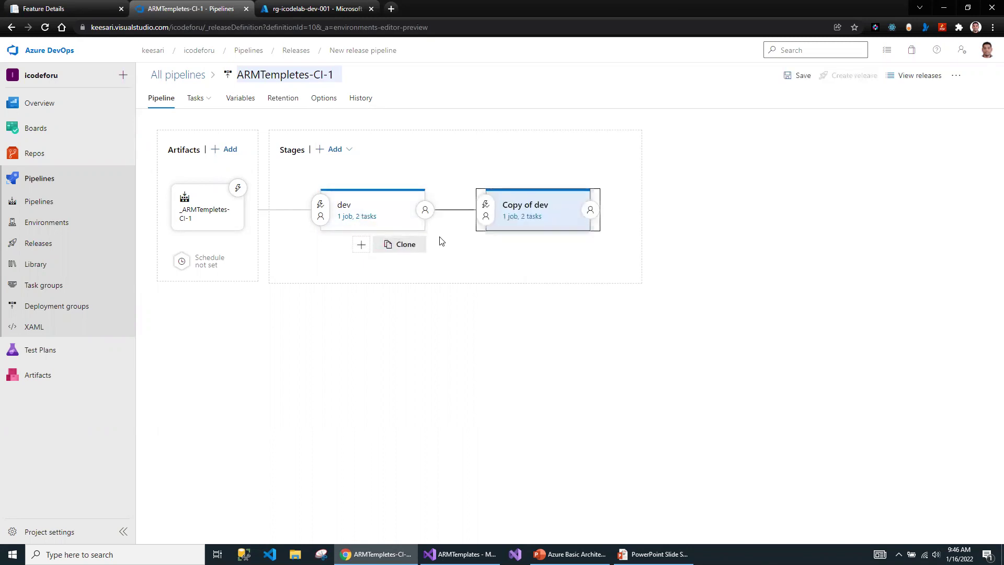
Step: Review dev's post-deployment conditions and the cloned stage's pre-deployment conditions, and rename the cloned stage as test
left_click(425, 210)
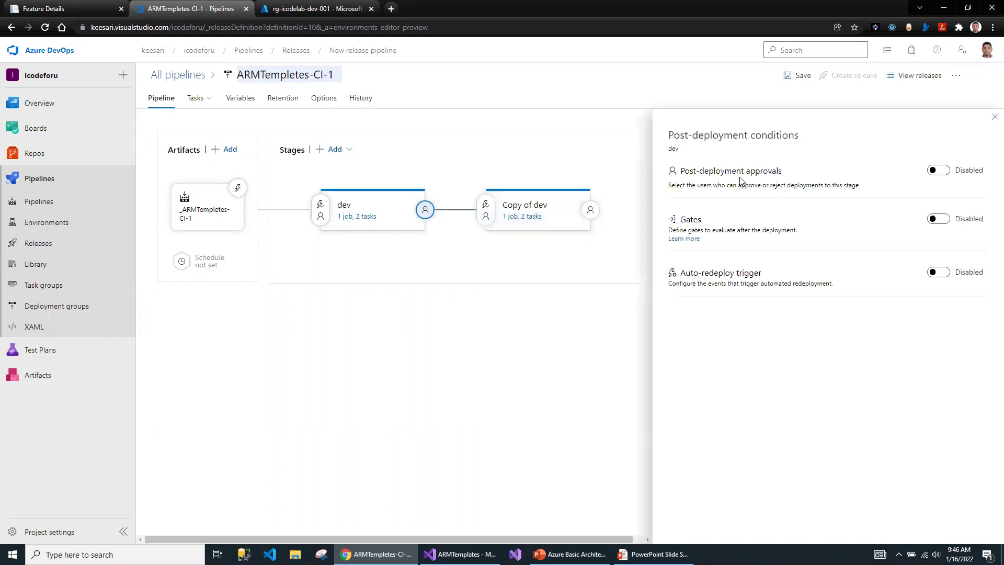
left_click(486, 209)
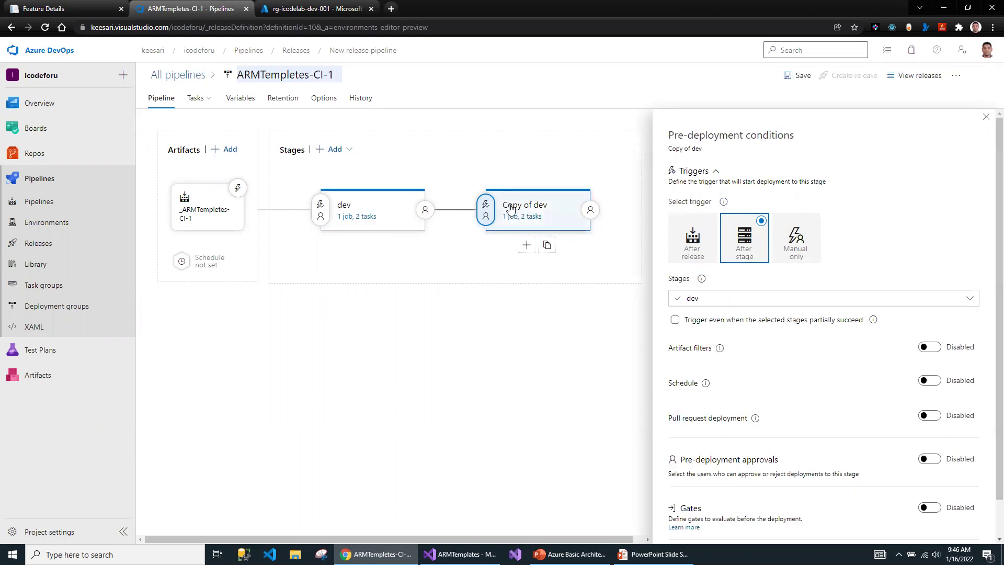
mouse_move(350, 209)
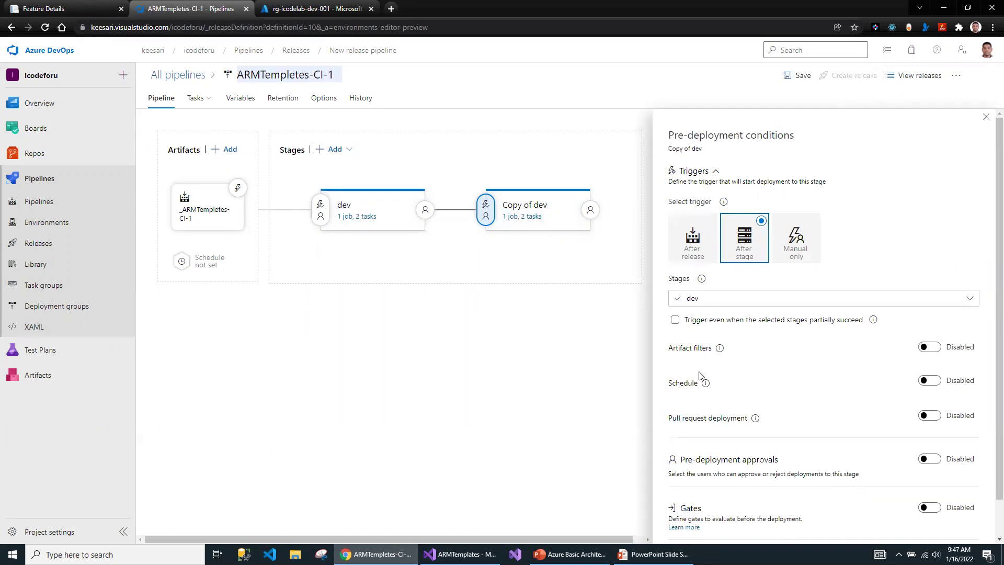
scroll(701, 378, "down", 1)
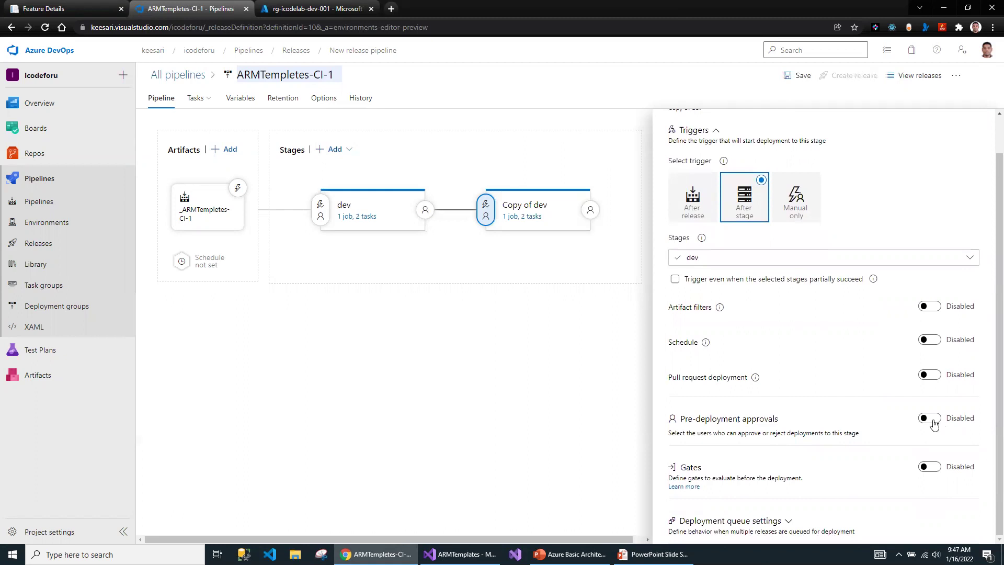
mouse_move(556, 236)
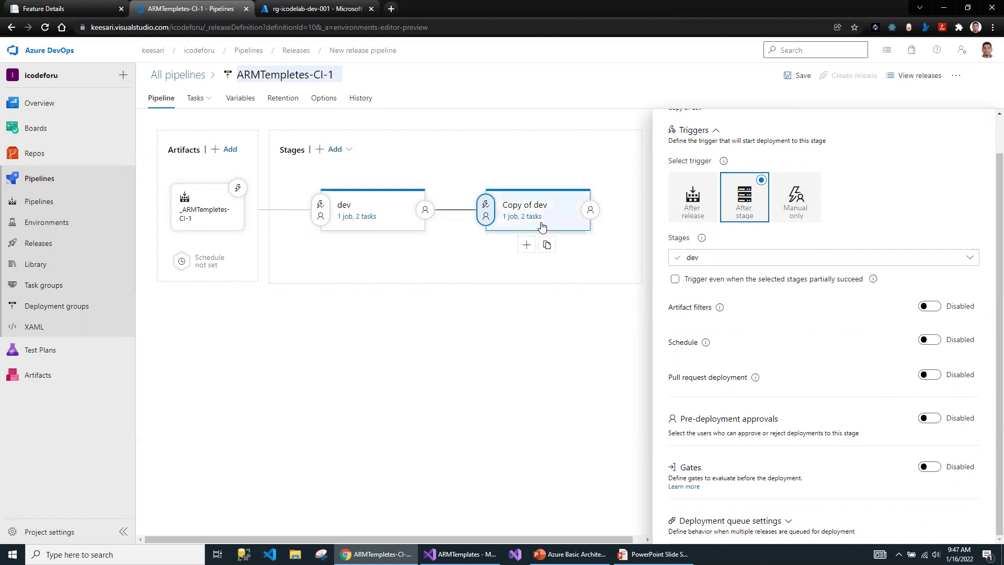
left_click(547, 210)
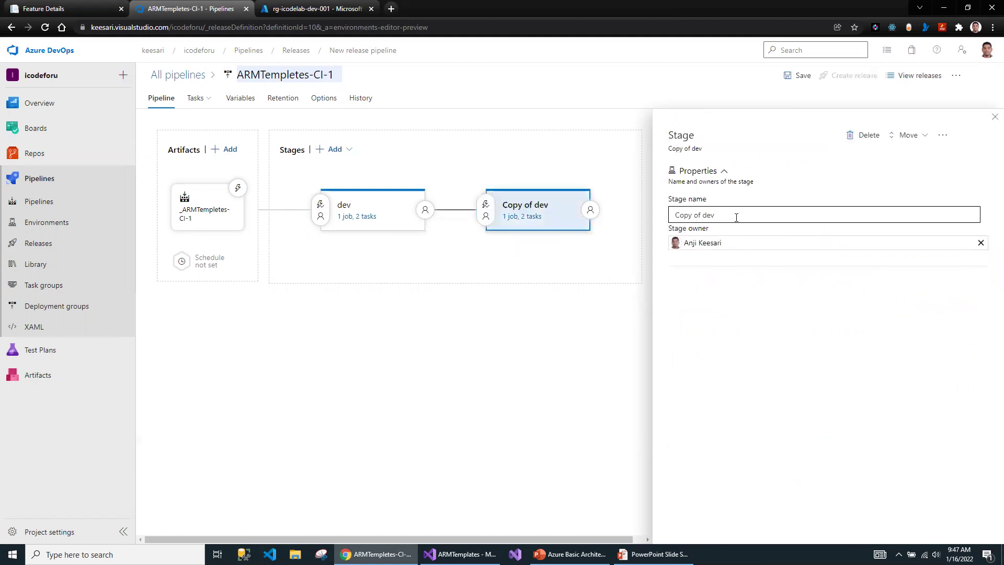
type("test")
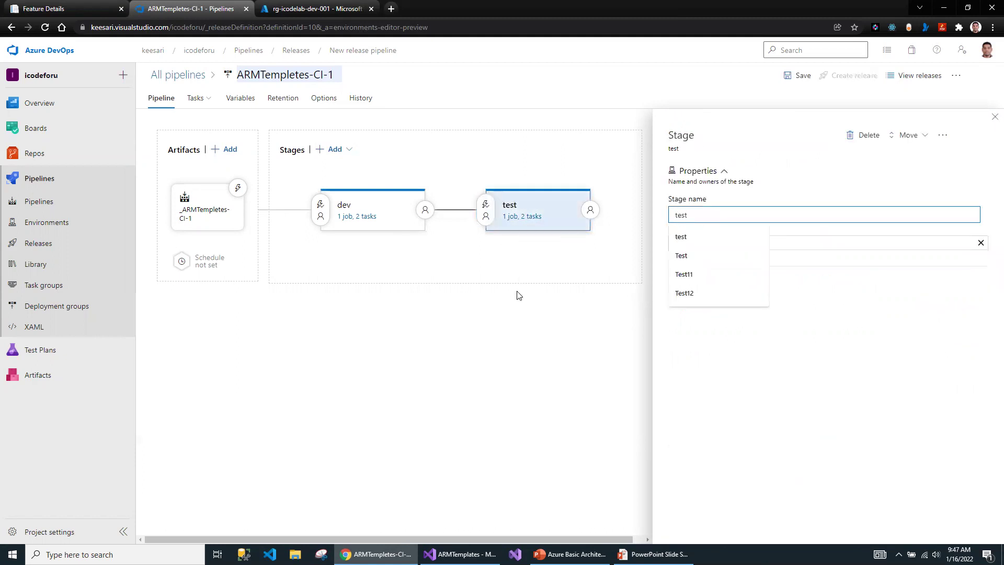
Step: In the test stage's Resource Group task, set the template parameters to azuredeploy.parameters.test.json from the drop artifact's 1.resource-group folder
left_click(523, 218)
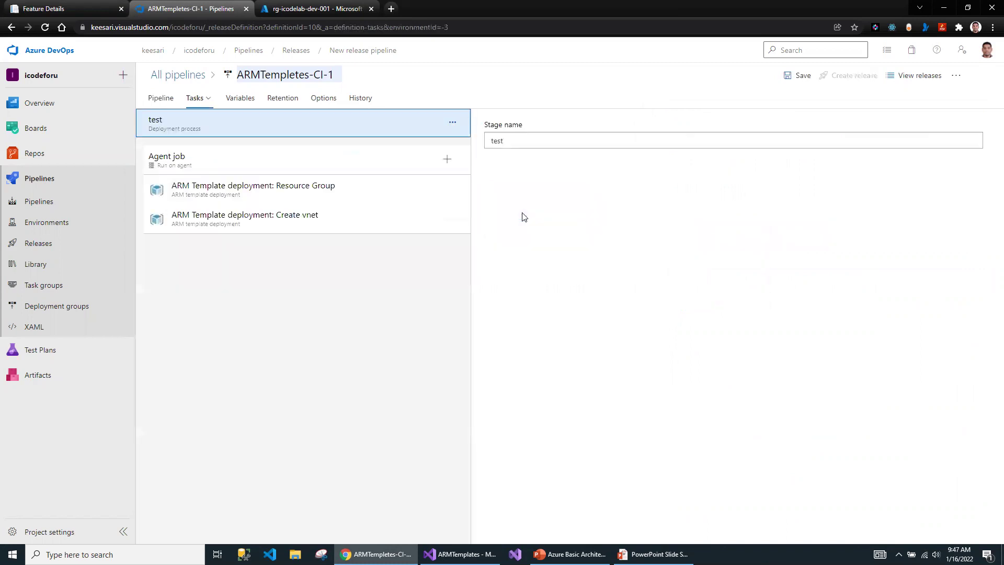
left_click(220, 194)
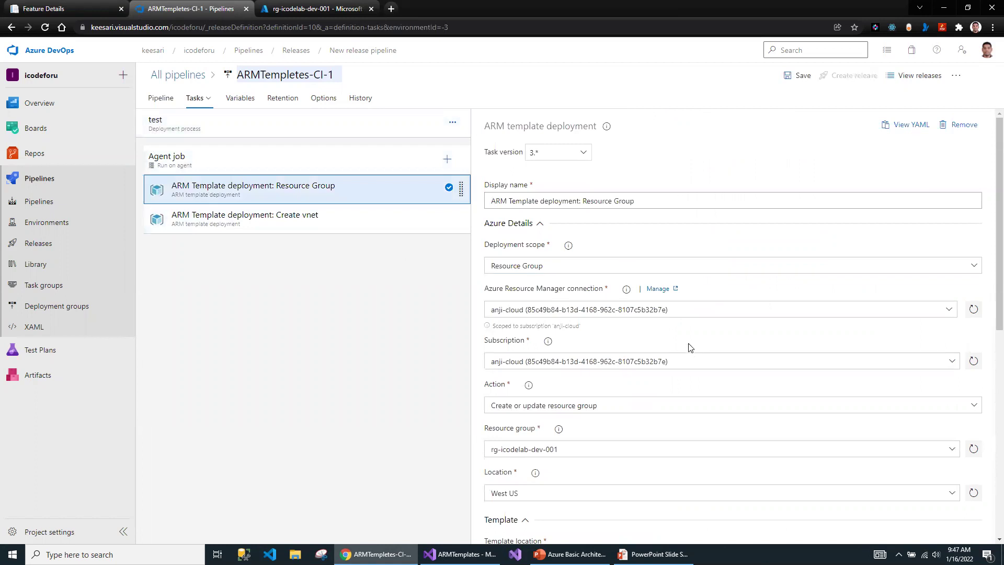
scroll(690, 348, "down", 3)
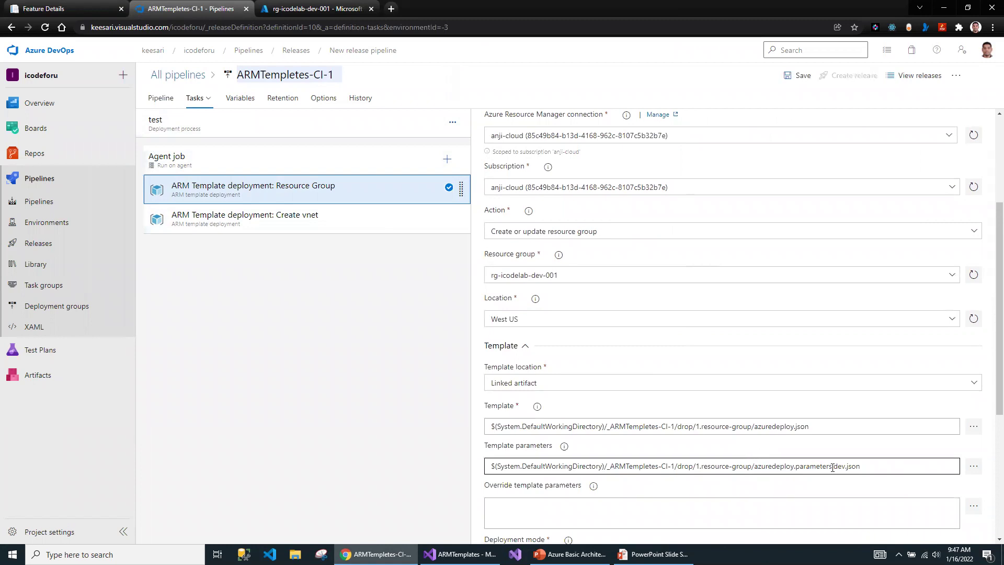
left_click_drag(833, 467, 851, 467)
left_click(974, 466)
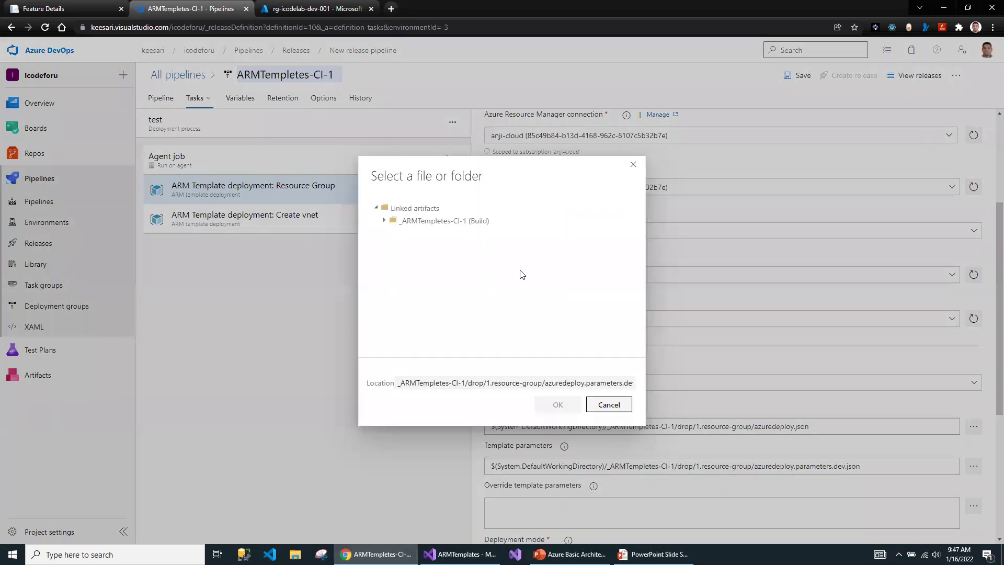
left_click(384, 220)
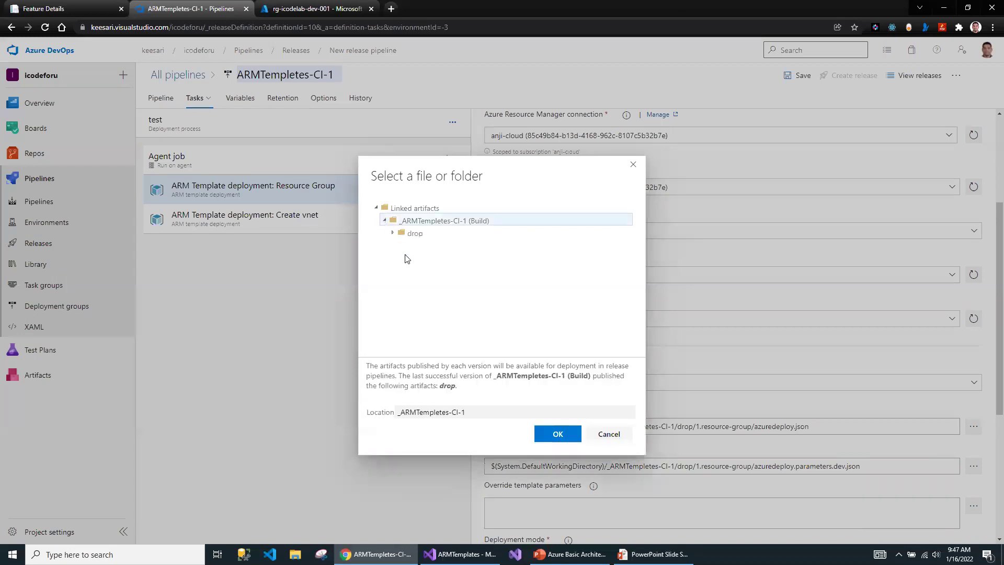
left_click(393, 232)
double_click(422, 250)
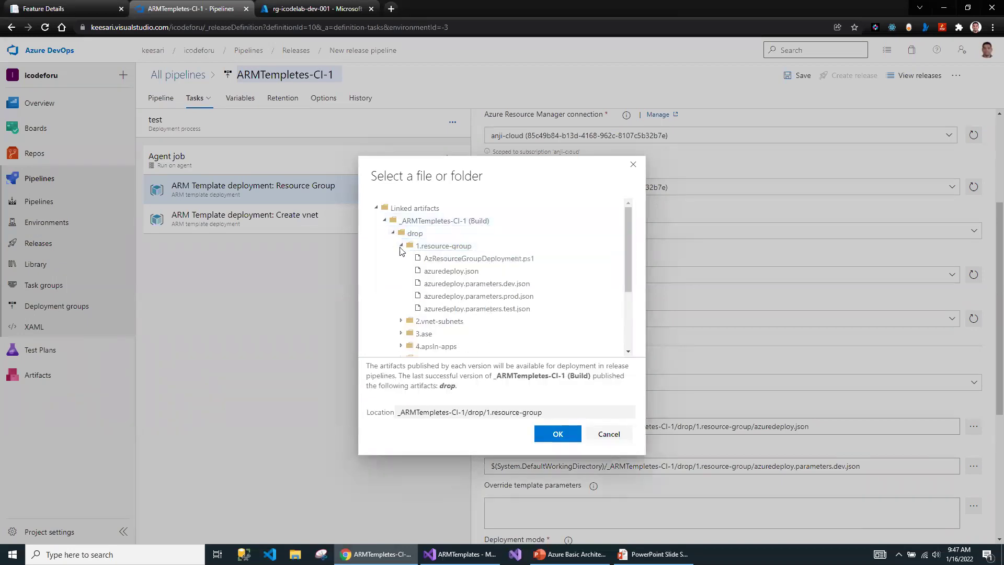
left_click(512, 311)
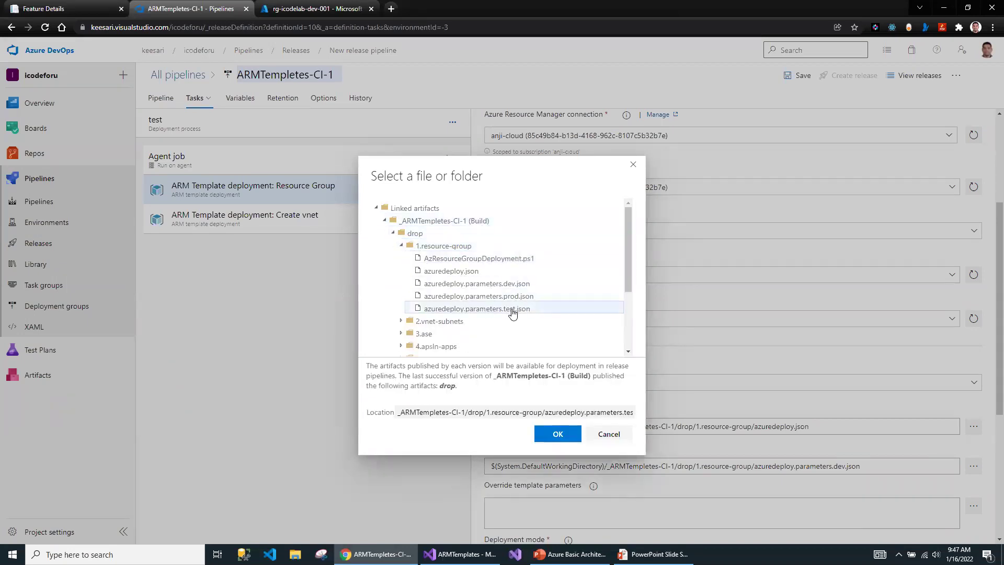
left_click(558, 434)
Step: Set the resource group of the test stage's Resource Group task to rg-icodelab-test-001
scroll(699, 424, "down", 3)
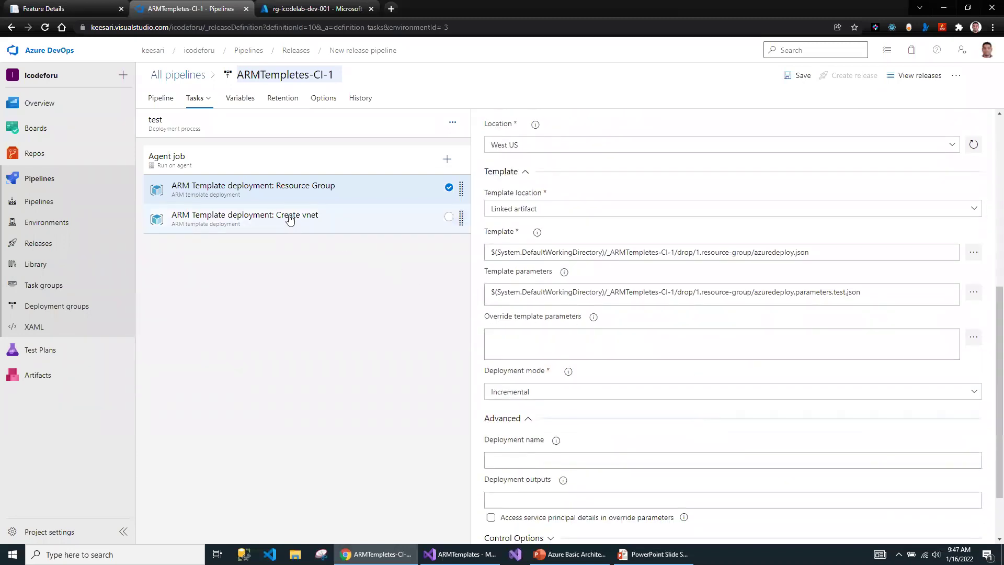
scroll(551, 262, "up", 5)
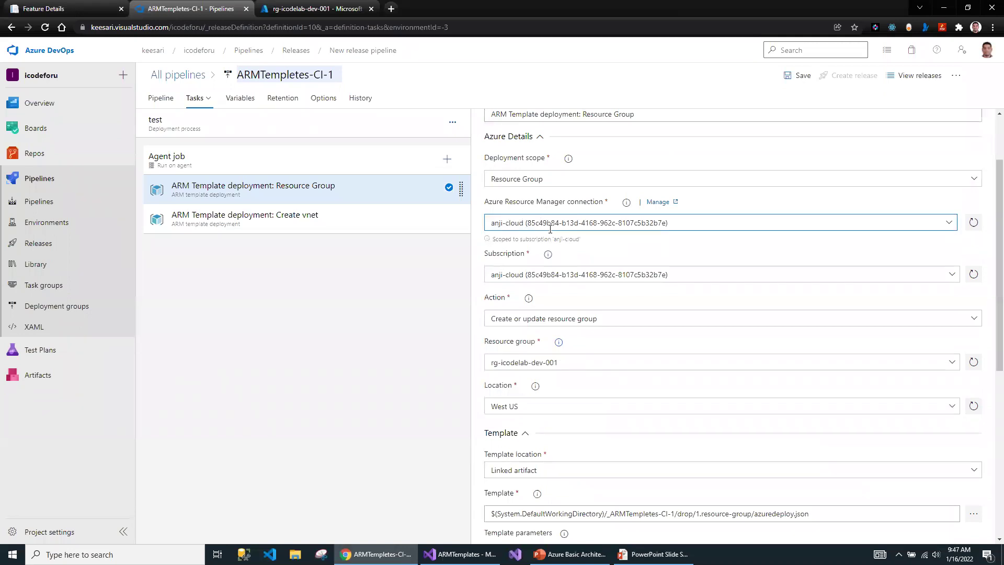
scroll(526, 357, "down", 2)
left_click(528, 275)
double_click(535, 275)
type("test")
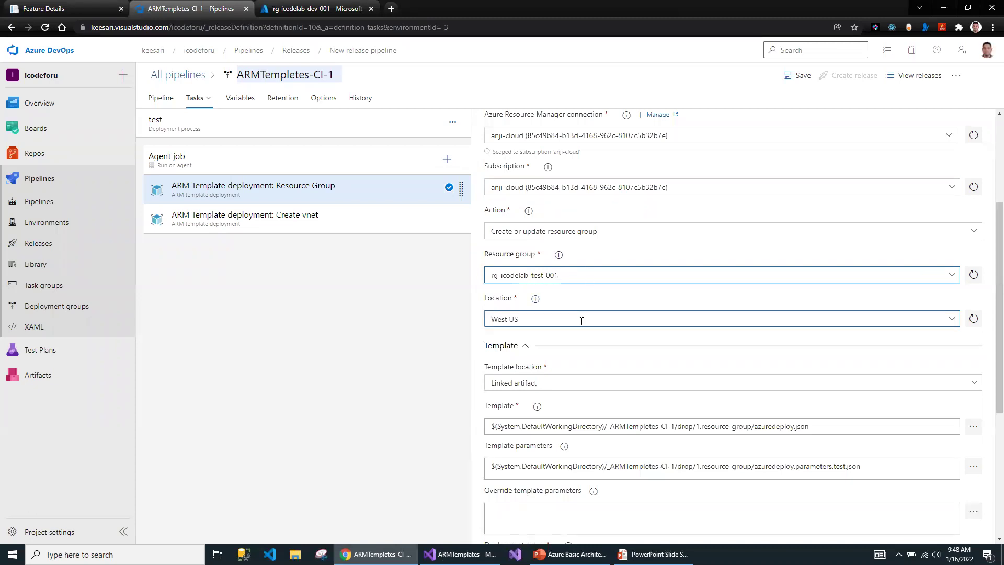
Step: Set the resource group of the test stage's Create vnet task to rg-icodelab-test-001
scroll(581, 322, "down", 2)
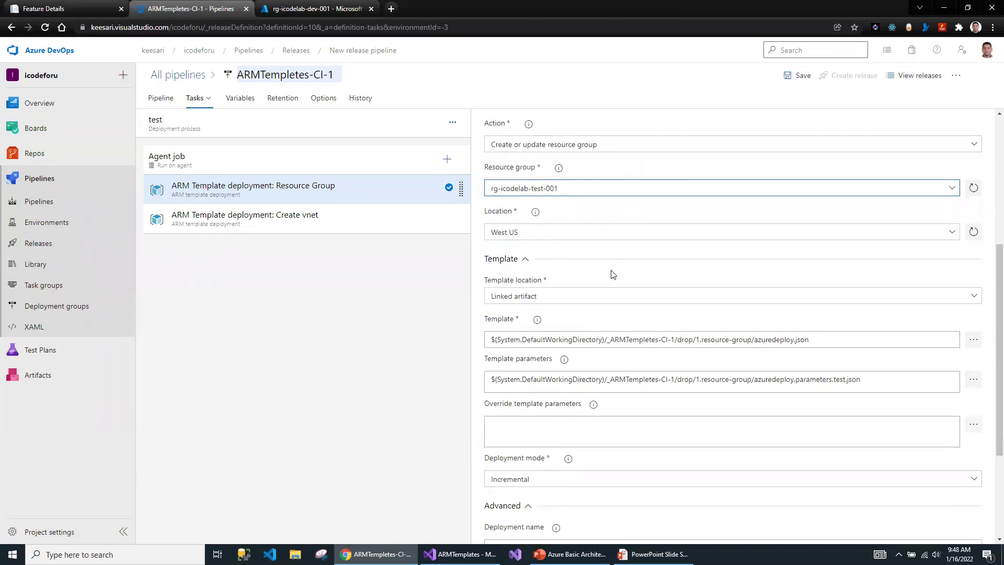
scroll(615, 285, "down", 2)
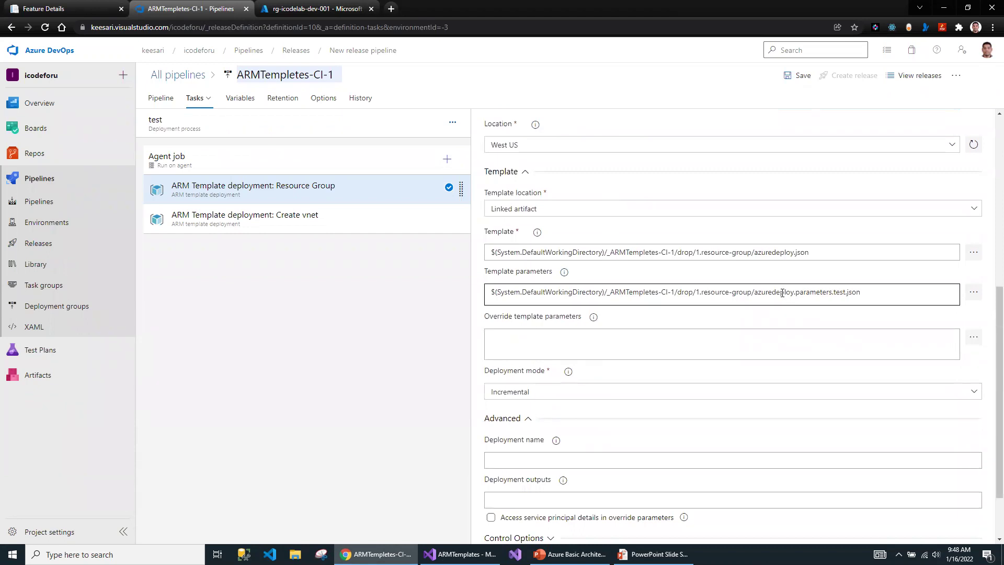
scroll(608, 353, "down", 2)
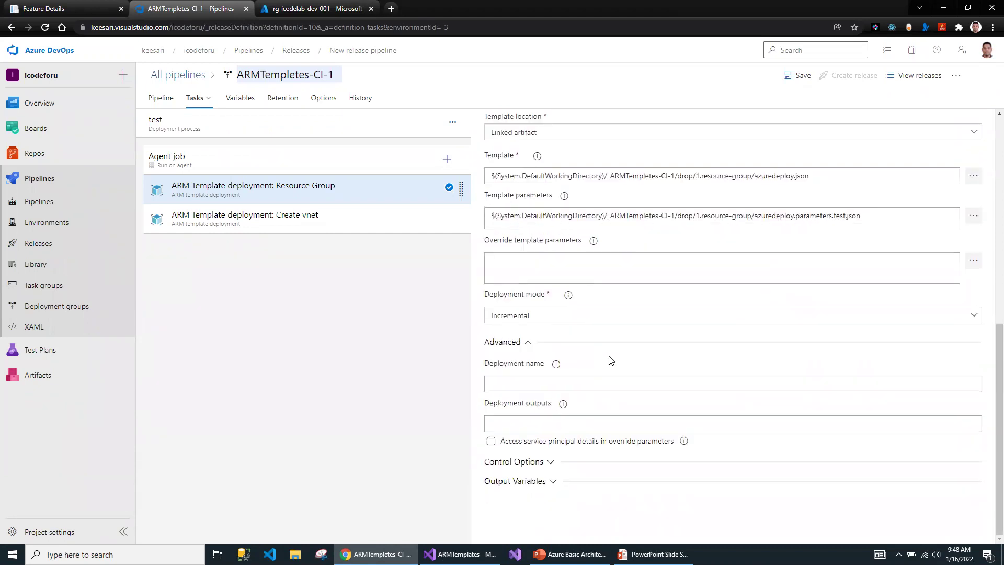
left_click(309, 224)
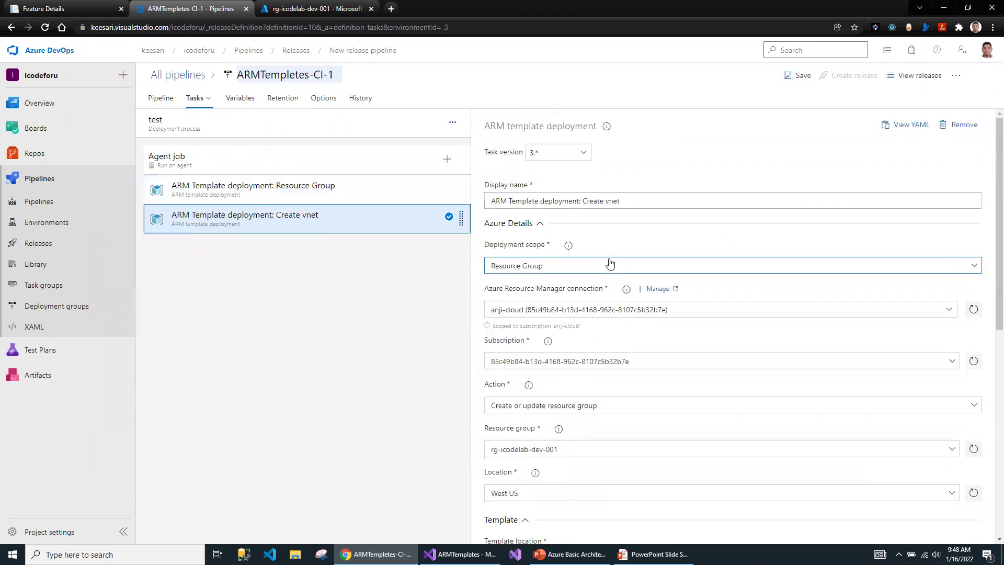
scroll(546, 379, "down", 2)
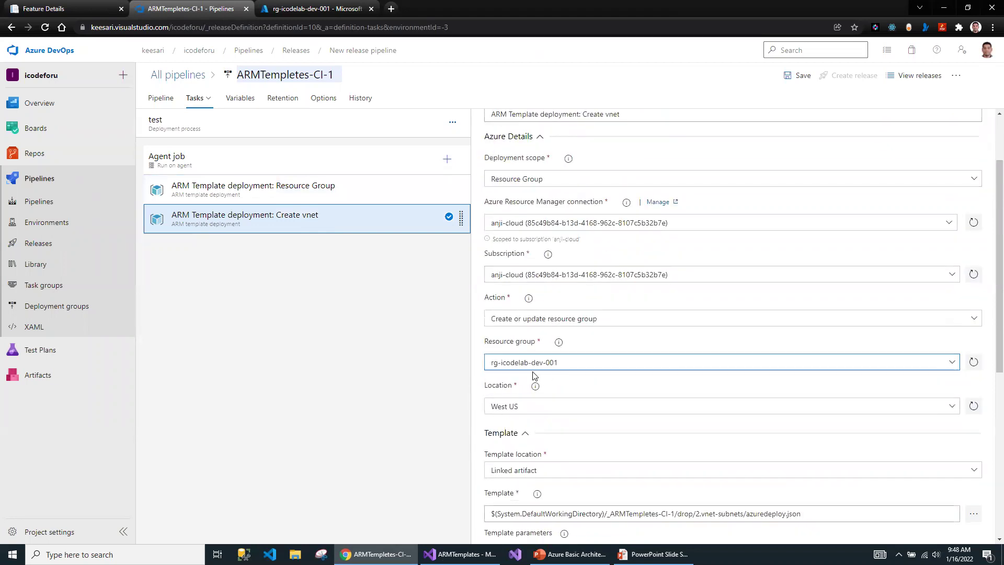
double_click(537, 362)
type("test")
Step: In the Create vnet task, set the template parameters to azuredeploy.parameters.test.json from the drop artifact's 2.vnet-subnets folder
scroll(607, 423, "down", 4)
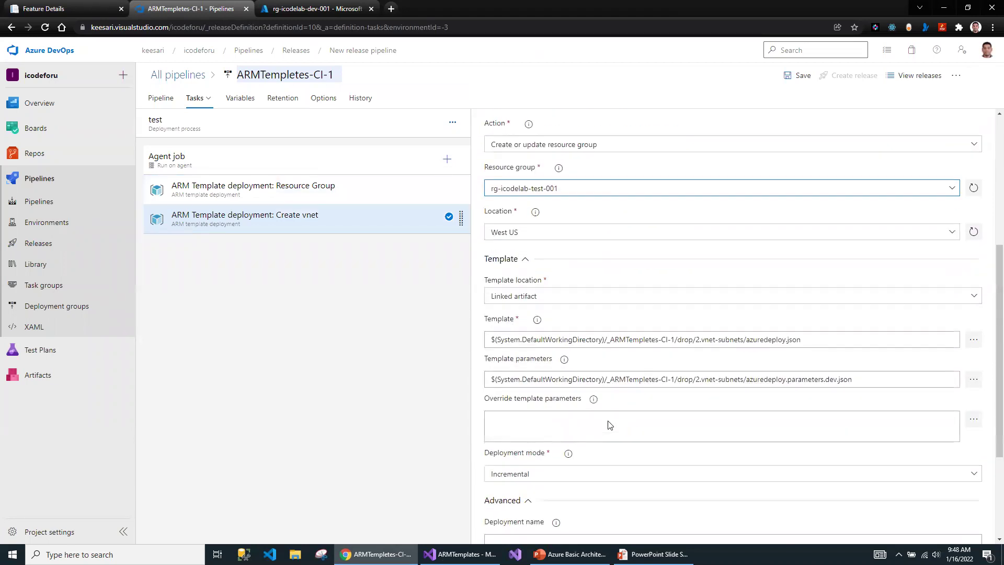
left_click(974, 379)
left_click(384, 220)
left_click(393, 232)
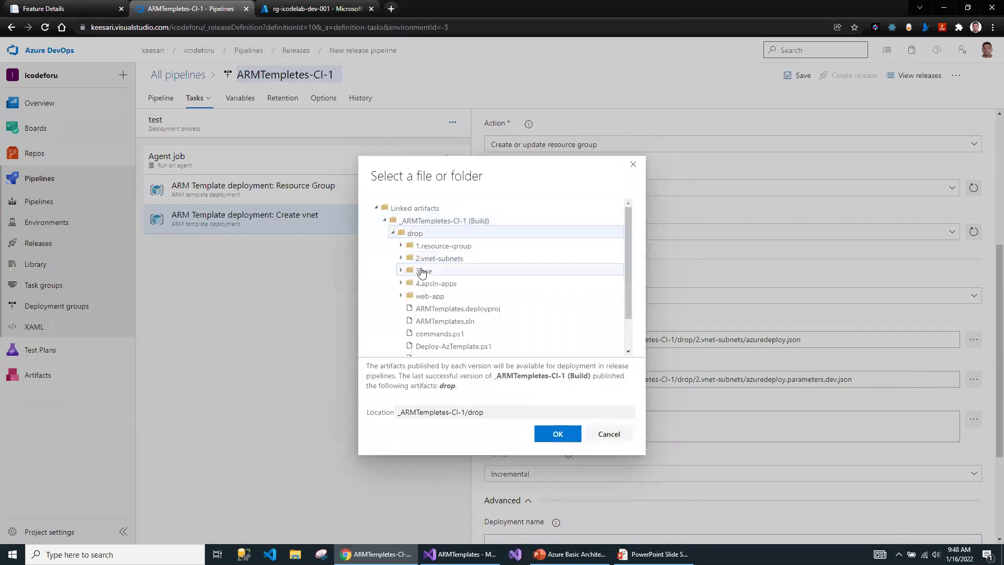
left_click(431, 258)
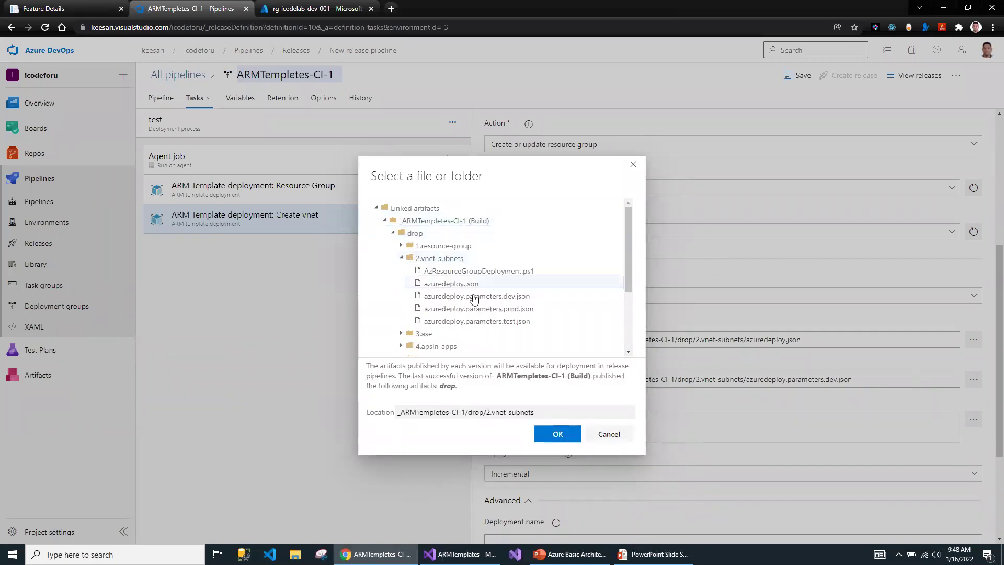
left_click(502, 321)
left_click(558, 433)
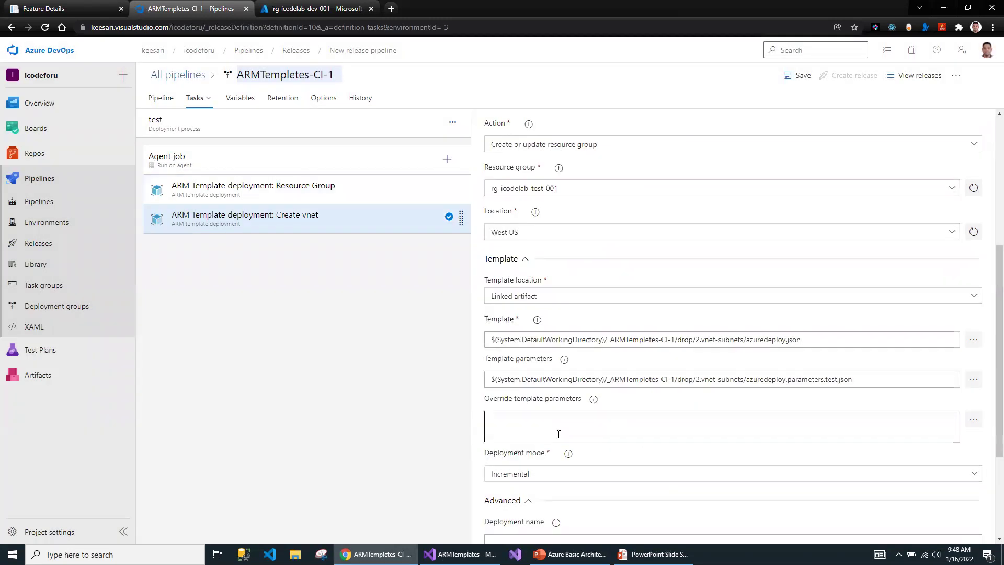
Step: Save the release pipeline with the configured test stage, leaving the comment empty
scroll(677, 404, "down", 3)
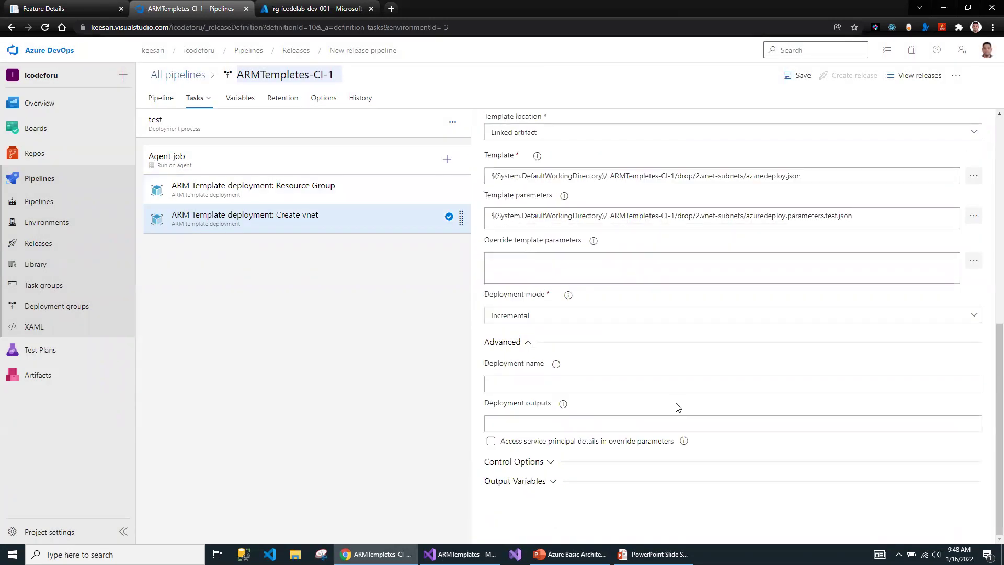
left_click(799, 75)
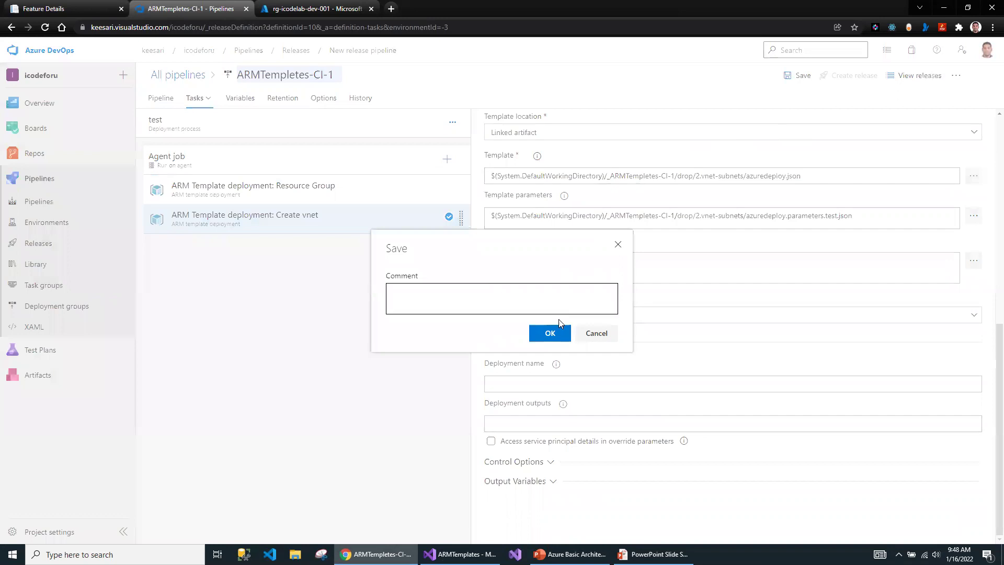
left_click(549, 333)
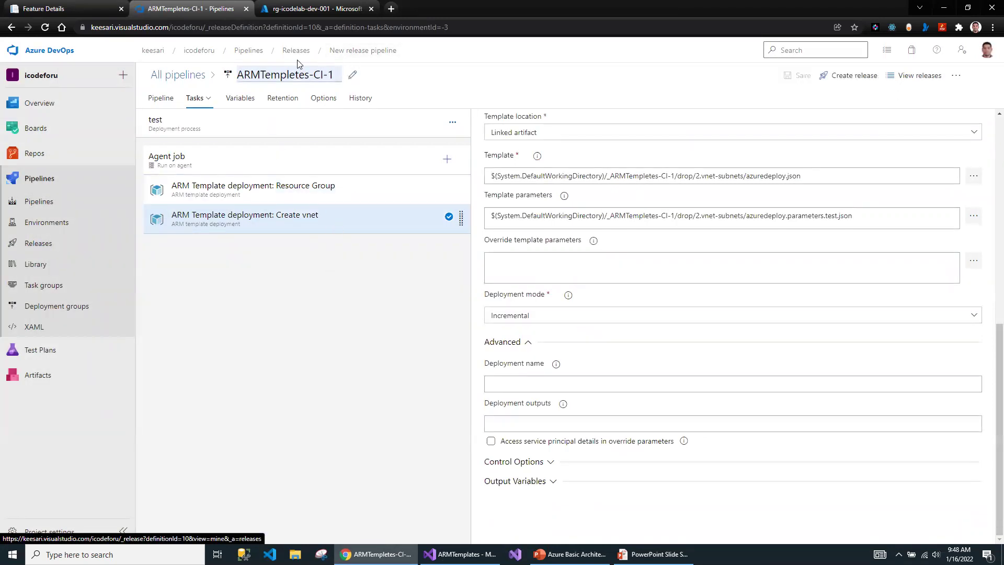
Step: Create a new release of ARMTempletes-CI-1 covering the dev and test stages, and open it
left_click(332, 76)
left_click(840, 79)
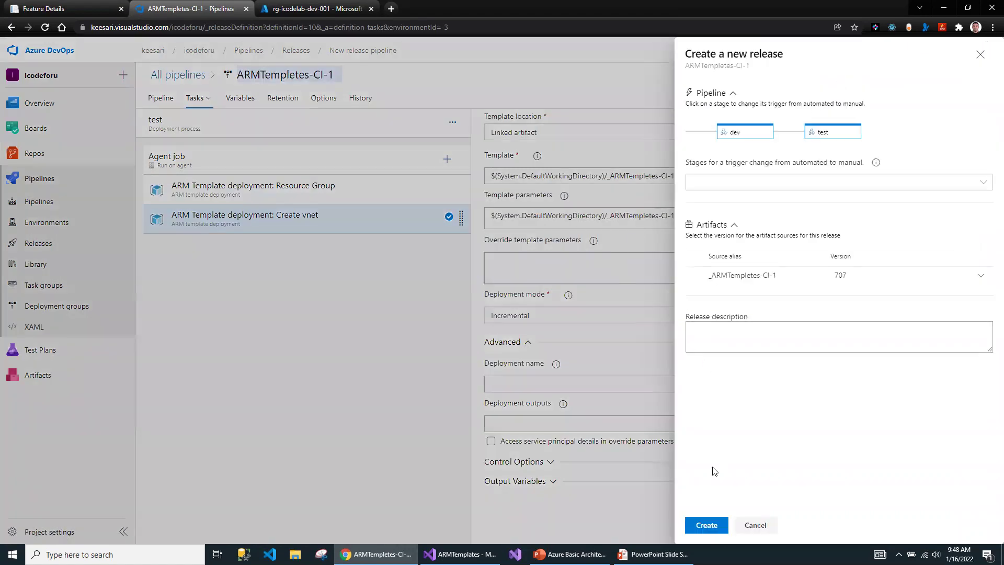
left_click(706, 524)
left_click(194, 105)
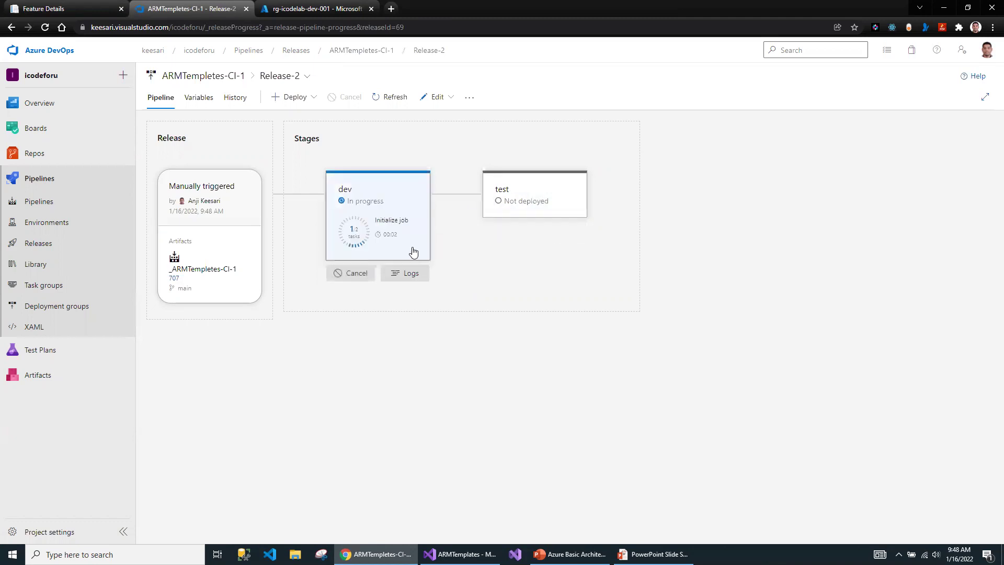
Step: Monitor the dev stage's deployment in the release, and open the test stage's deployment logs
left_click(410, 273)
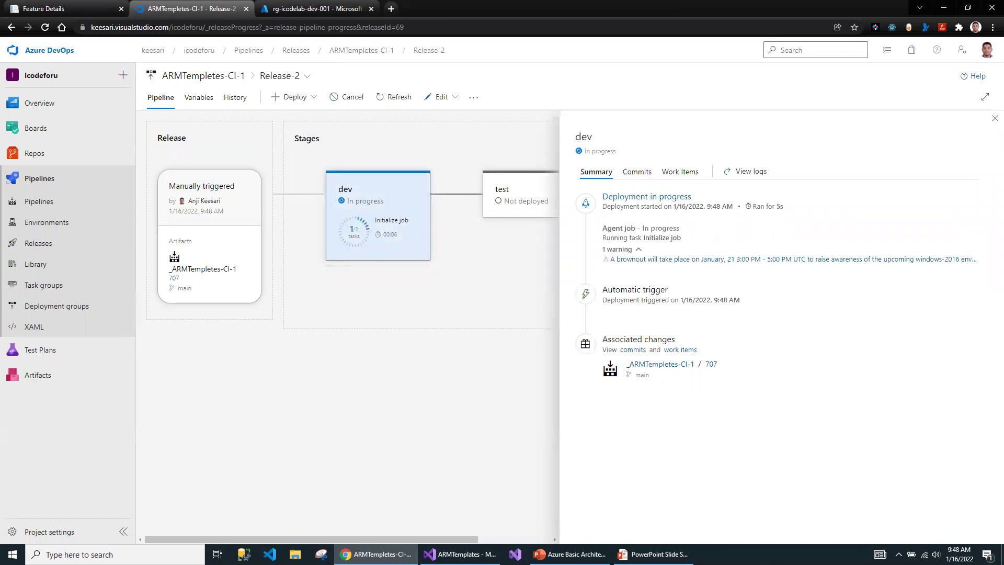
key("Escape")
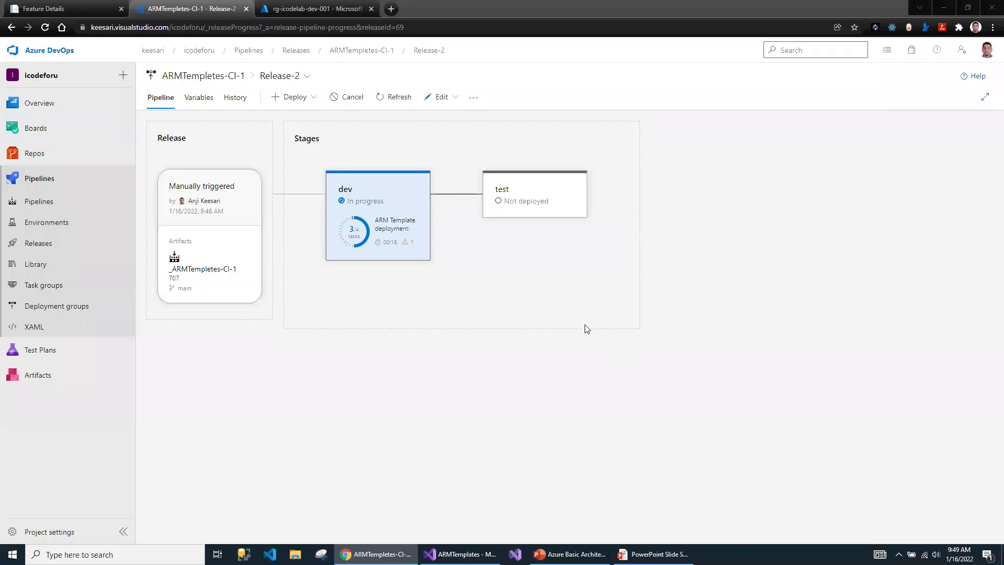
mouse_move(391, 261)
mouse_move(419, 246)
mouse_move(460, 555)
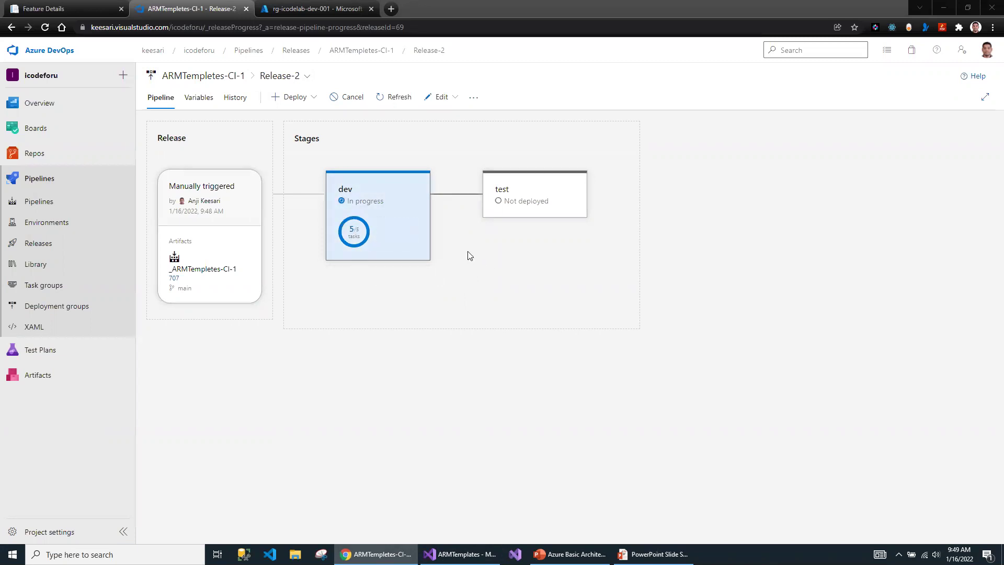
mouse_move(531, 206)
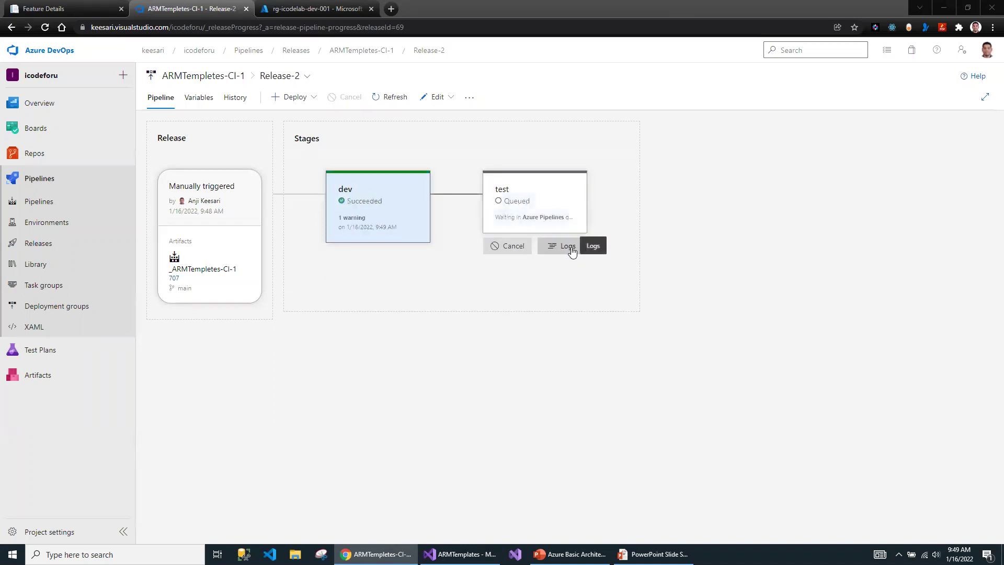
left_click(570, 247)
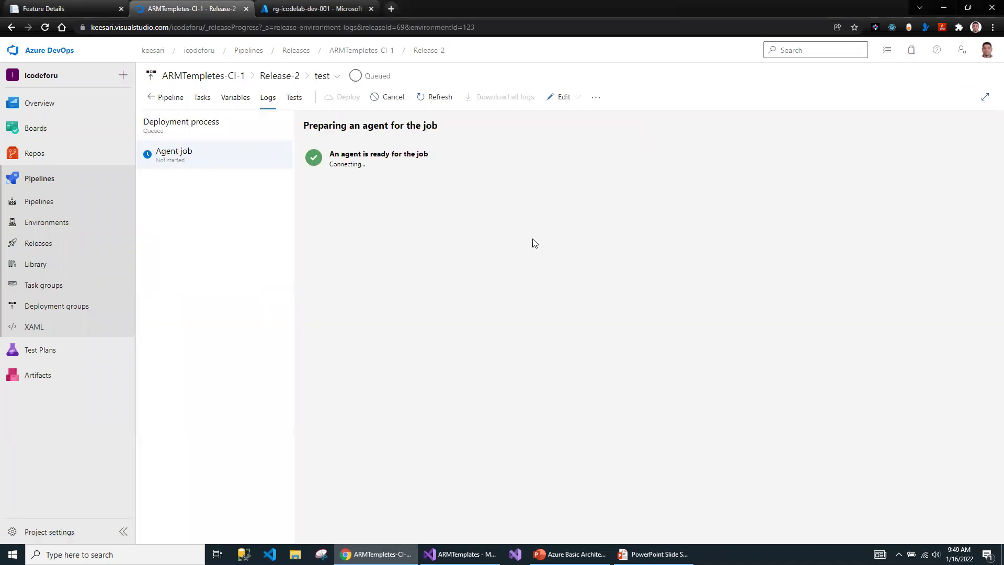
Step: In the Azure portal, examine the subnets of vnet-test-westus-001 in rg-icodelab-test-001, and return to the test stage's logs in Azure DevOps
left_click(307, 6)
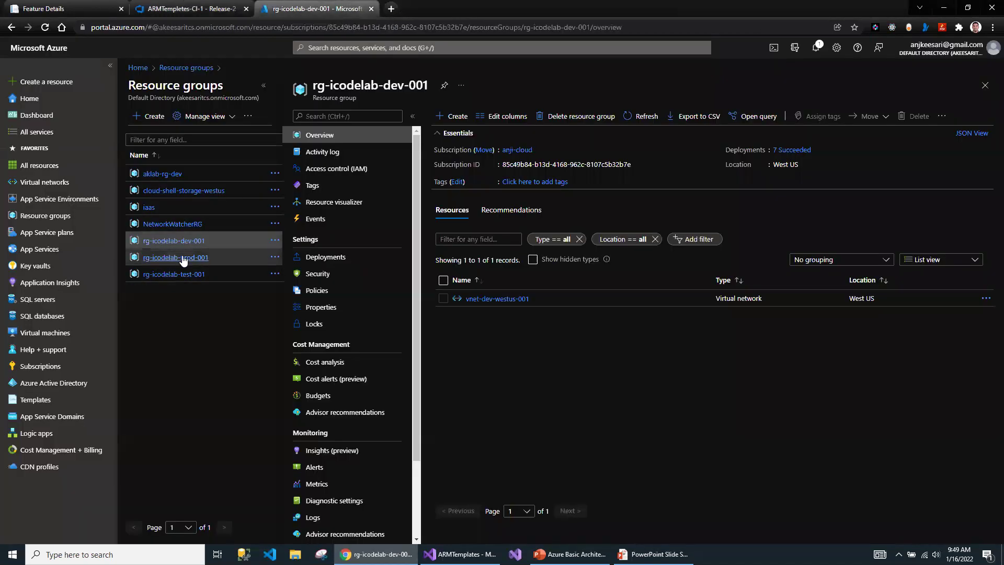
left_click(179, 276)
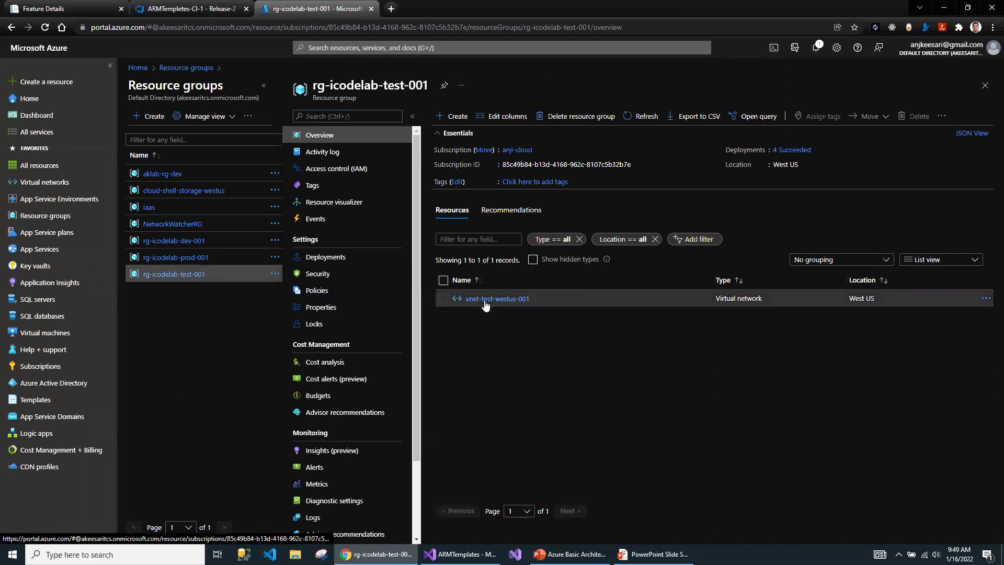
left_click(462, 298)
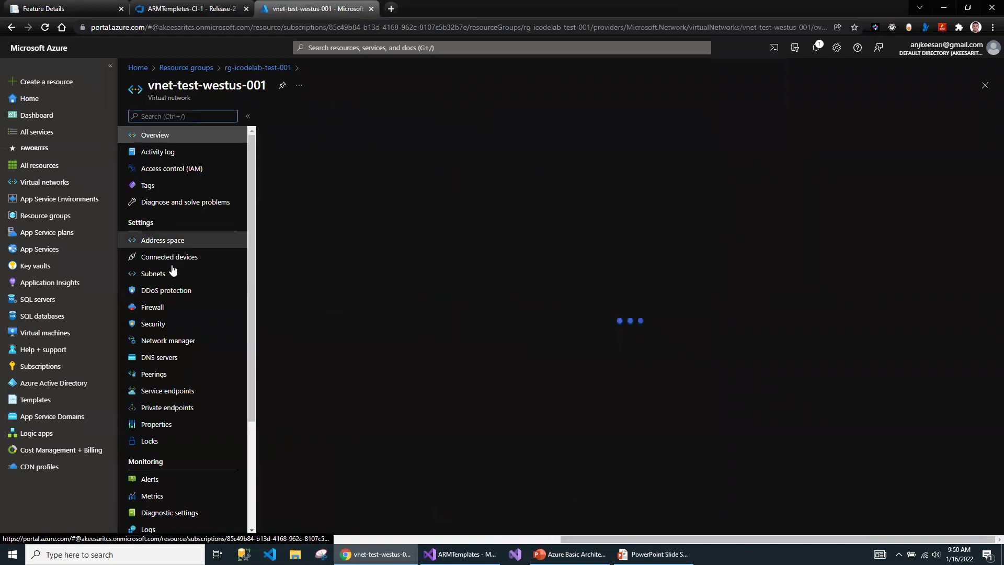
left_click(157, 275)
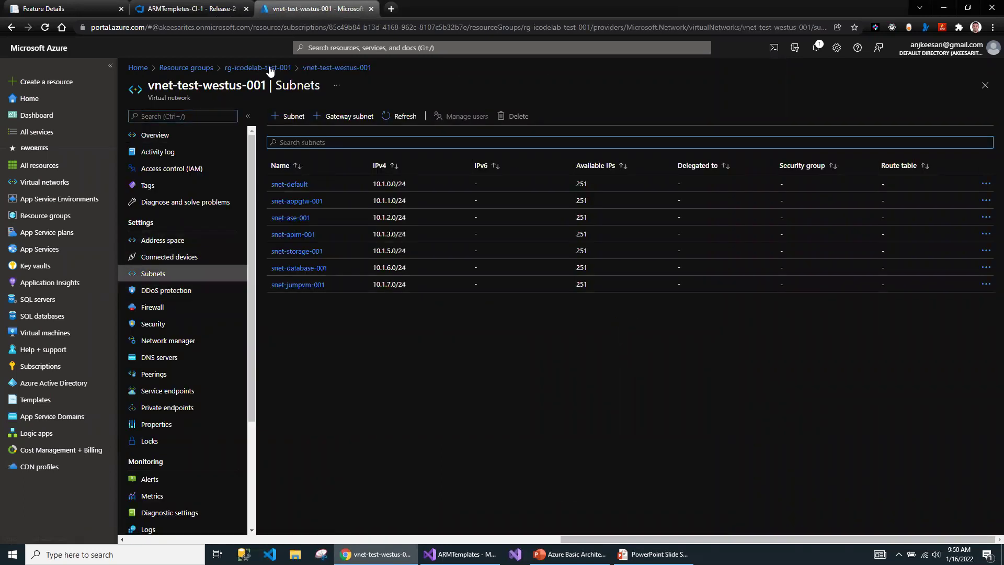
left_click(169, 9)
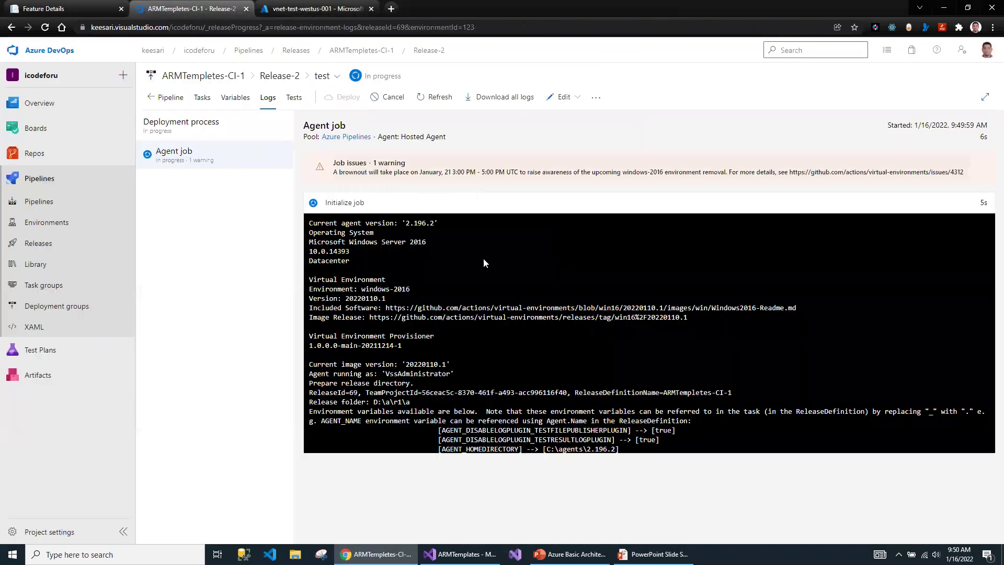
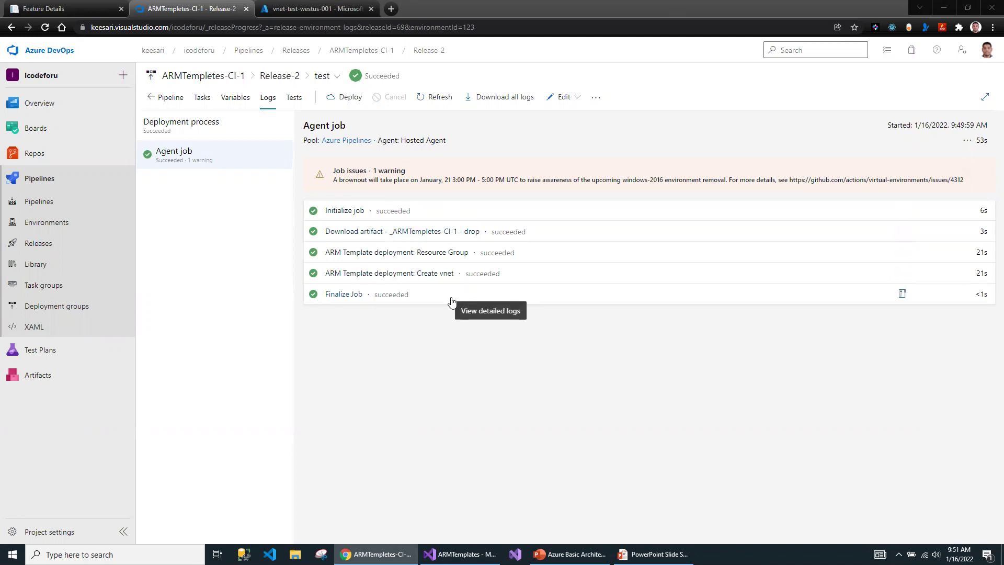
Step: Switch to the Azure portal and check the overview and activity log of the rg-icodelab-test-001 resource group
left_click(291, 11)
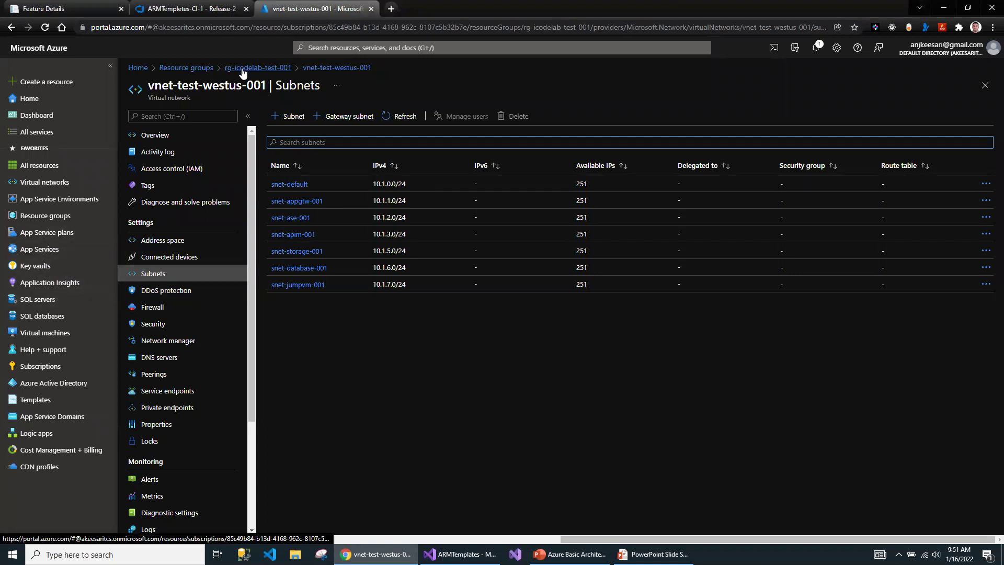
left_click(193, 72)
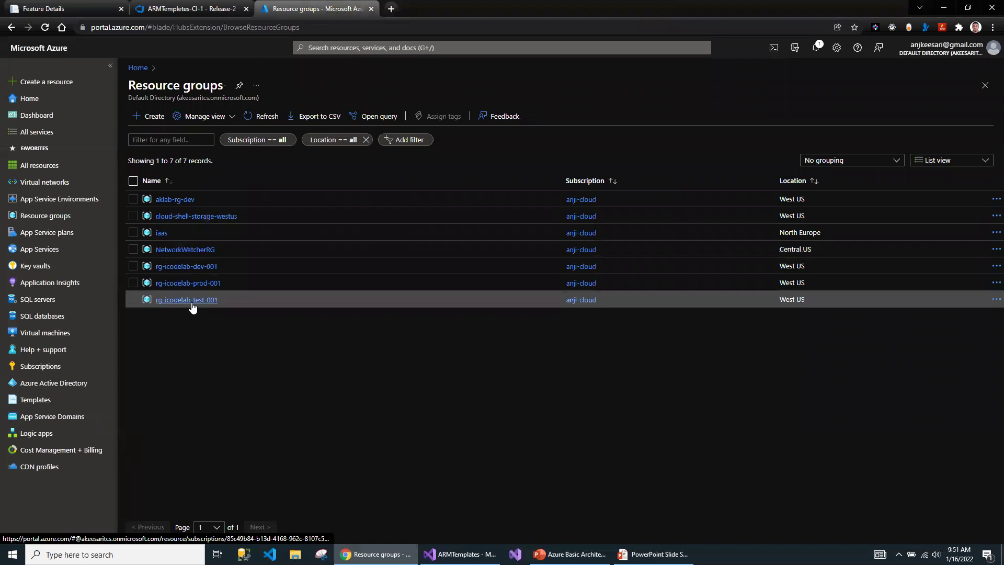
left_click(188, 300)
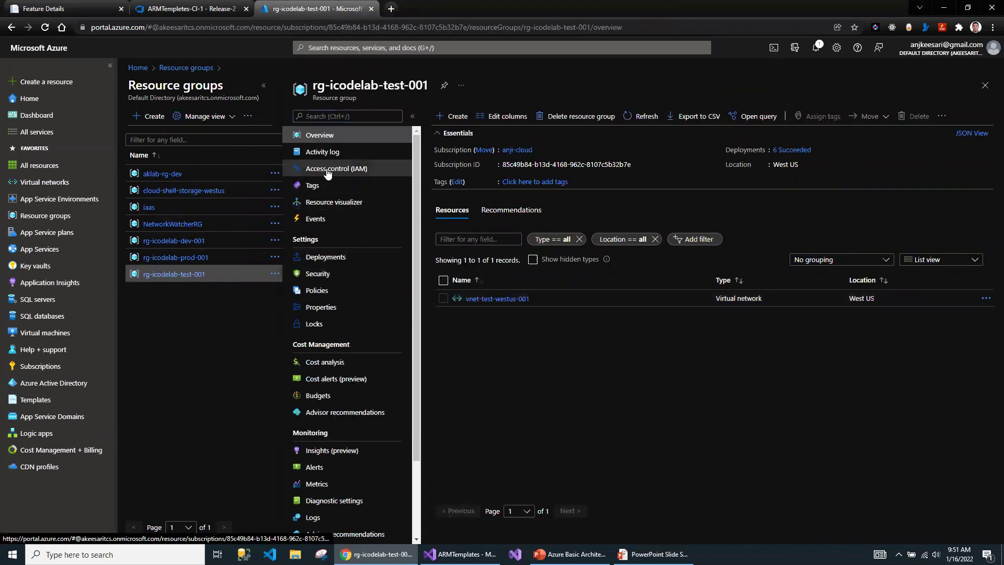
left_click(322, 152)
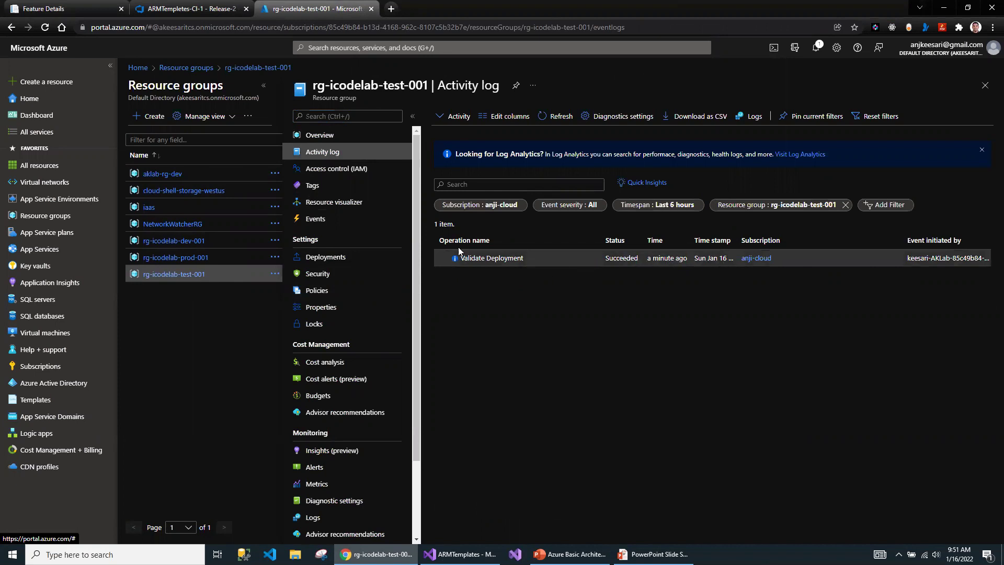
Step: Back in the Azure DevOps release pipeline, clone the test stage and name the copy prod
key("ctrl+shift+Tab")
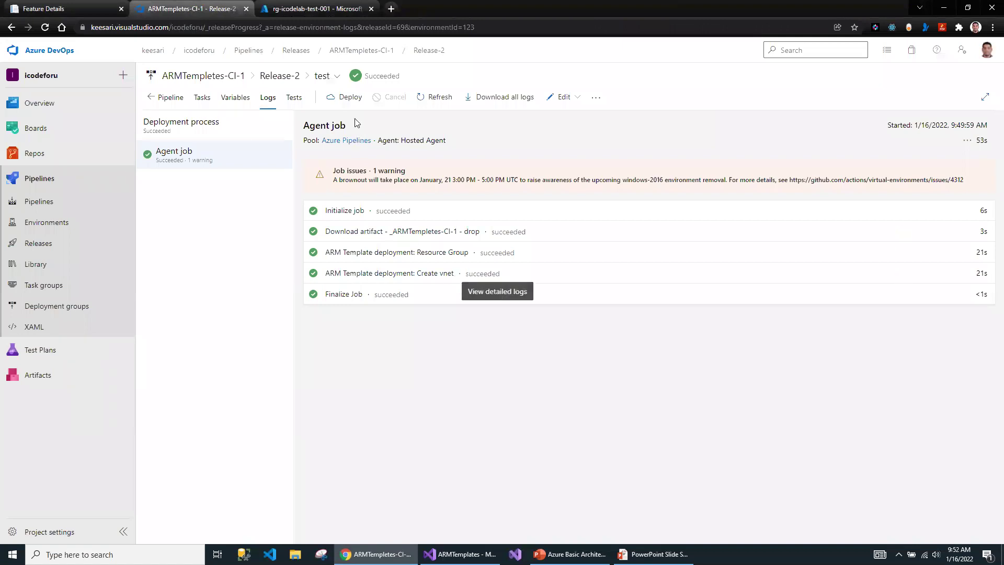
left_click(376, 54)
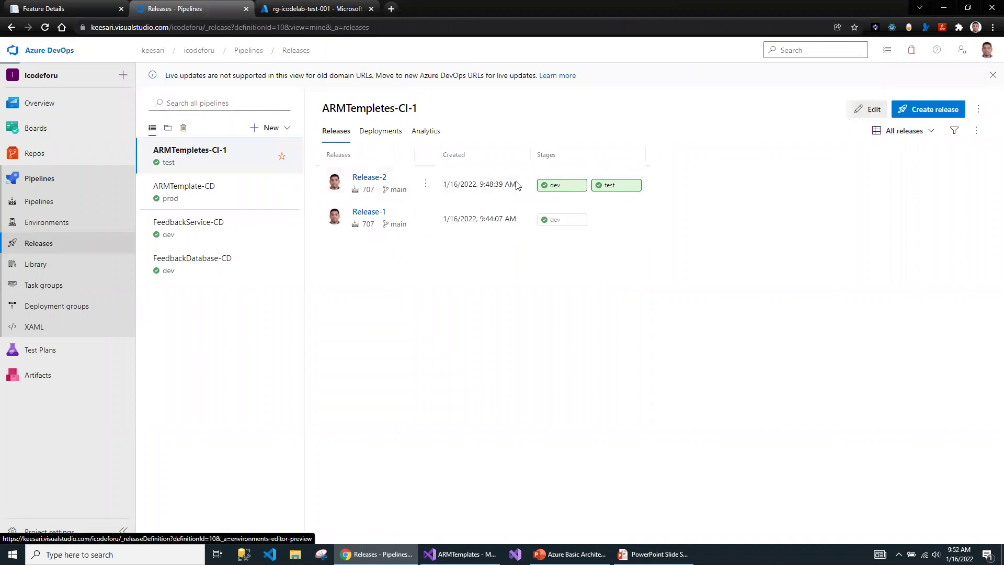
mouse_move(545, 242)
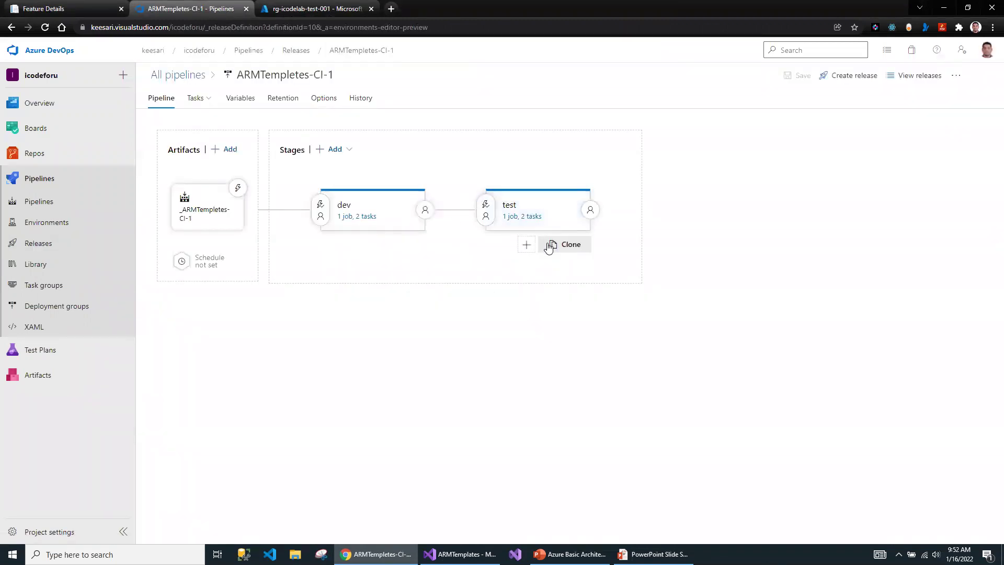
left_click(575, 246)
left_click(706, 210)
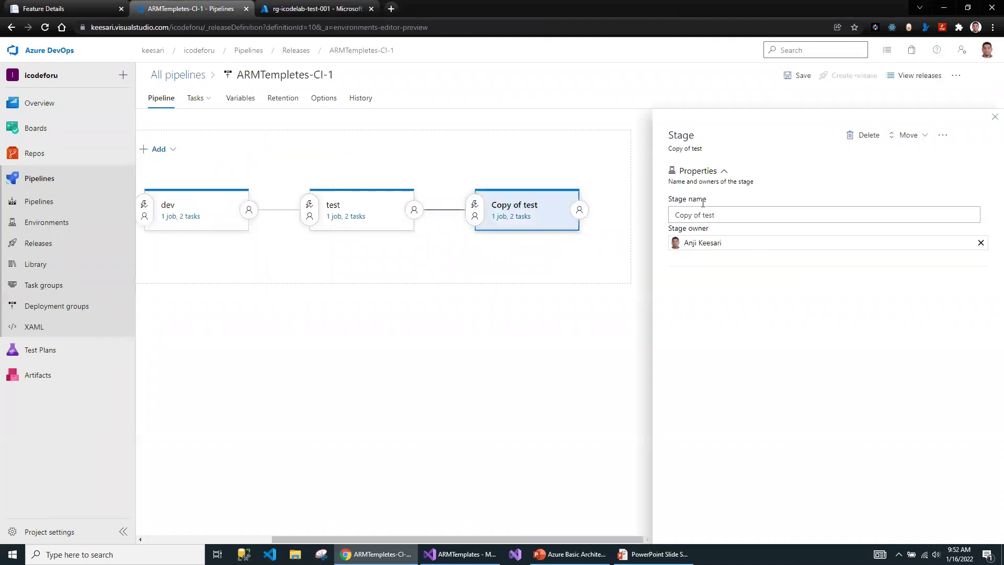
type("prod")
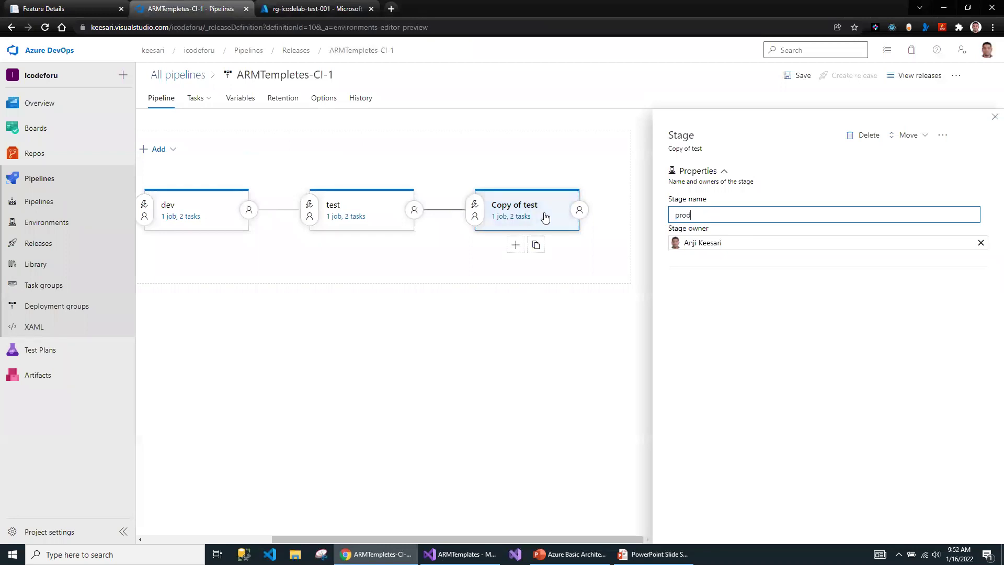
left_click(609, 305)
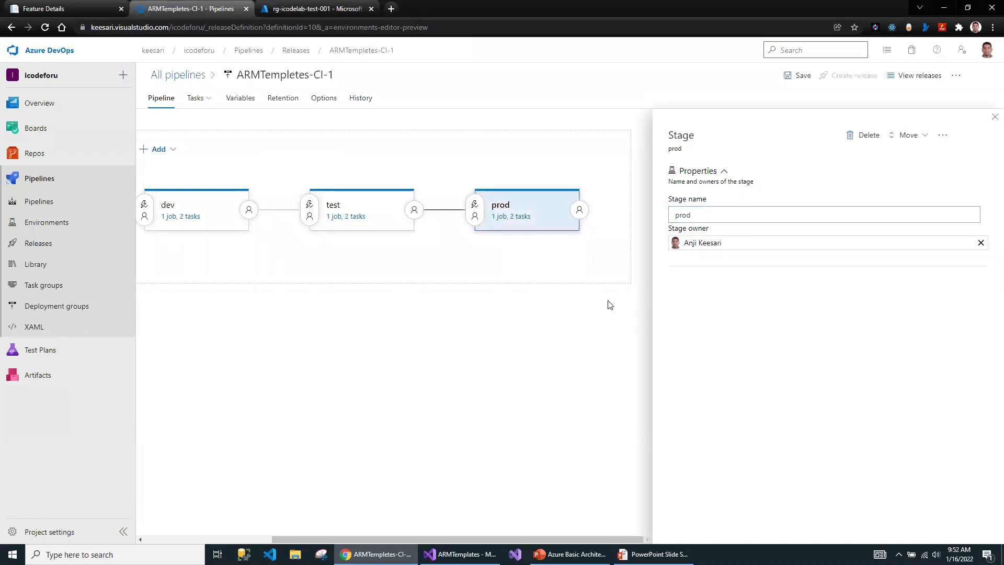
Step: In the prod stage's ARM Template deployment: Resource Group task, set the resource group to rg-icodelab-prod-001
left_click(994, 116)
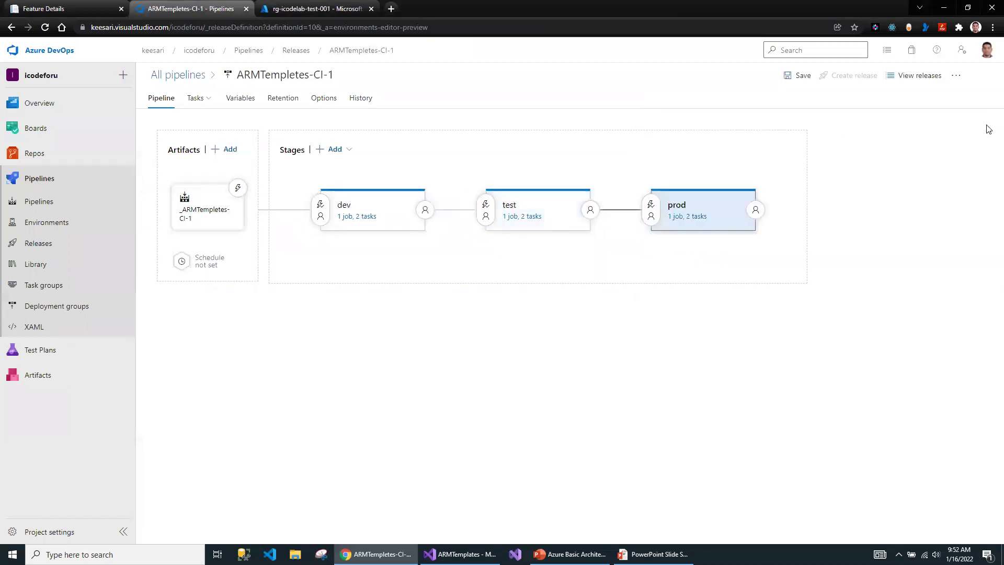
left_click(695, 218)
left_click(249, 192)
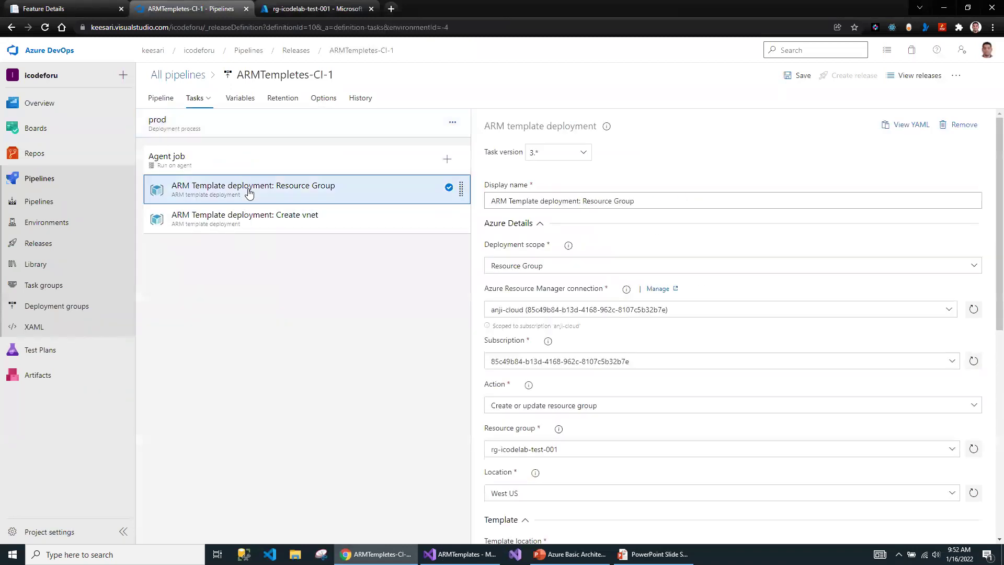
scroll(682, 330, "down", 2)
double_click(535, 363)
type("prod")
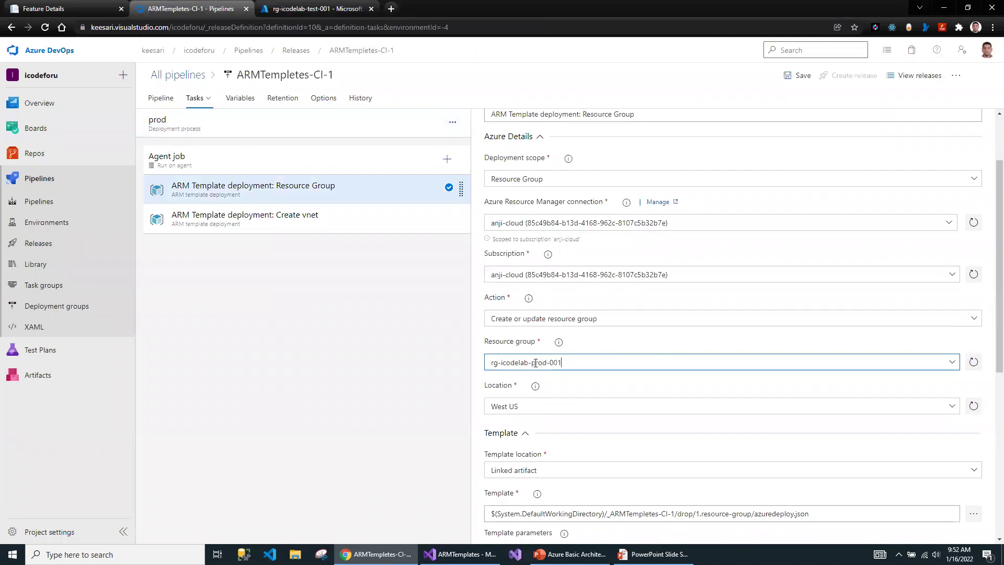
Step: Set the Resource Group task's template parameters to azuredeploy.parameters.prod.json from the drop/1.resource-group folder of the linked artifact
scroll(646, 405, "down", 4)
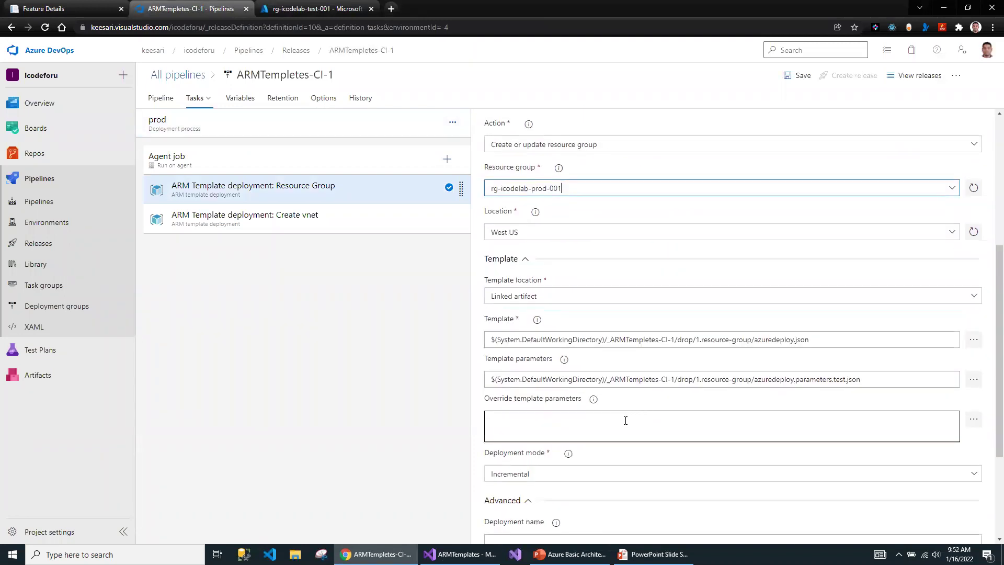
left_click(974, 384)
left_click(410, 220)
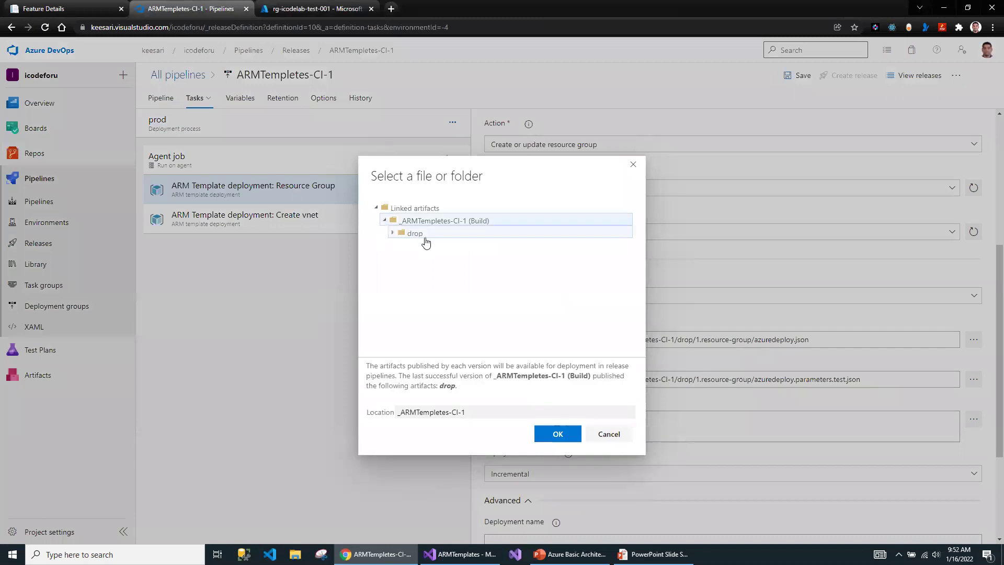
left_click(394, 233)
left_click(443, 246)
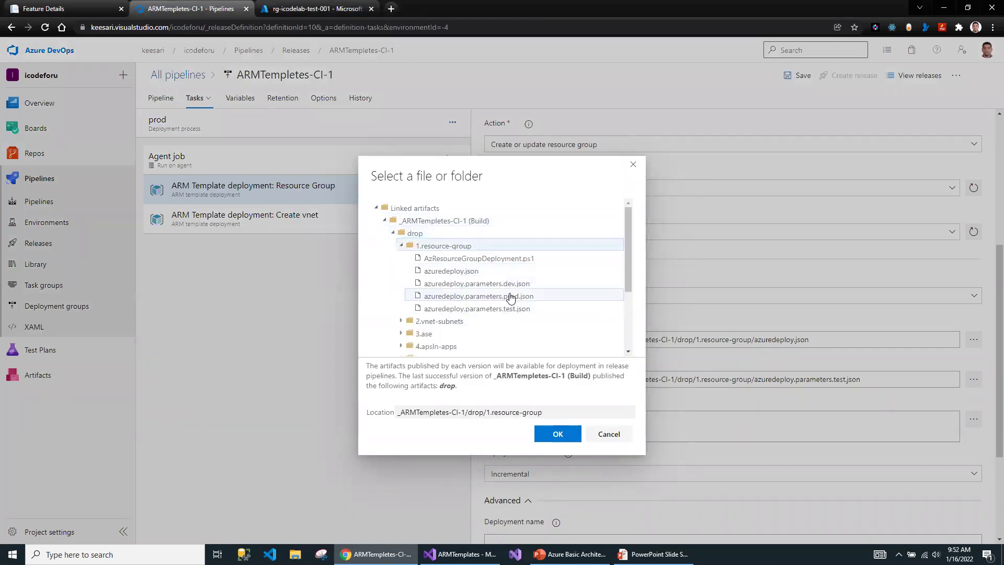
left_click(510, 296)
left_click(557, 433)
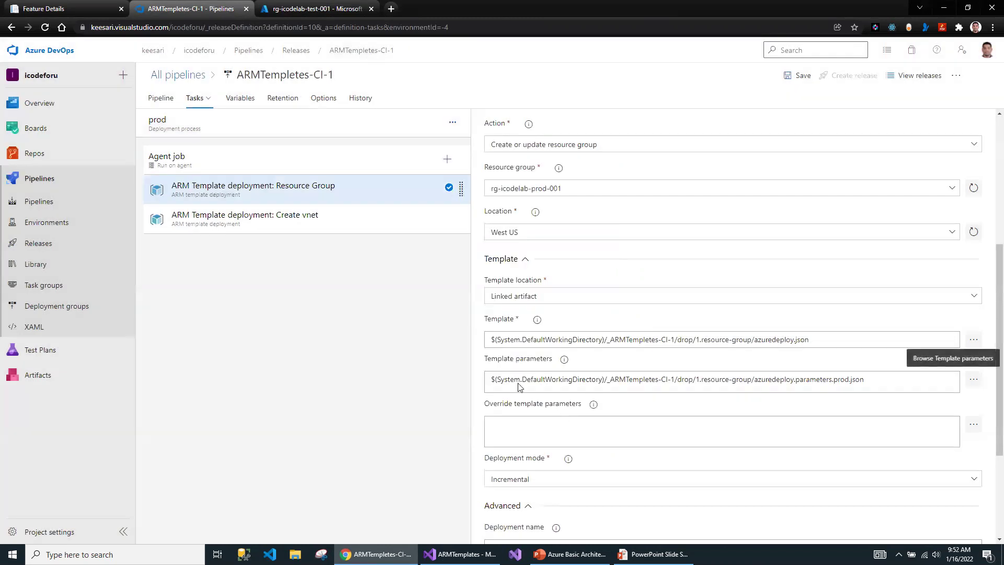
Step: In the prod stage's ARM Template deployment: Create vnet task, set the resource group to rg-icodelab-prod-001
left_click(307, 220)
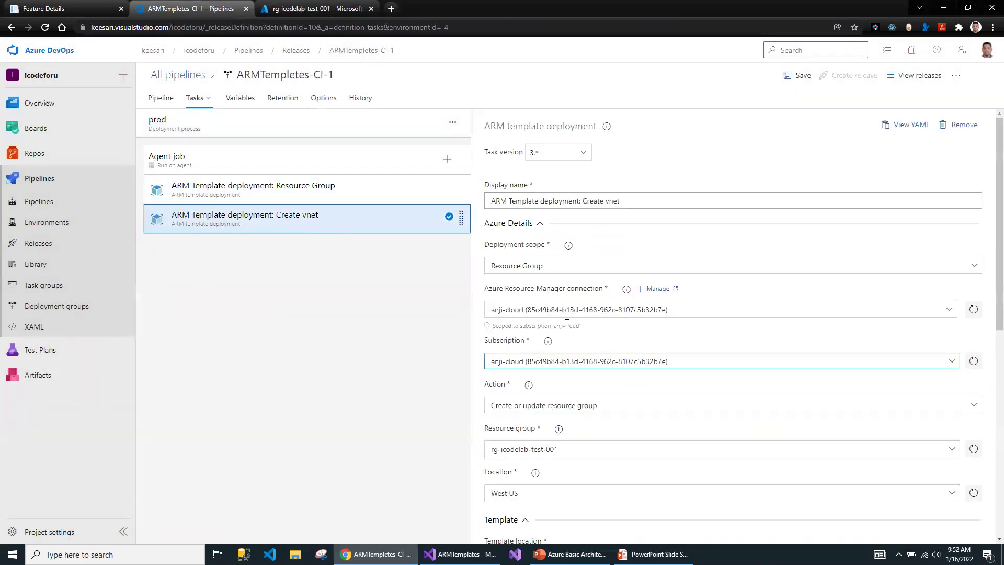
scroll(556, 354, "down", 2)
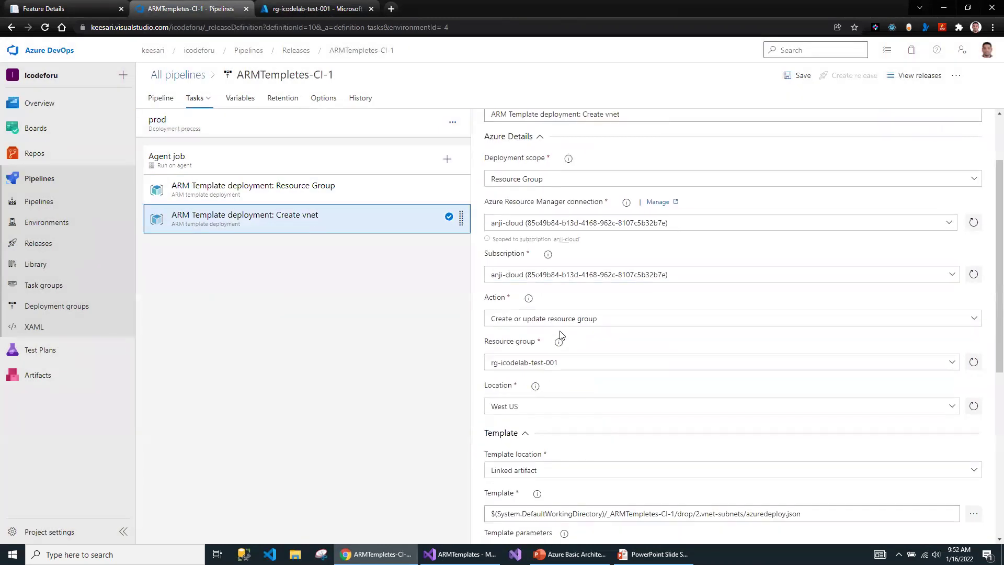
double_click(537, 362)
type("prod")
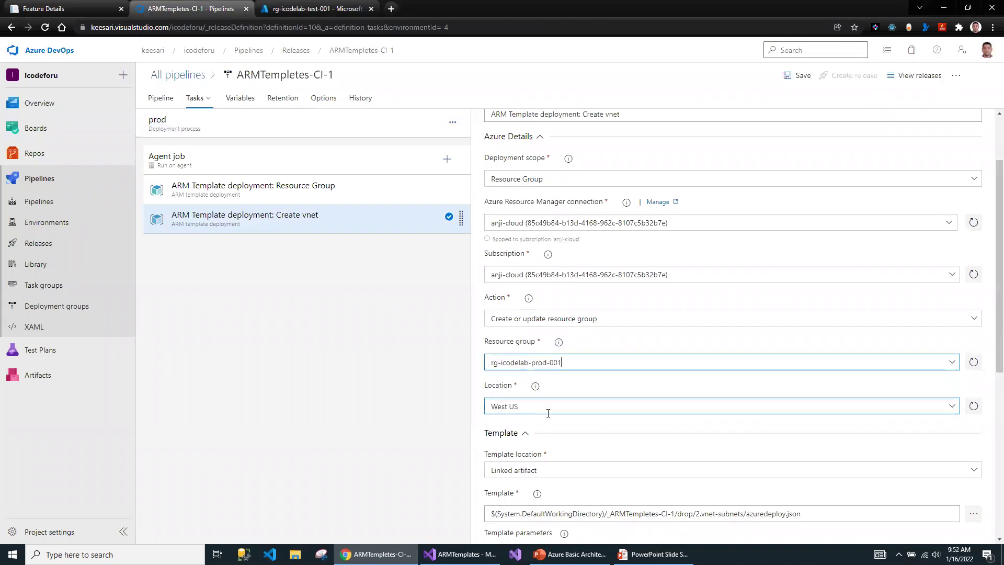
Step: Set the Create vnet task's template parameters to azuredeploy.parameters.prod.json from drop/2.vnet-subnets, and save the release pipeline without a comment
scroll(634, 437, "down", 4)
left_click(973, 379)
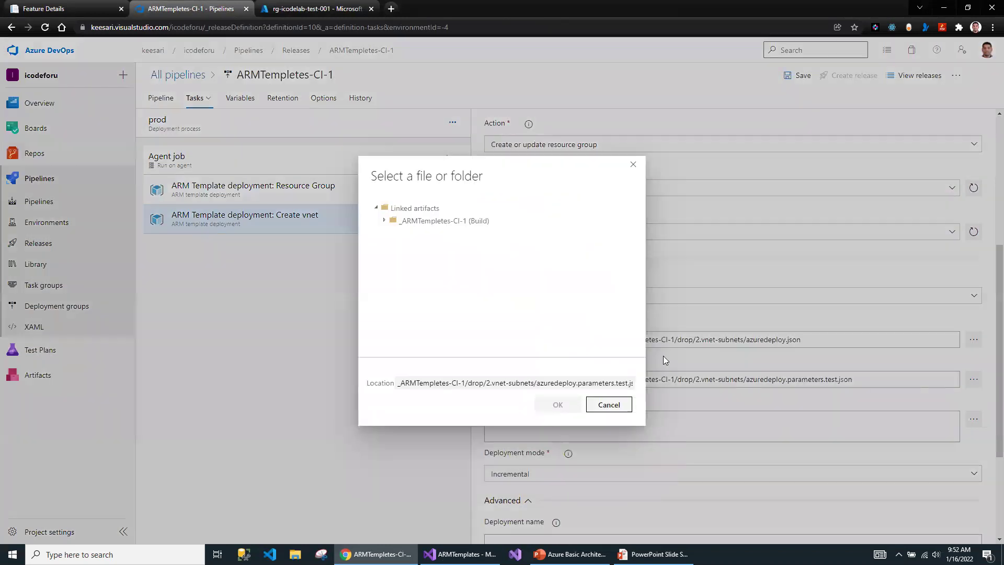
left_click(395, 235)
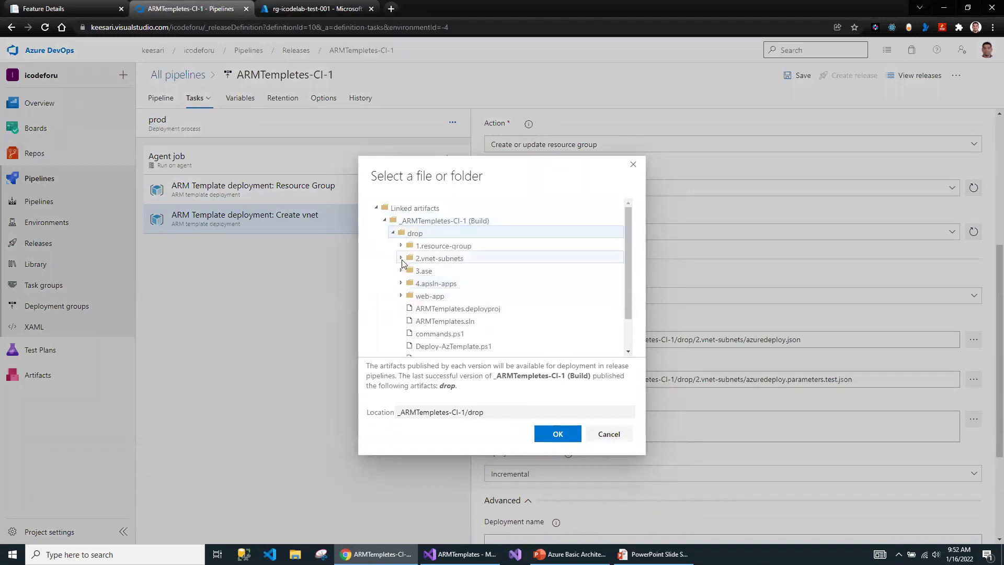
left_click(401, 258)
left_click(495, 320)
left_click(506, 313)
left_click(556, 432)
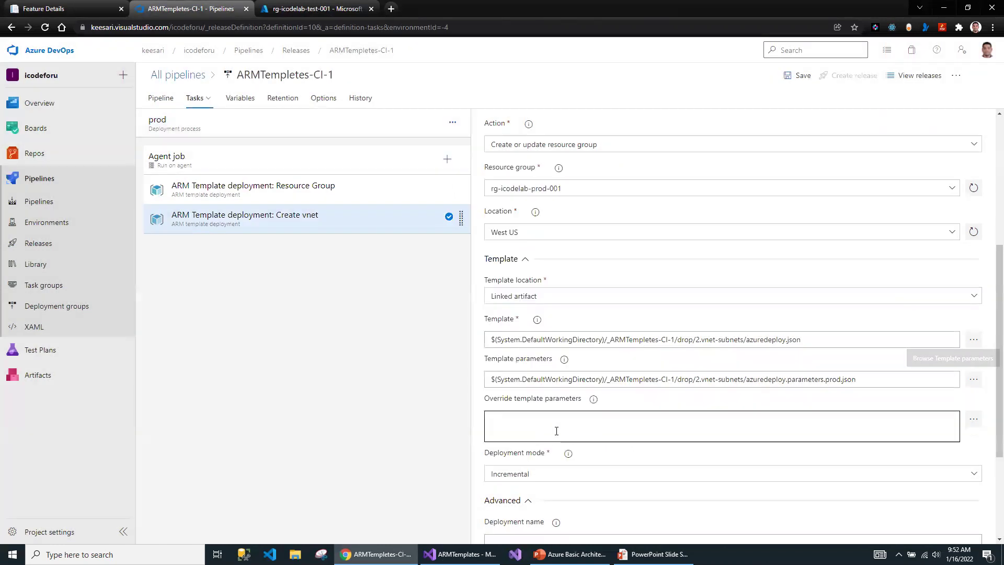
scroll(549, 408, "down", 3)
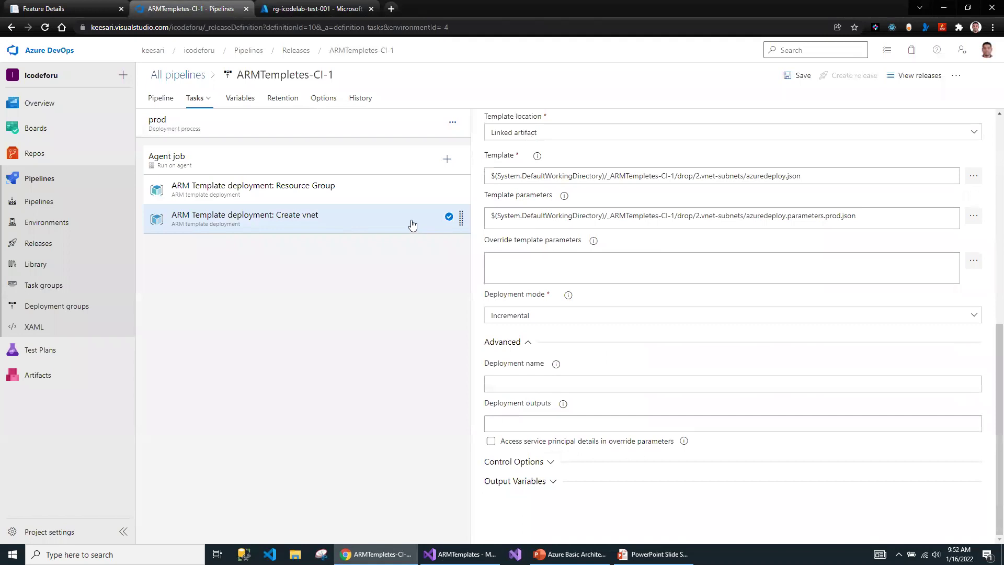
left_click(790, 75)
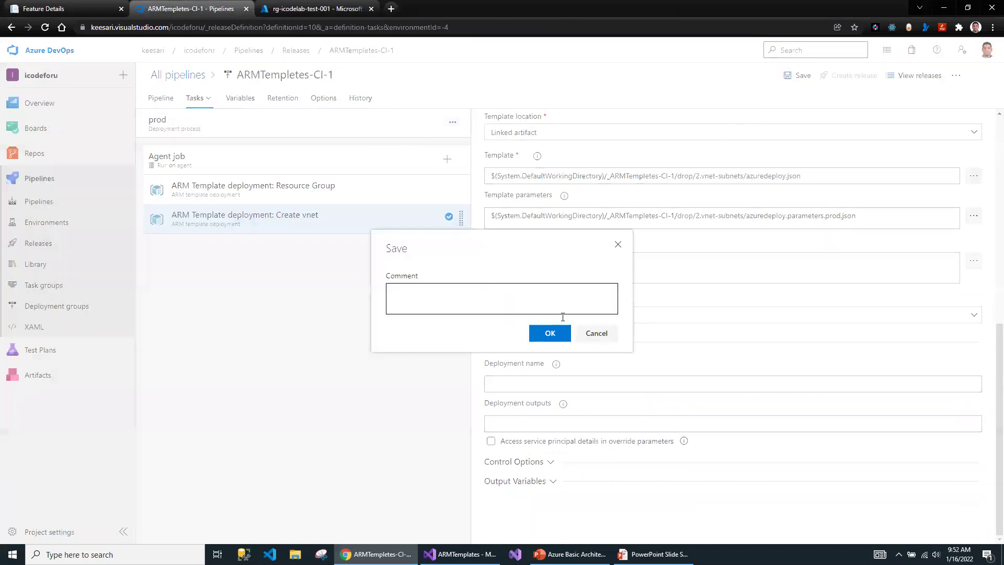
left_click(550, 333)
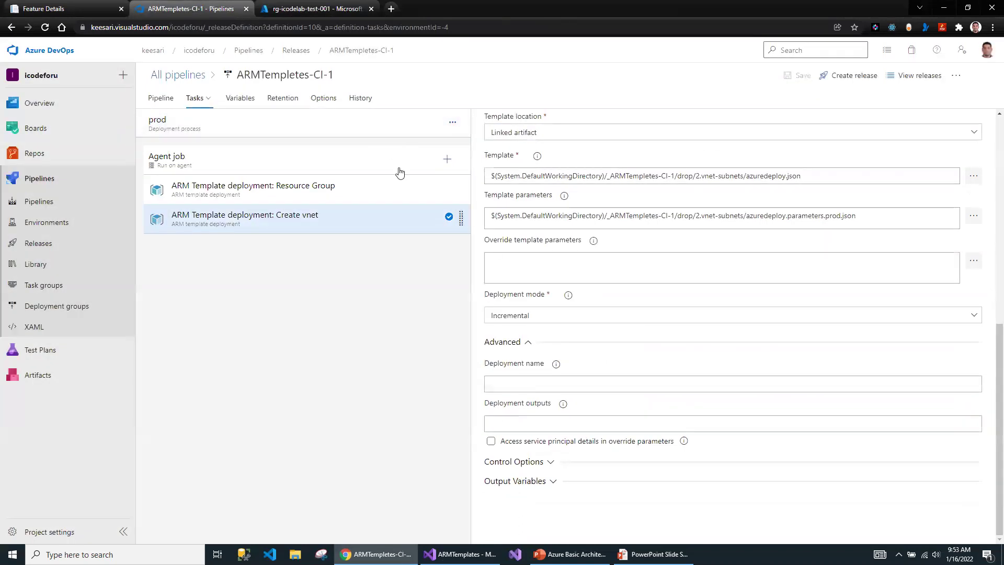
Step: In the pipeline diagram, set the prod stage's pre-deployment trigger to Manual only
left_click(164, 99)
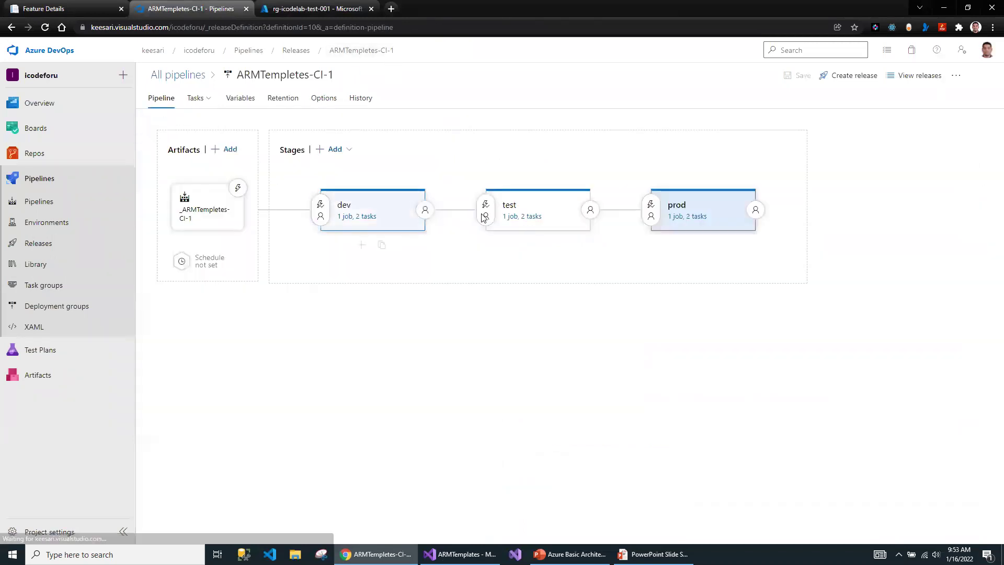
left_click(650, 212)
left_click(796, 245)
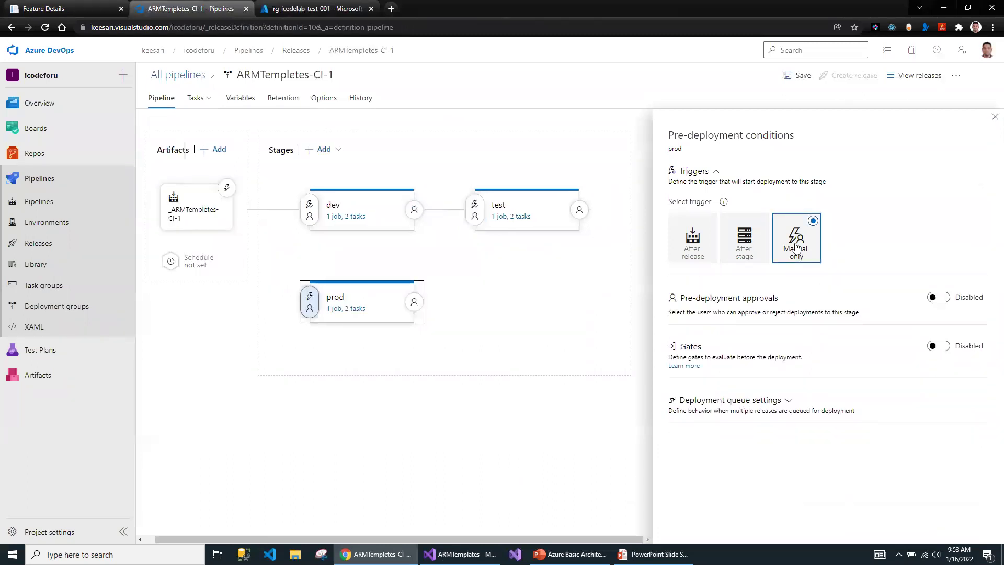
Step: Enable pre-deployment approvals for the prod stage with the account owner as approver, and save the pipeline without a comment
left_click(937, 297)
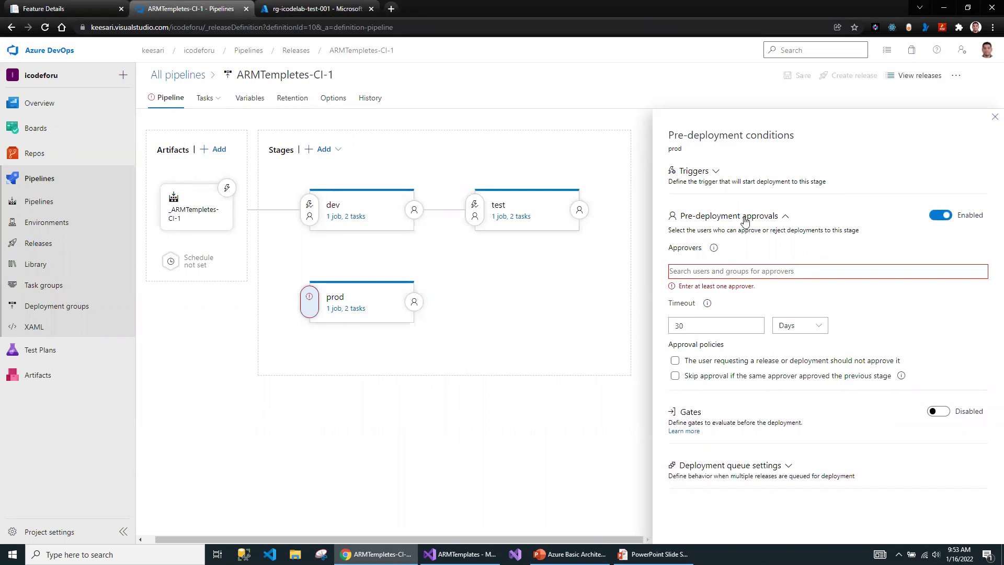
left_click(698, 271)
type("anji")
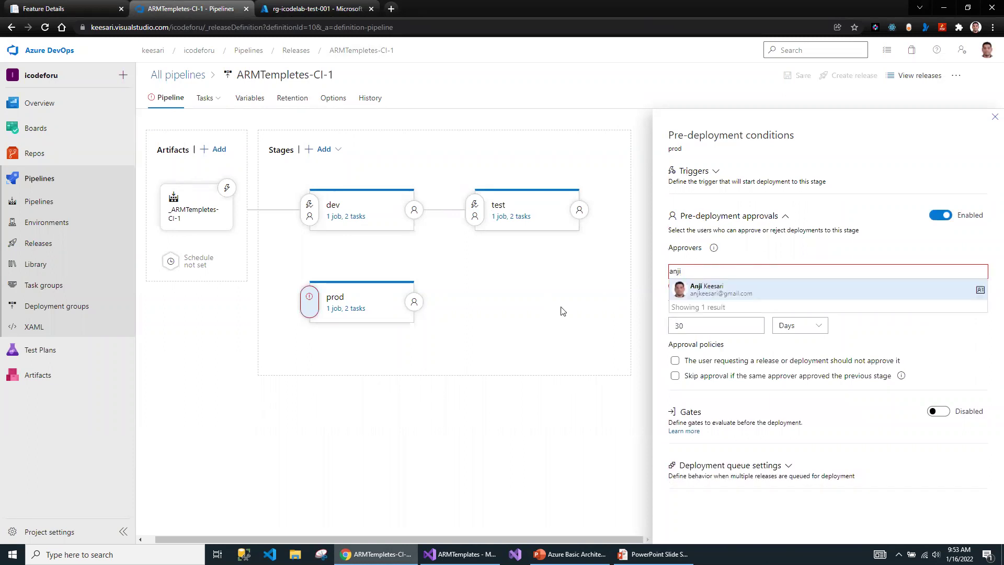
left_click(711, 288)
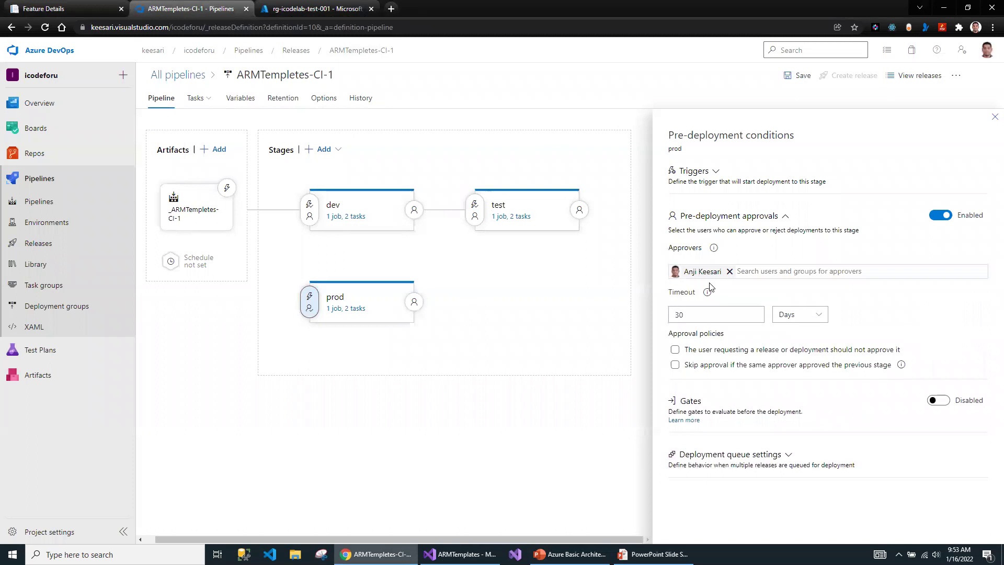
left_click(814, 77)
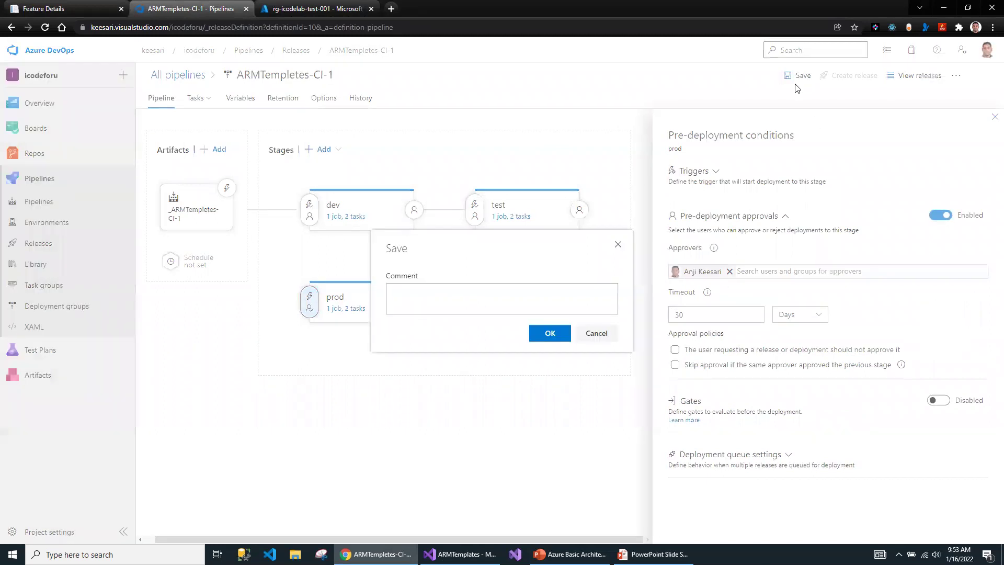
left_click(548, 333)
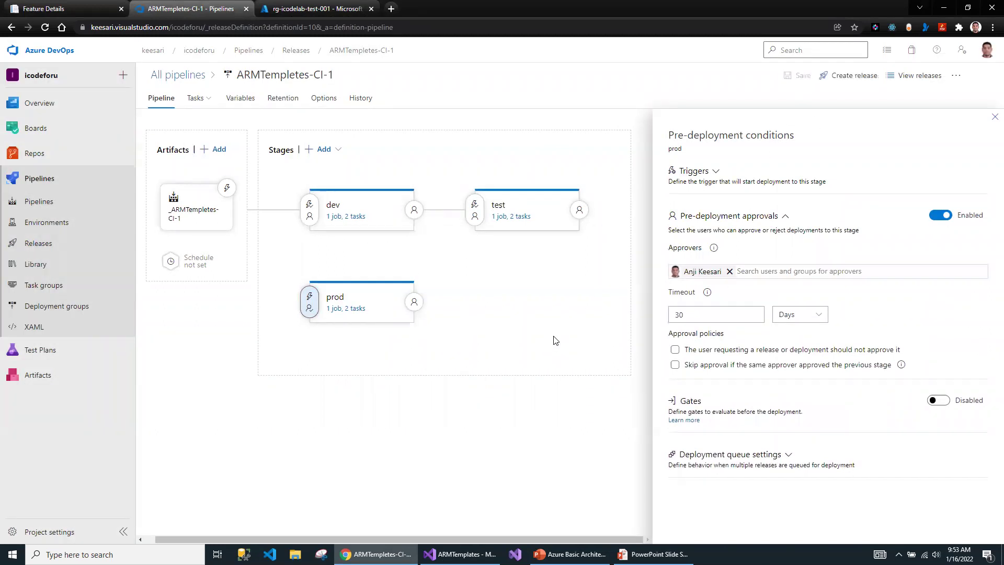
left_click(994, 118)
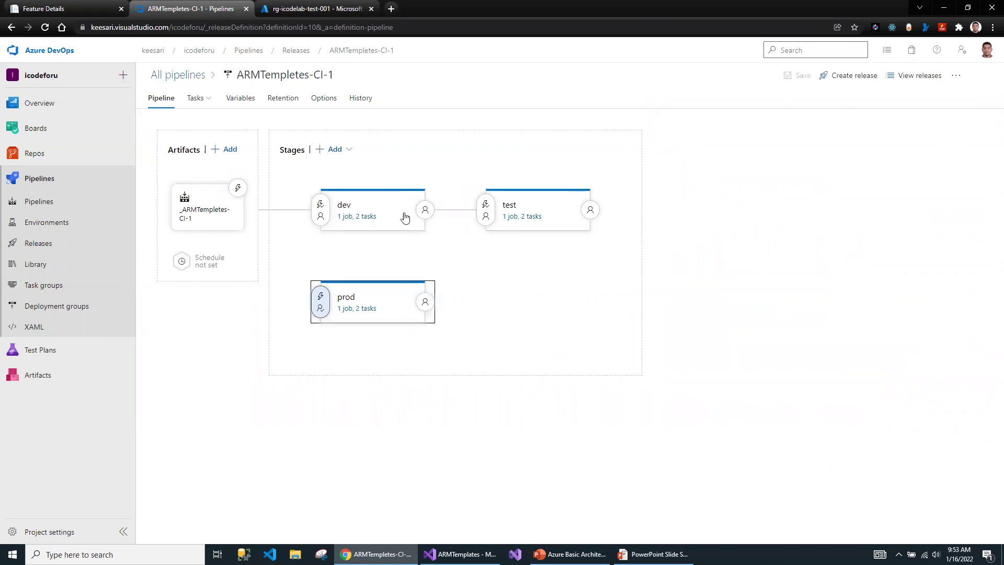
Step: Review the resource group, template and template parameters settings of both ARM deployment tasks in the prod stage
left_click(358, 308)
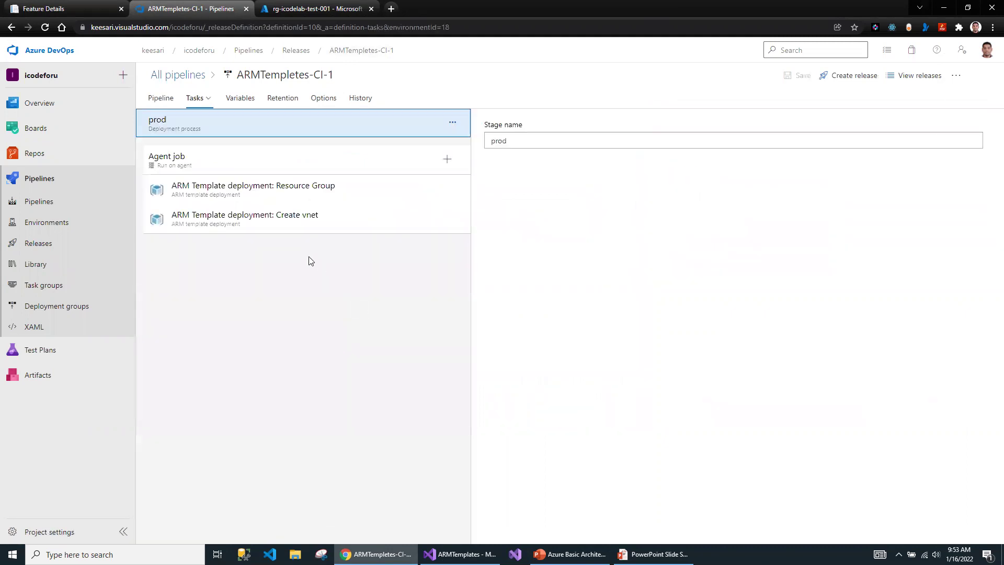
left_click(250, 189)
scroll(609, 348, "down", 3)
scroll(608, 349, "down", 2)
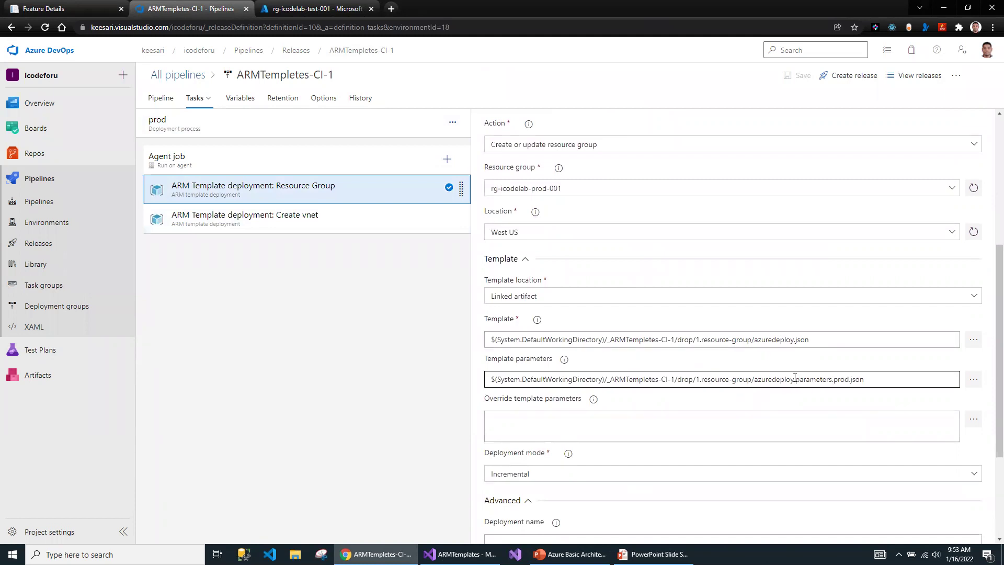
scroll(601, 271, "up", 4)
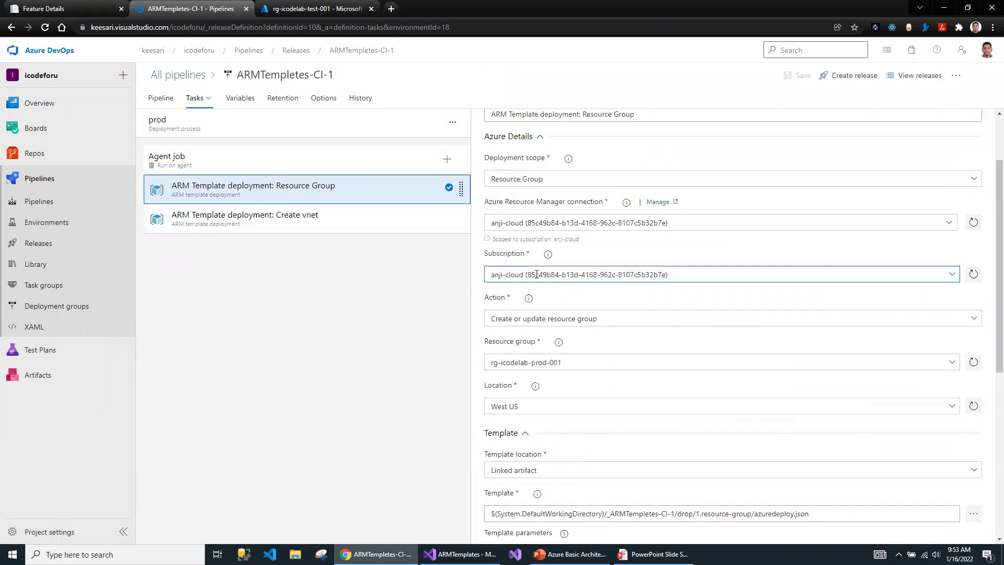
left_click(264, 214)
scroll(634, 345, "down", 4)
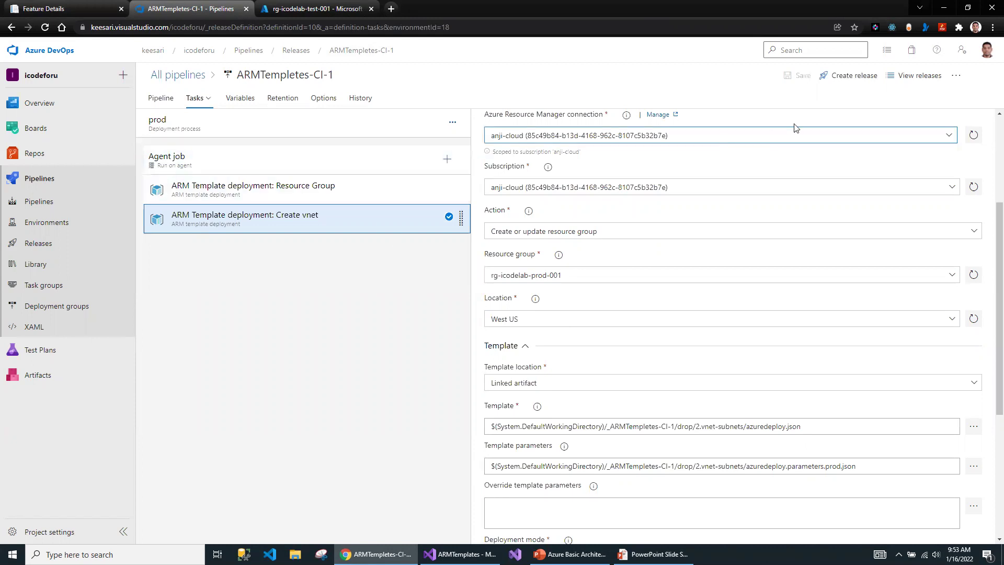
Step: Create a new release of ARMTempletes-CI-1 from artifact version 707 and open its progress page
left_click(852, 79)
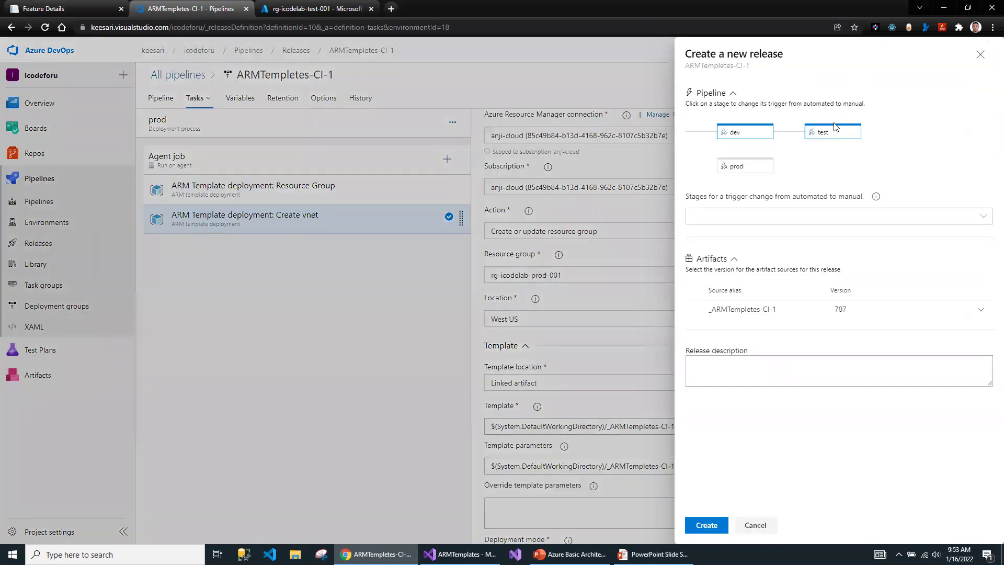
left_click(706, 524)
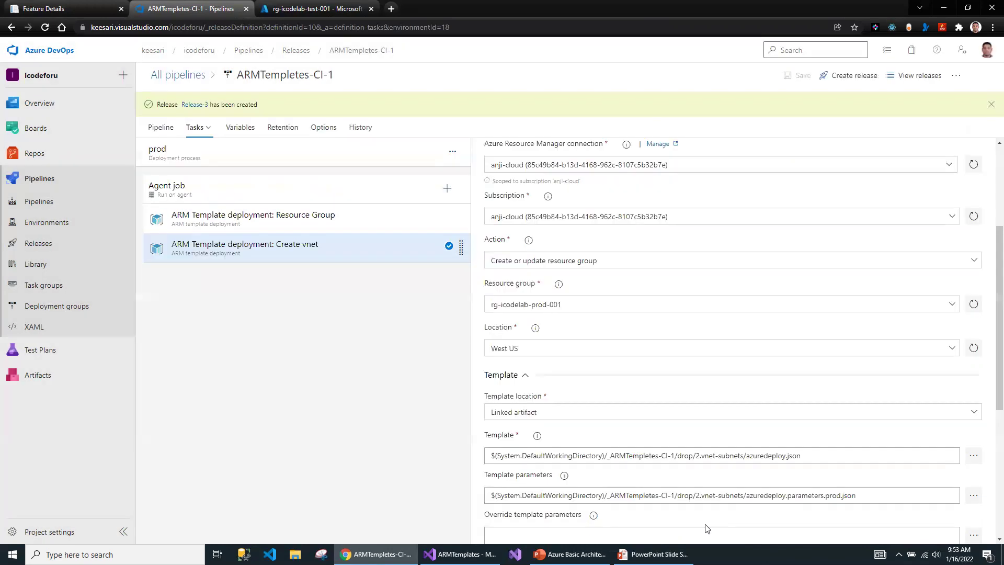
left_click(194, 105)
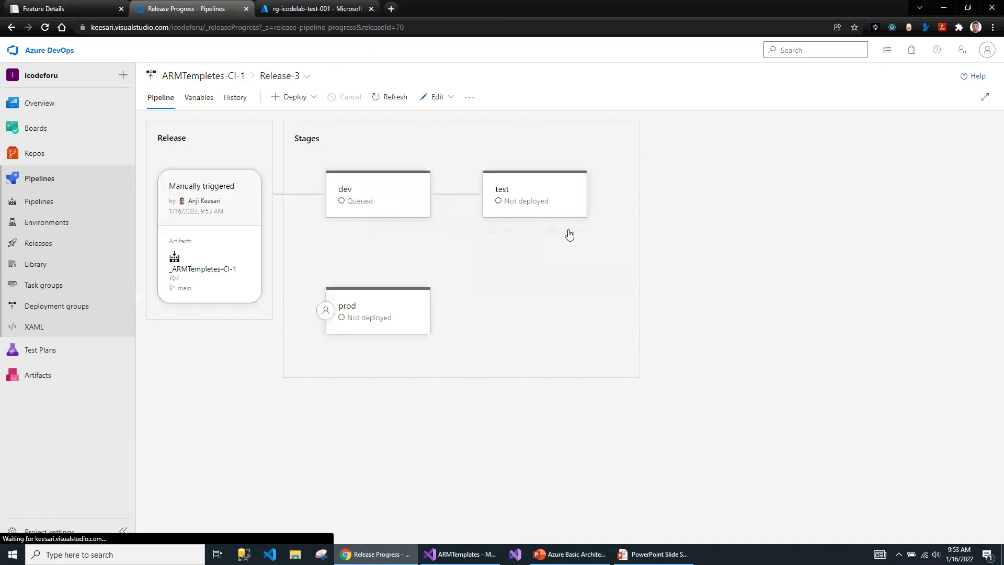
Step: Manually start the new release's deployment to prod, check the stage's logs, and return to the ARMTempletes-CI-1 releases list
left_click(356, 348)
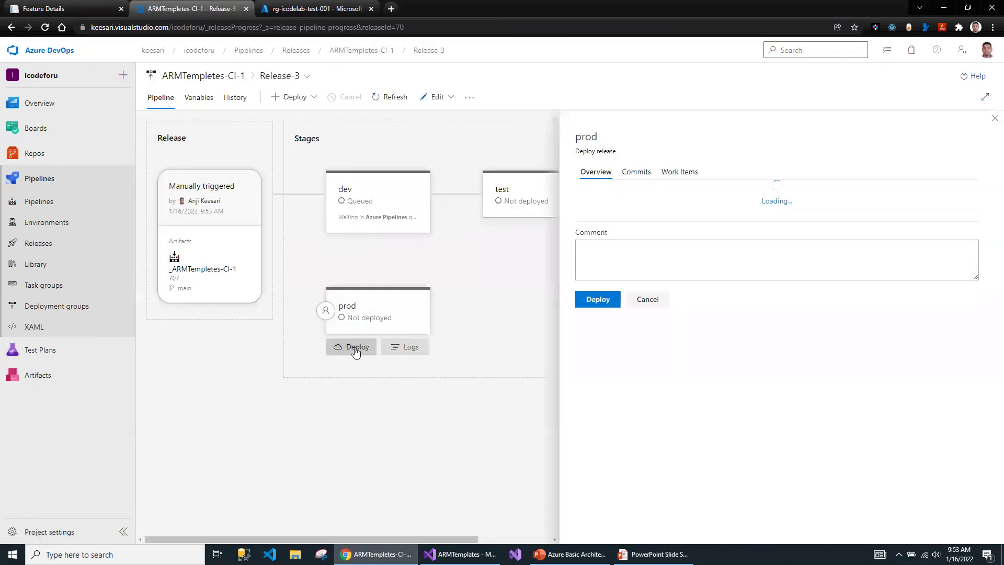
left_click(602, 360)
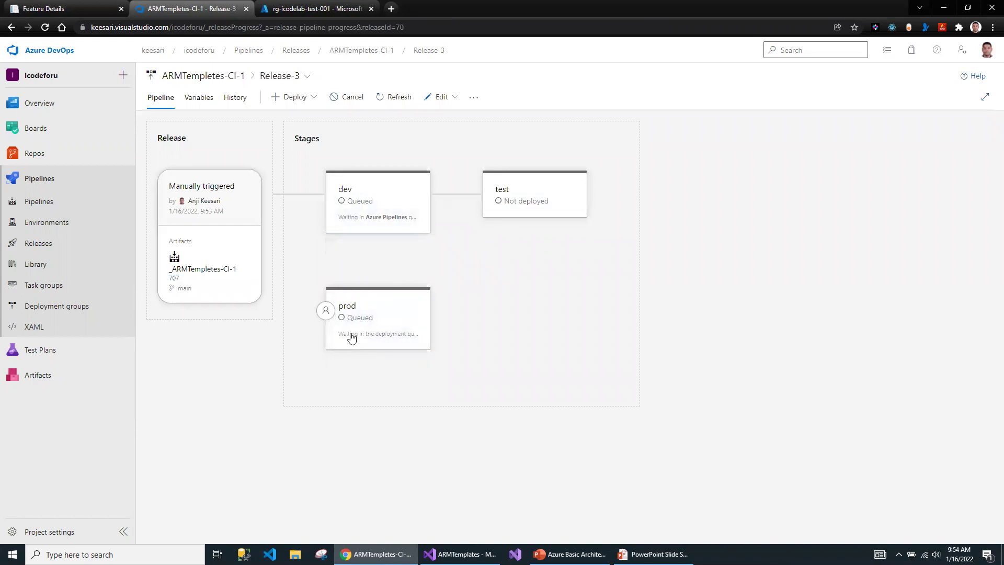
left_click(417, 361)
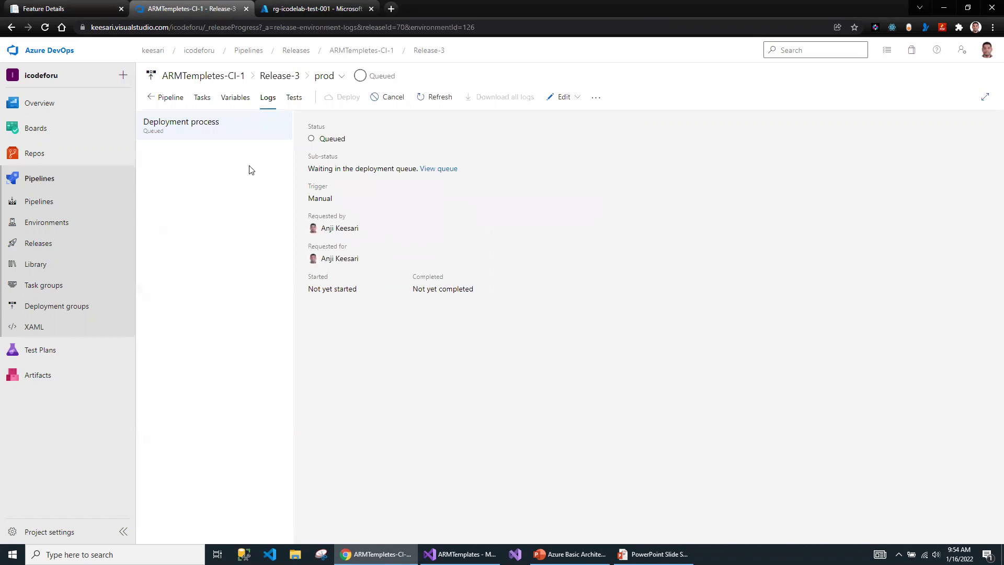
left_click(376, 50)
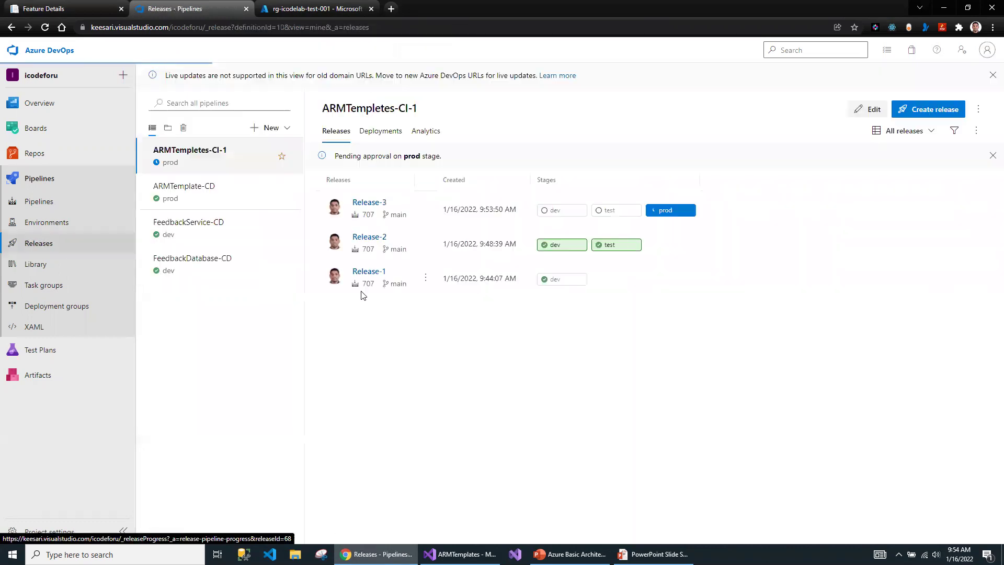
Step: Approve Release-3's pending pre-deployment approval for the prod stage without a comment, and close the approval details
left_click(673, 211)
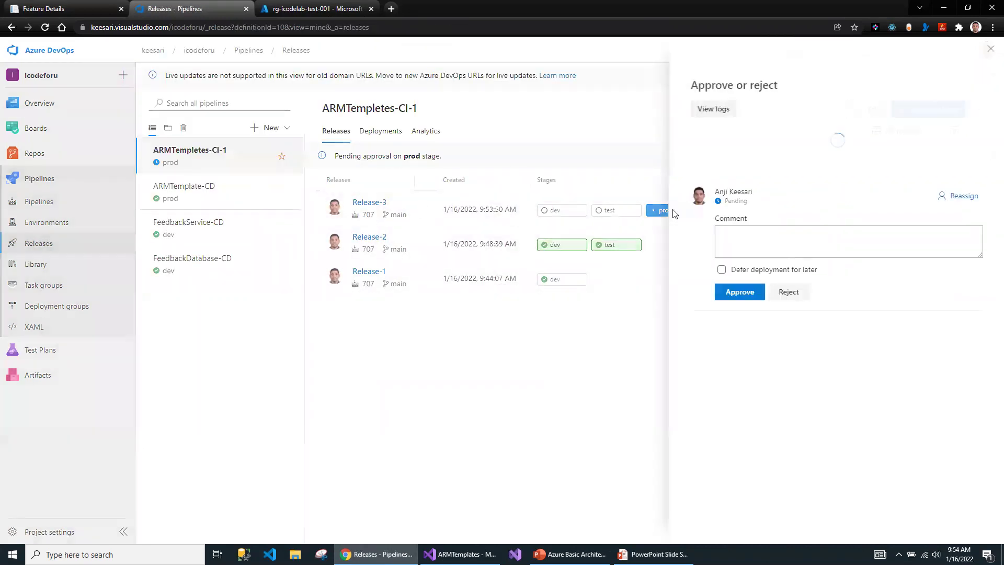
left_click(747, 295)
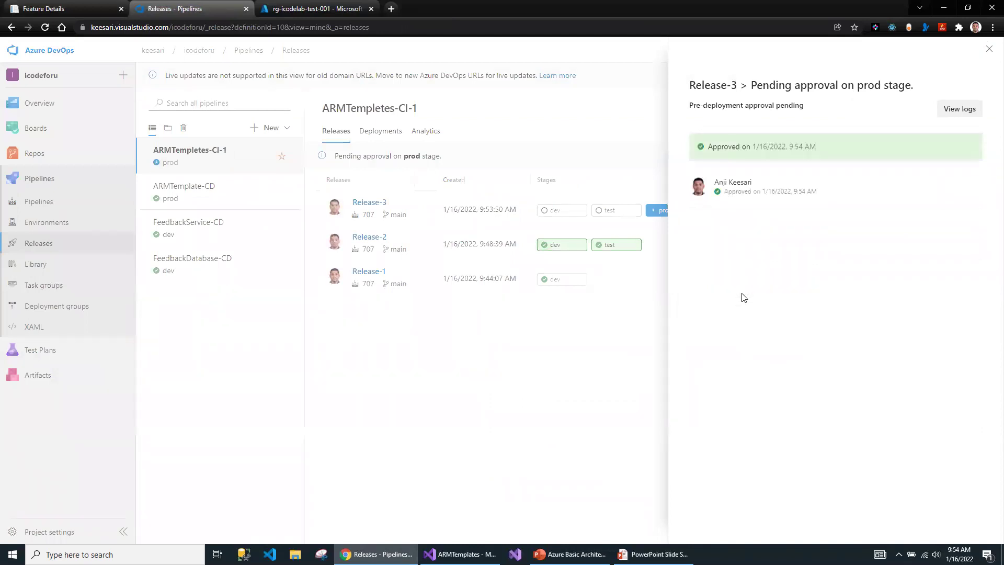
left_click(529, 341)
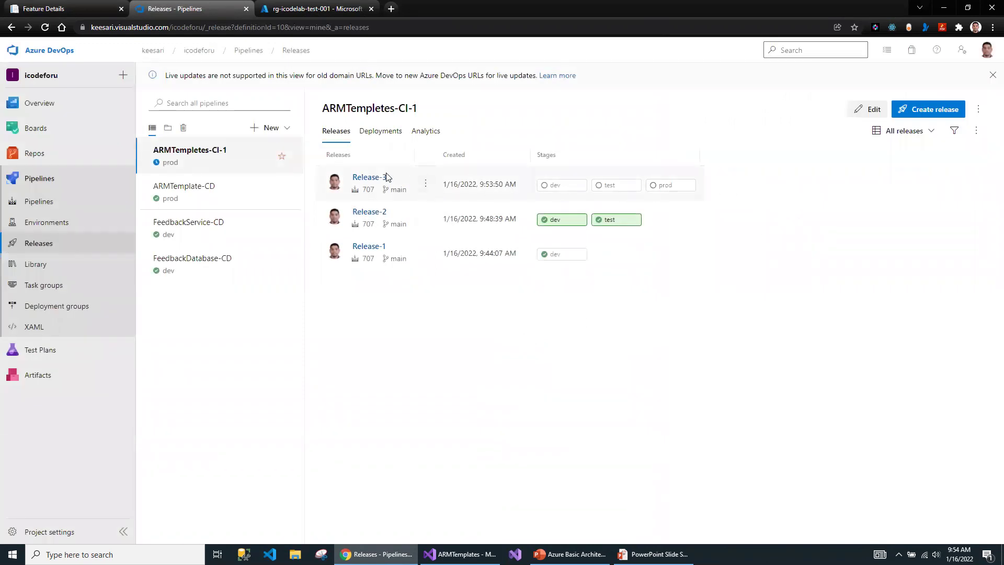
Step: Follow Release-3's stage progress, check the prod stage's deployment logs, and return to the ARMTempletes-CI-1 releases list
left_click(369, 178)
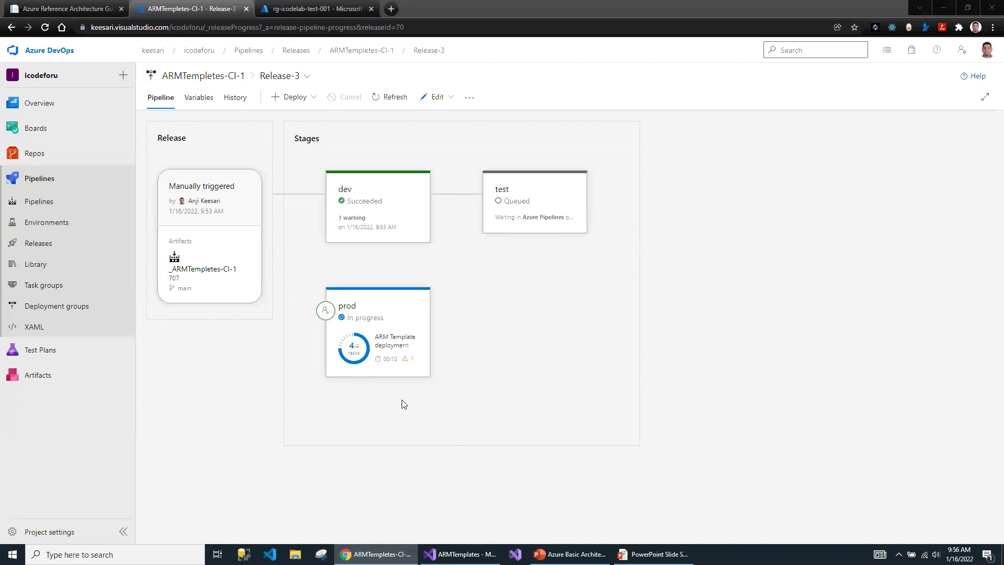
mouse_move(396, 334)
mouse_move(407, 354)
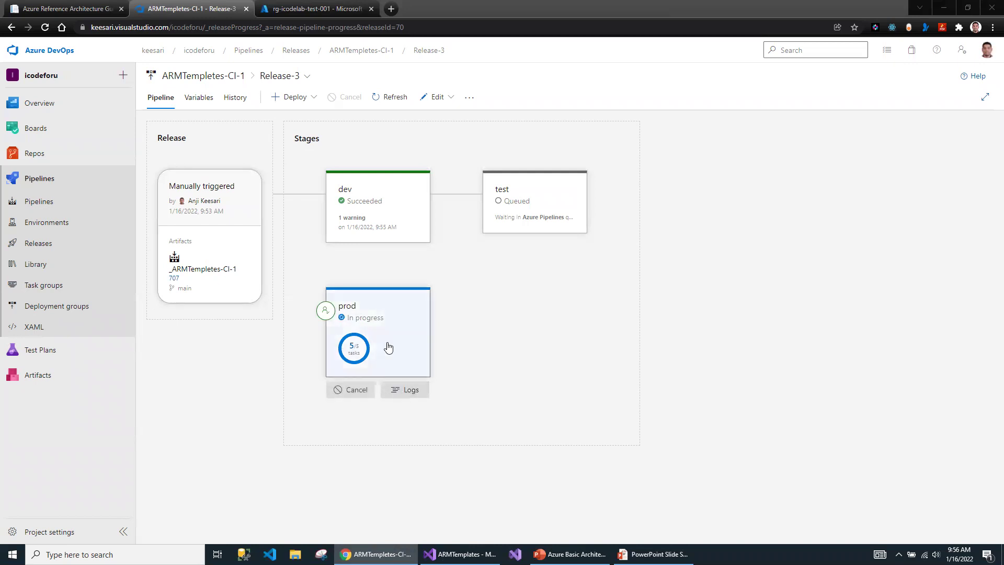
left_click(409, 389)
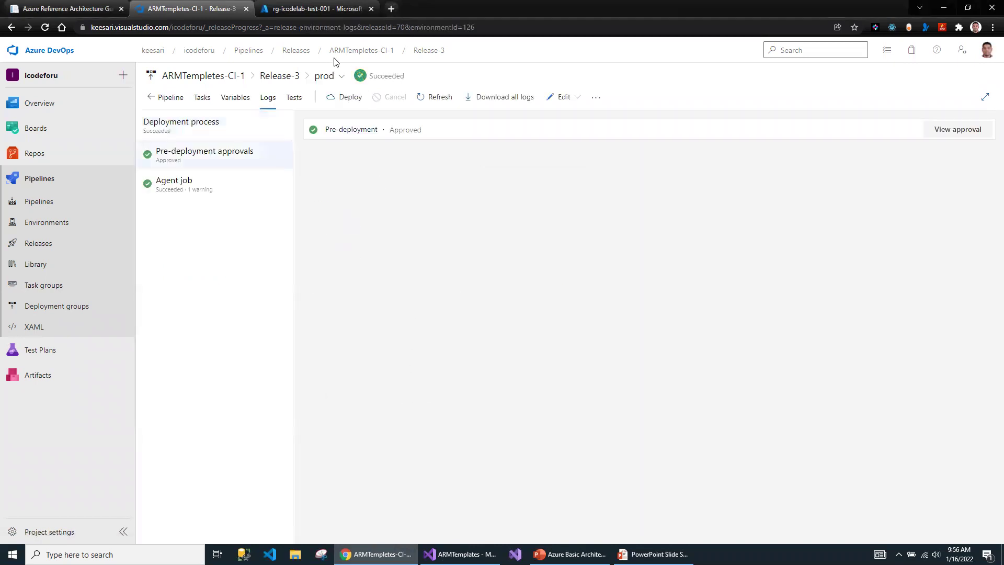
left_click(376, 52)
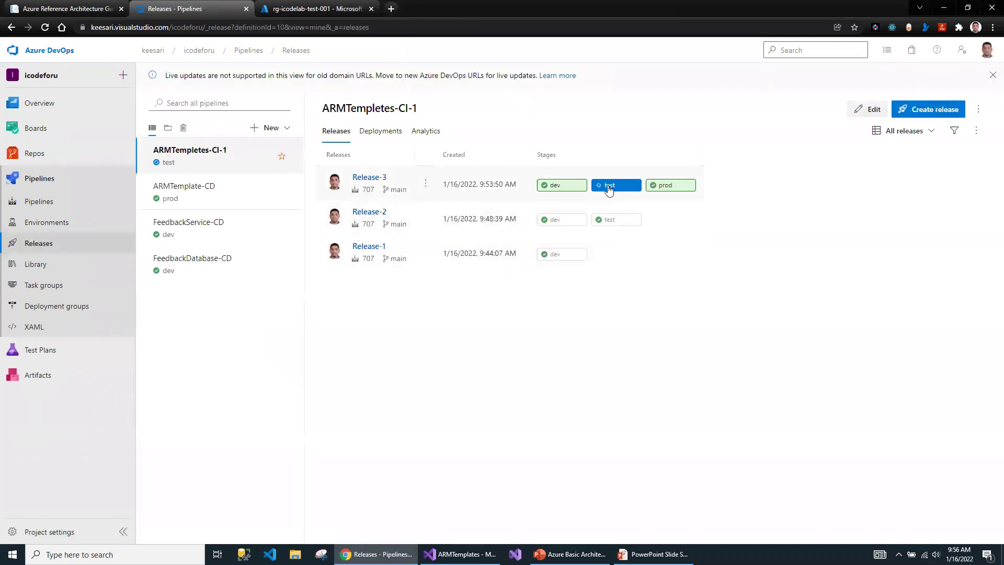
Step: Switch to the Azure portal and check the refreshed activity log of the rg-icodelab-prod-001 resource group
left_click(316, 9)
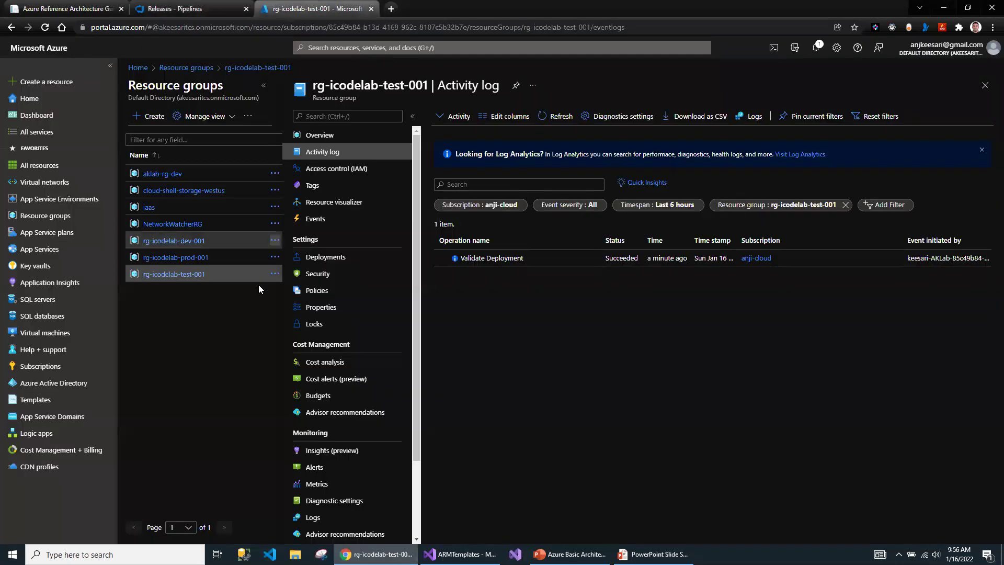
left_click(187, 258)
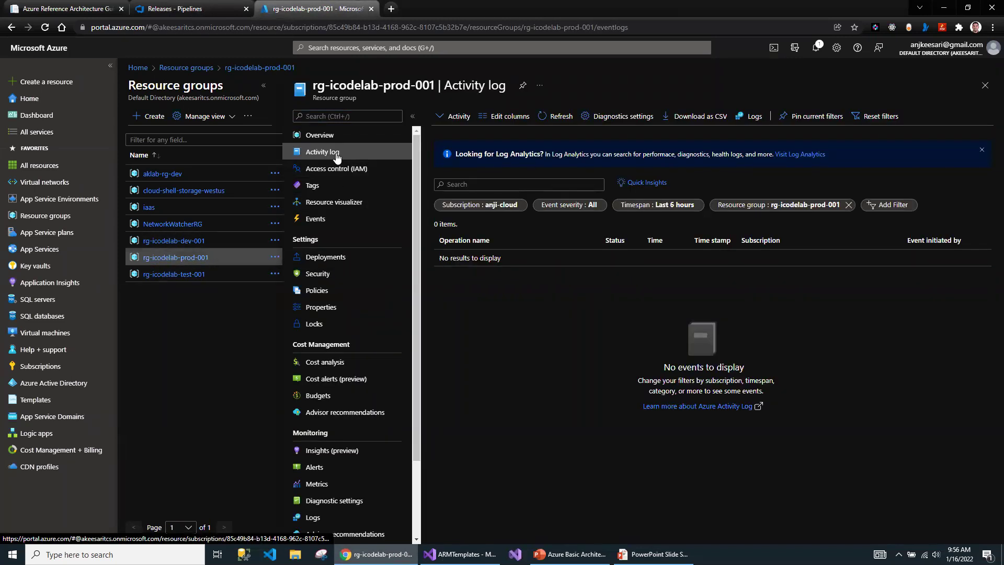
left_click(339, 169)
left_click(328, 152)
left_click(349, 152)
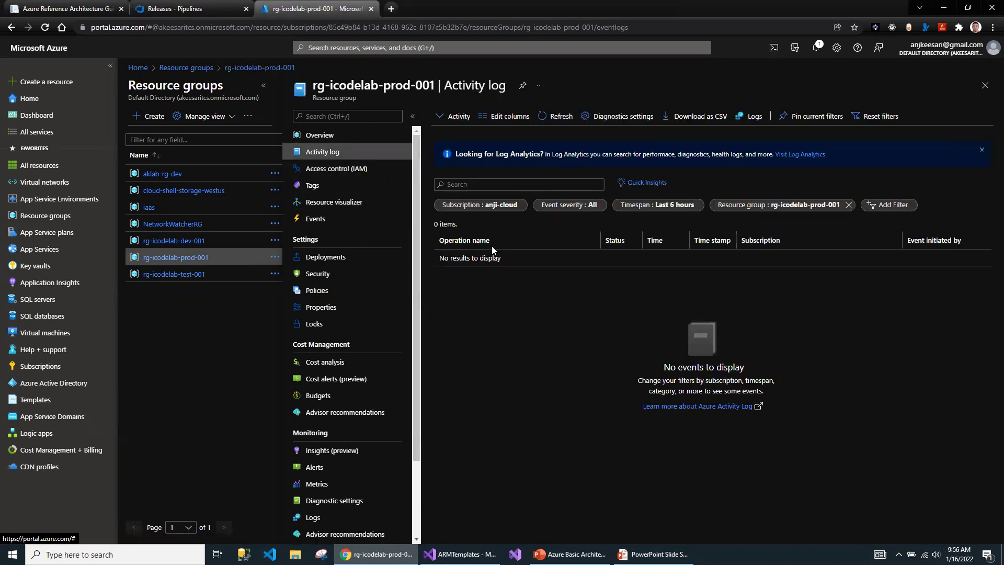
left_click(556, 116)
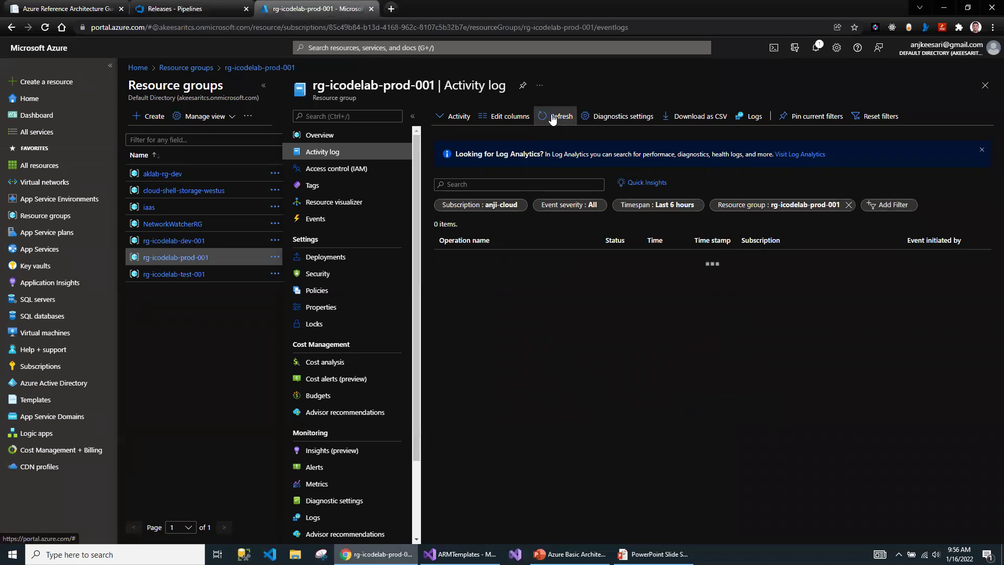
left_click_drag(648, 259, 679, 262)
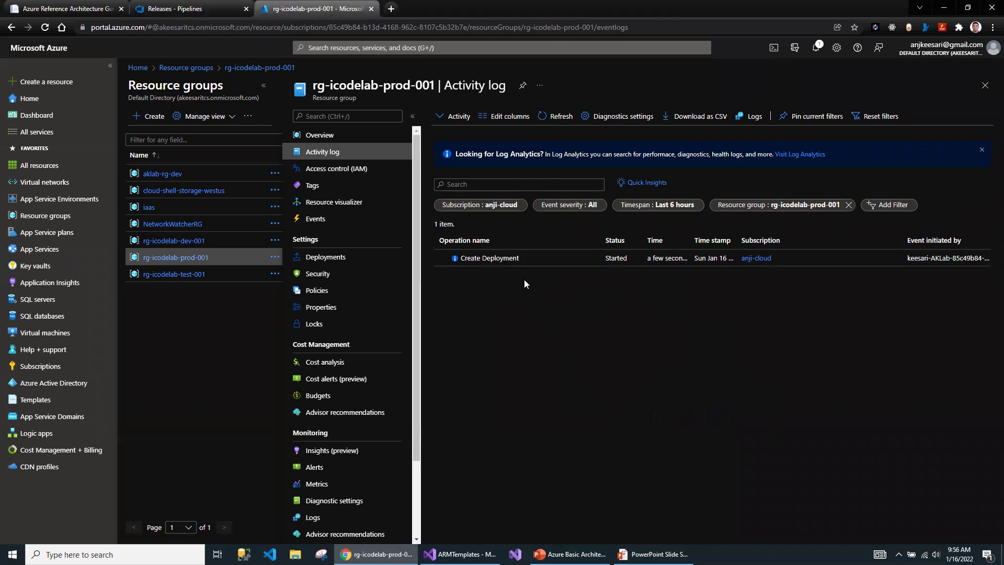
Step: Switch to the iCode Lab website and open the Azure Reference Architecture Guide from the products on its home page
left_click(81, 8)
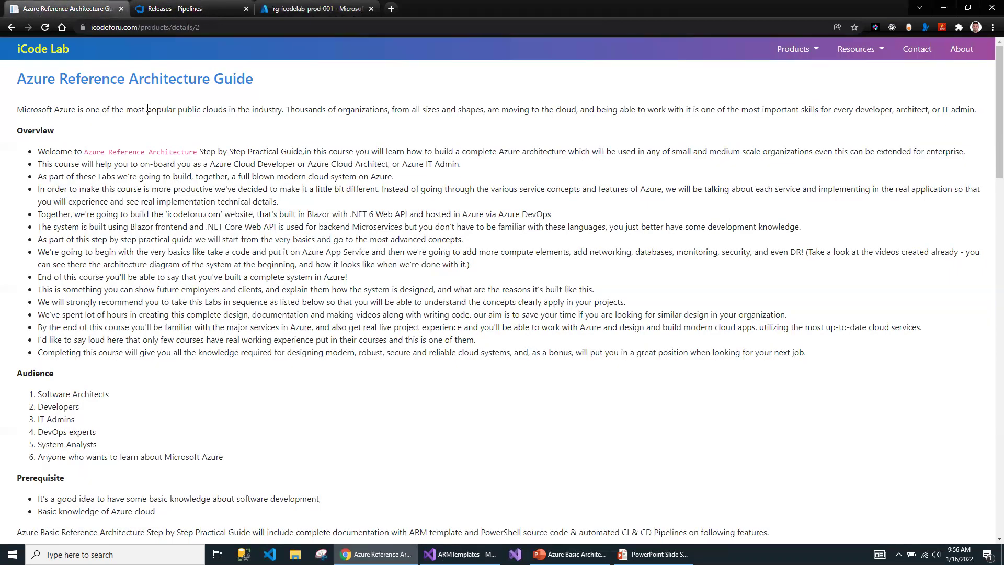
left_click_drag(137, 28, 57, 42)
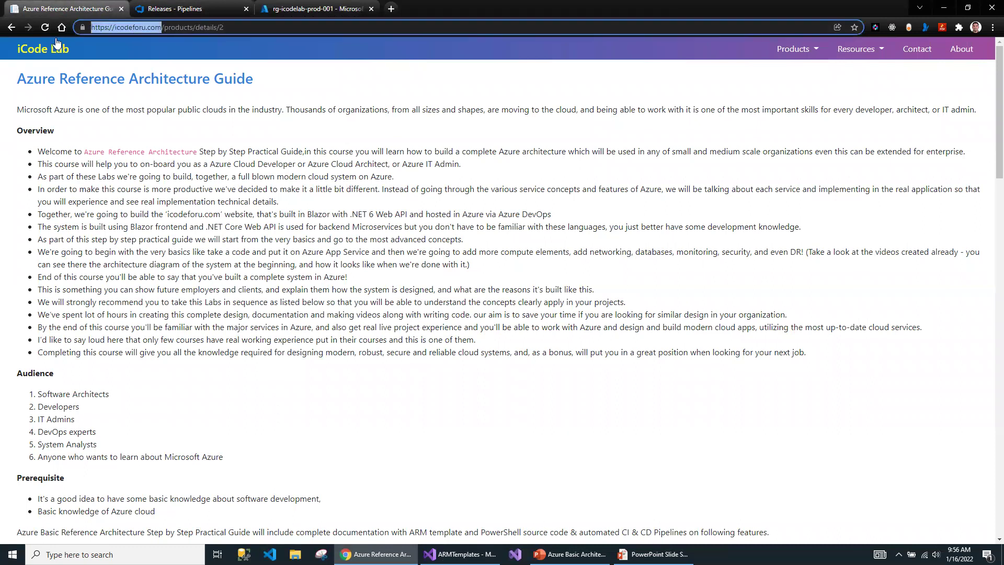
left_click(12, 27)
left_click_drag(268, 244, 418, 246)
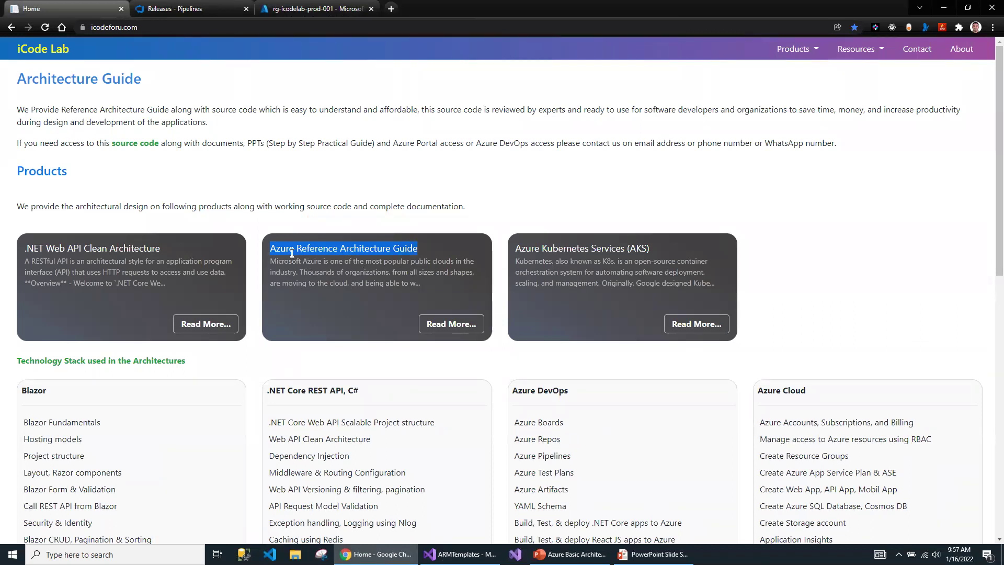
left_click(441, 324)
Step: Review the guide's key features table down to the chapter on deploying ARM templates using Azure DevOps pipelines
scroll(425, 341, "down", 4)
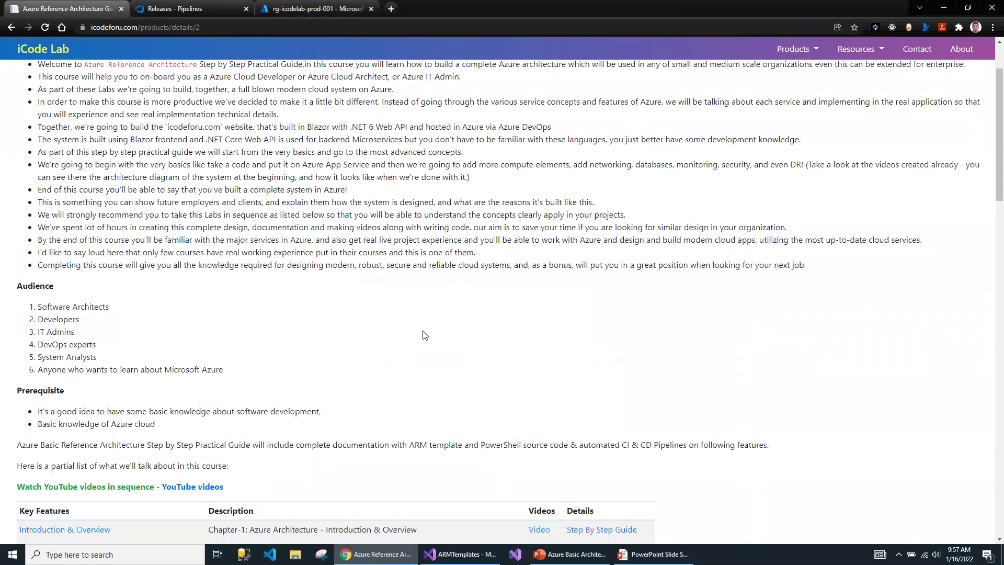
scroll(425, 335, "down", 2)
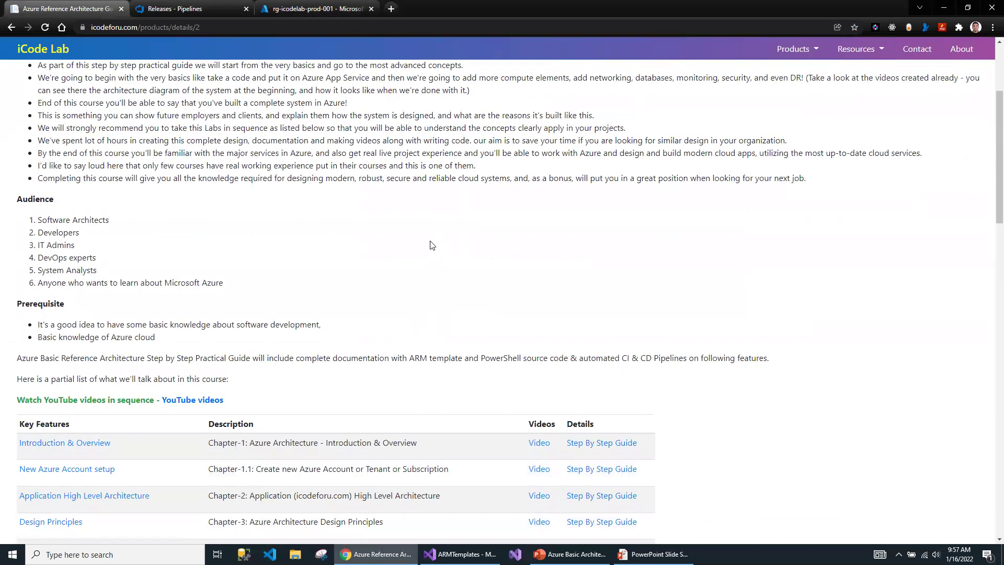
scroll(431, 246, "down", 10)
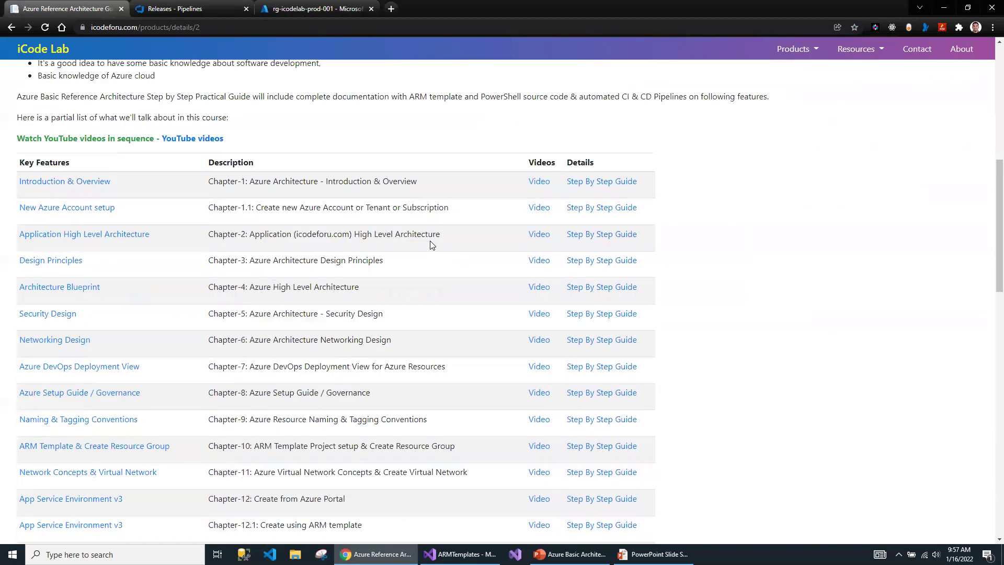
scroll(413, 233, "up", 2)
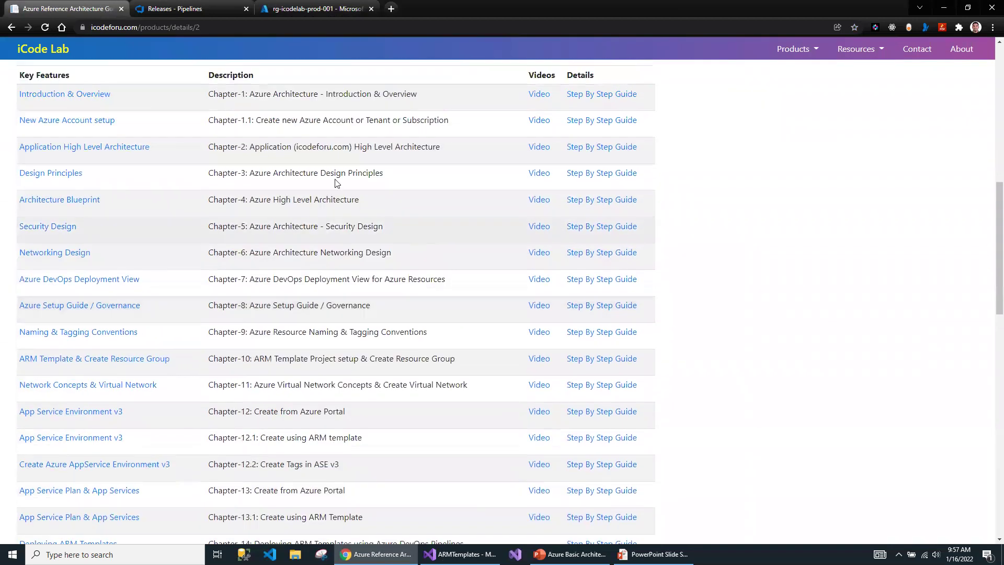
scroll(313, 324, "down", 4)
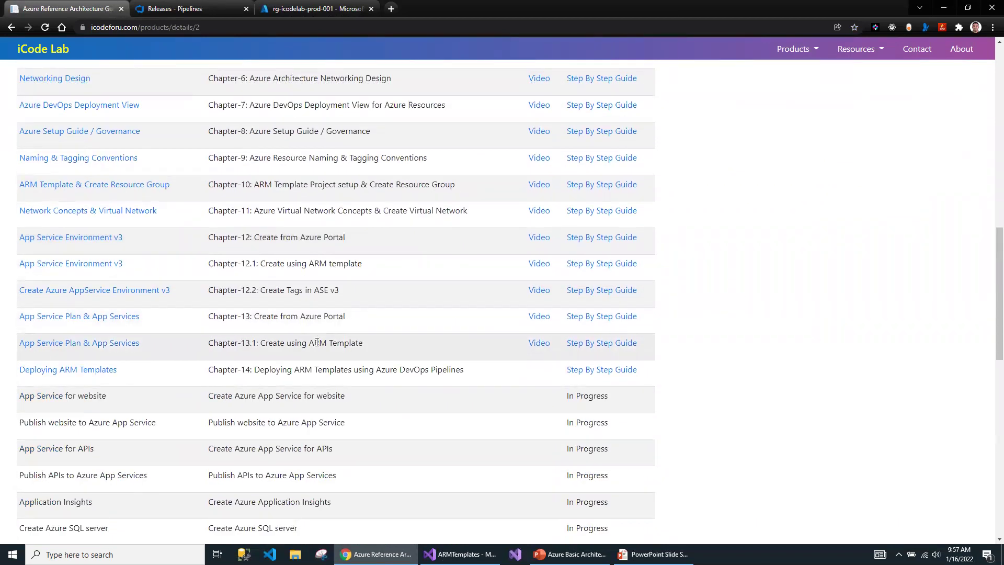
scroll(317, 342, "up", 2)
scroll(317, 343, "down", 2)
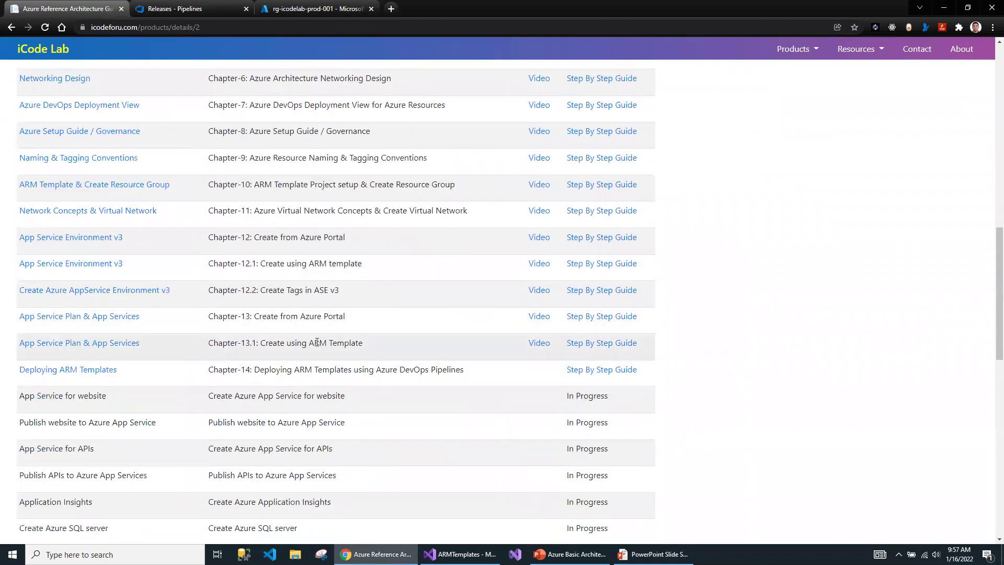